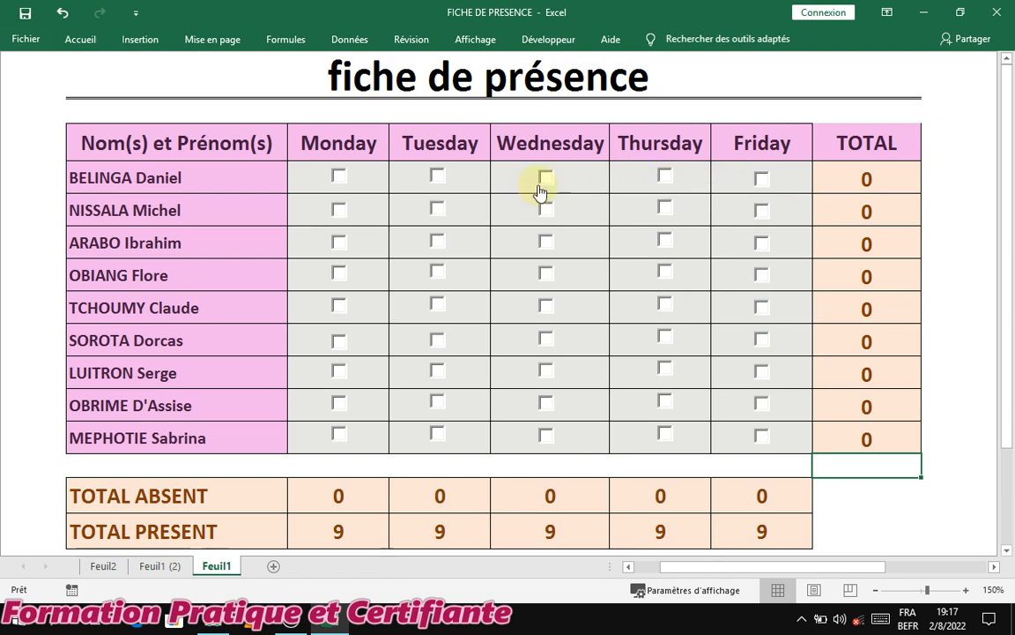
pyautogui.click(182, 177)
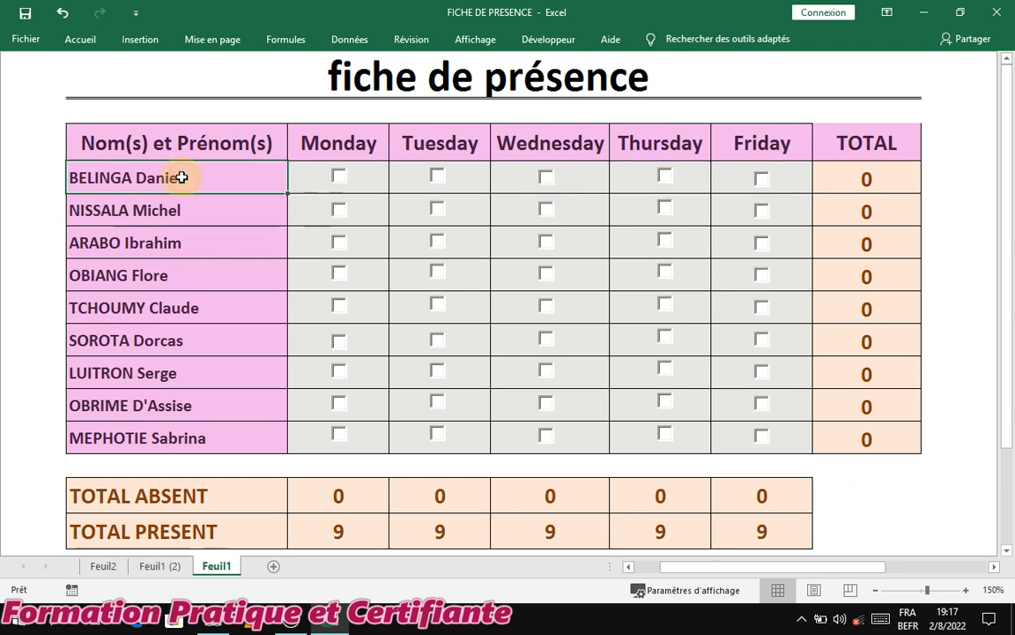
pyautogui.click(204, 196)
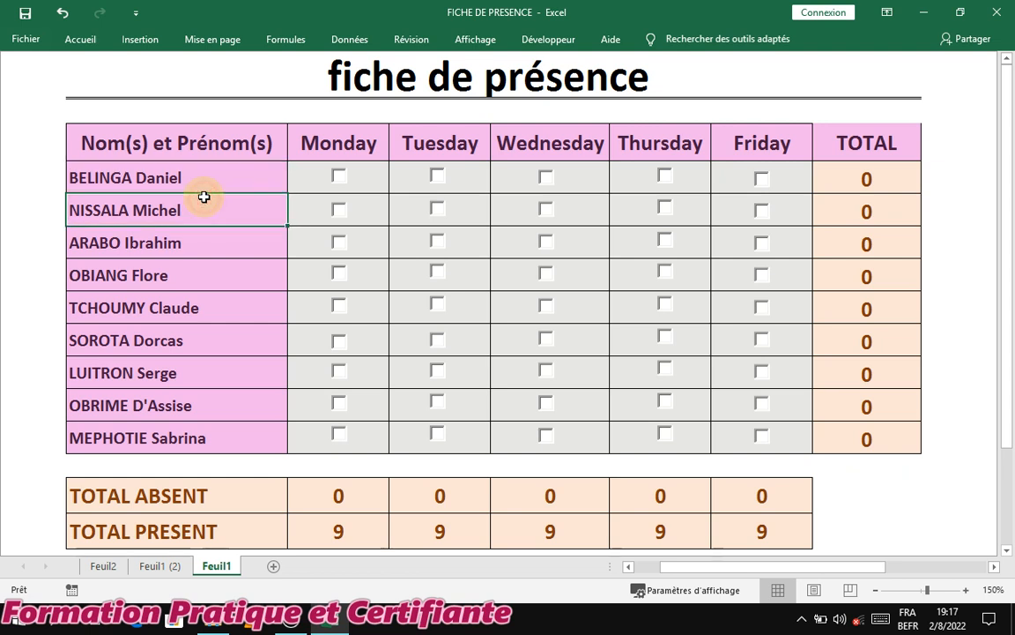
pyautogui.click(191, 277)
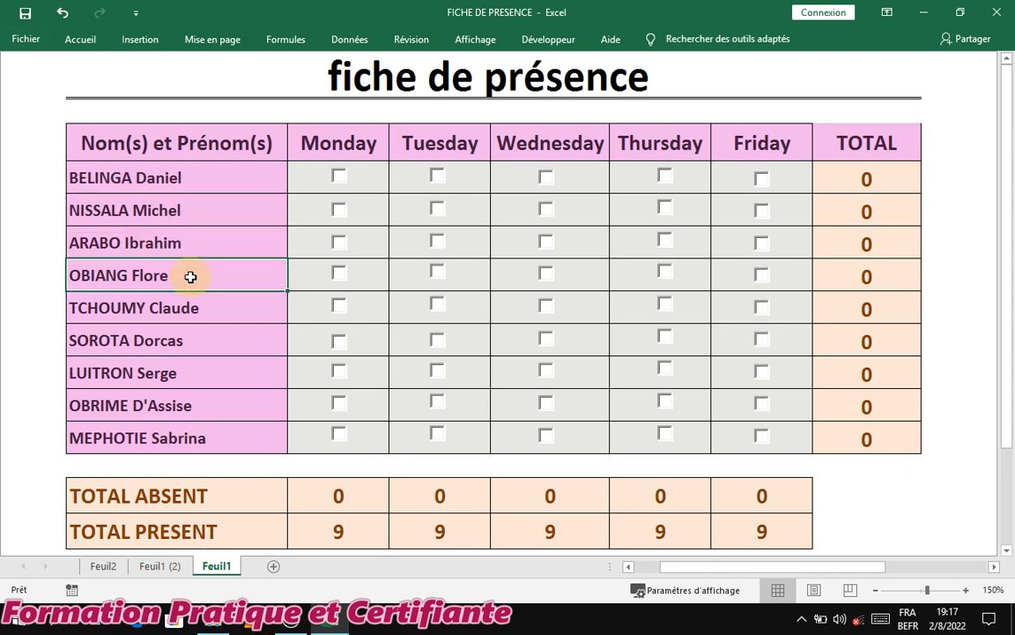
pyautogui.click(188, 310)
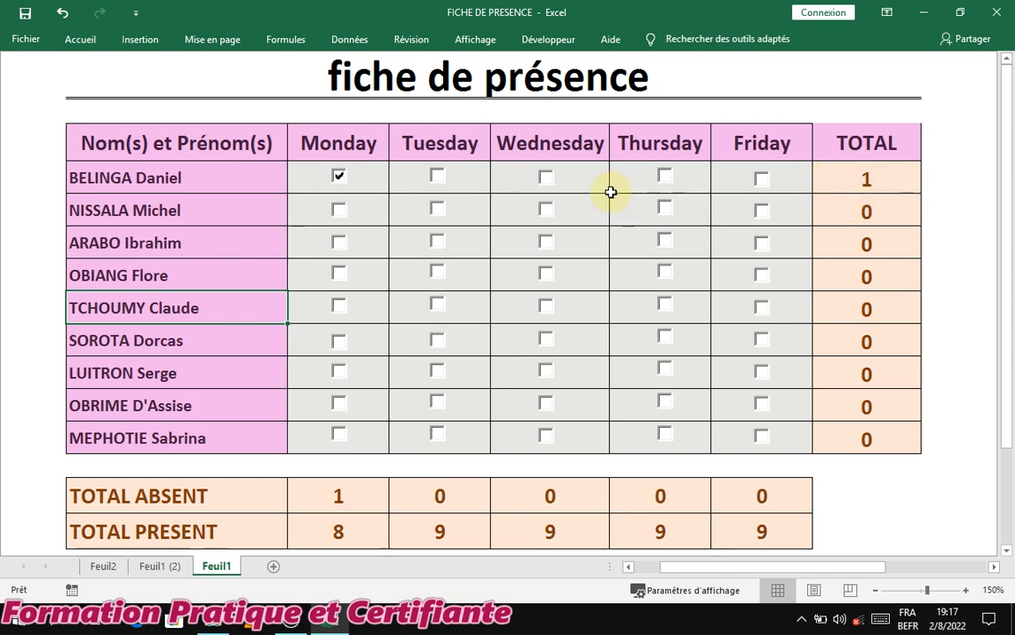
# Tick sample absences in the first, fourth, sixth and seventh people's rows across several days to demonstrate the absence totals
pyautogui.click(672, 182)
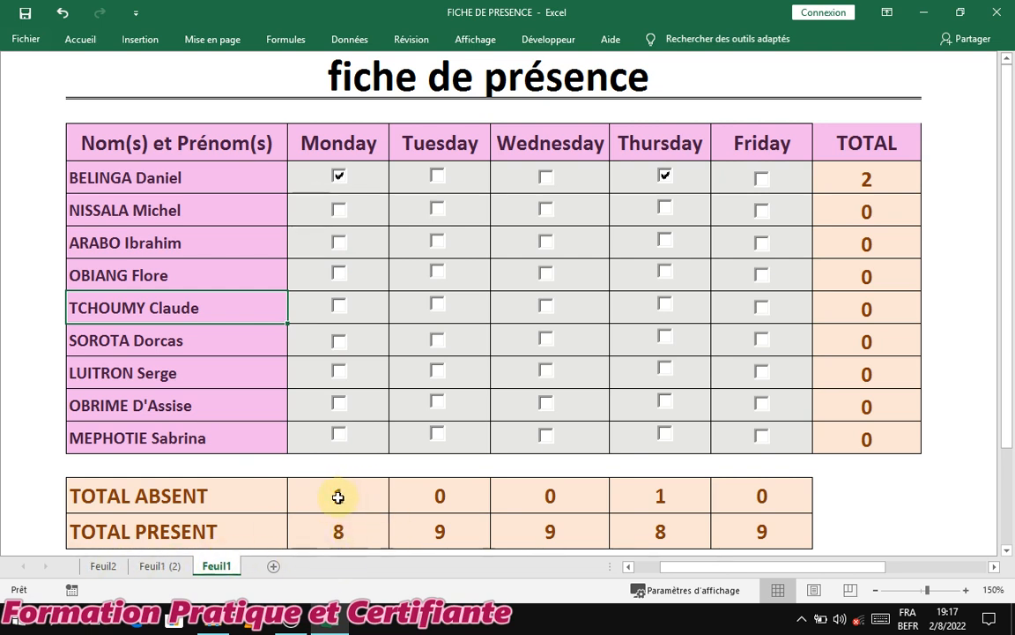
pyautogui.click(339, 376)
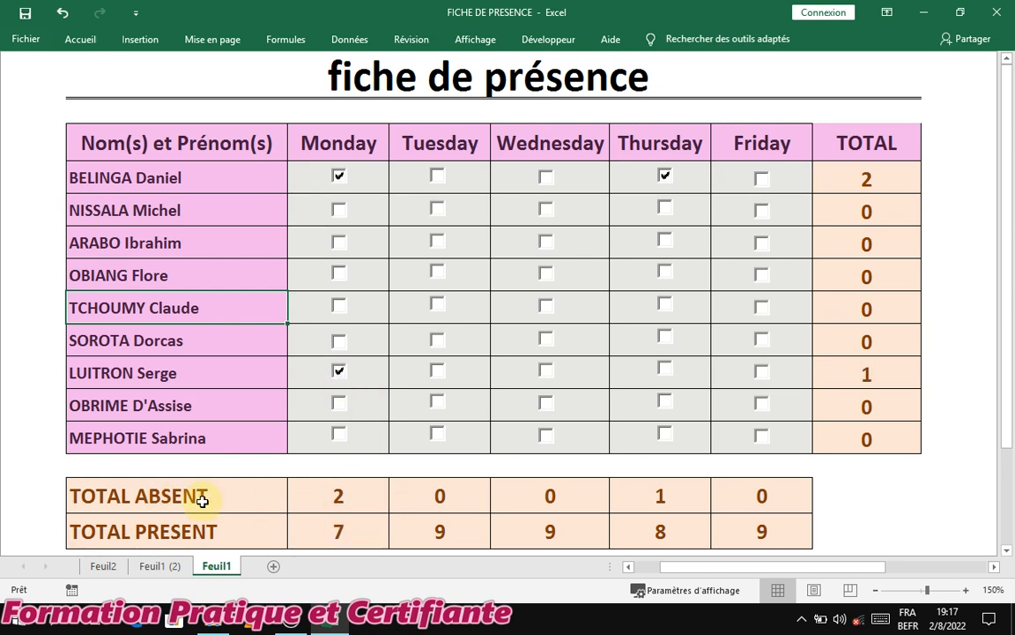
pyautogui.click(547, 342)
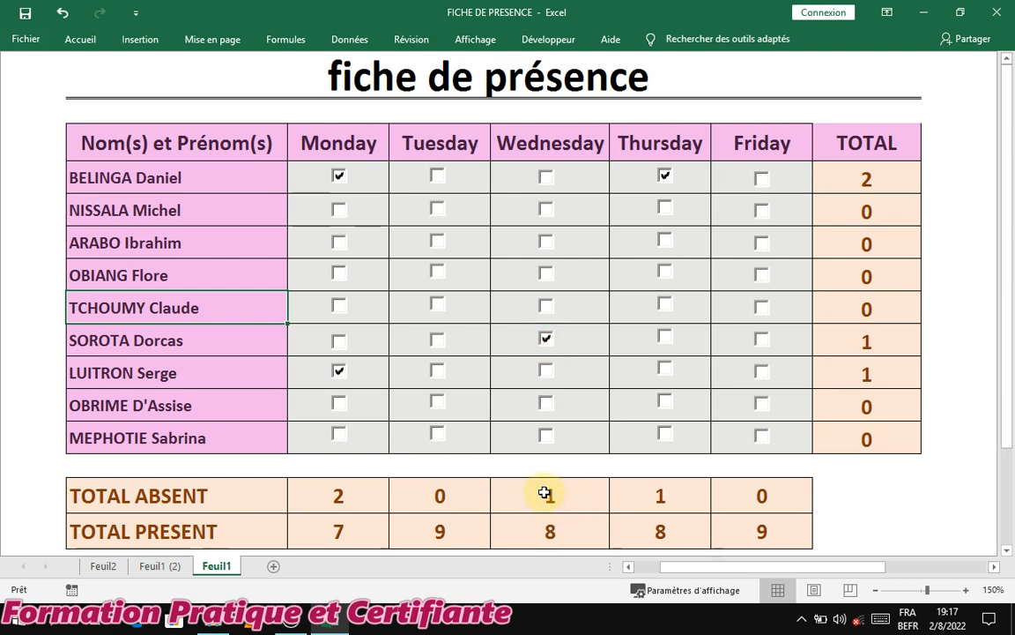
pyautogui.click(546, 277)
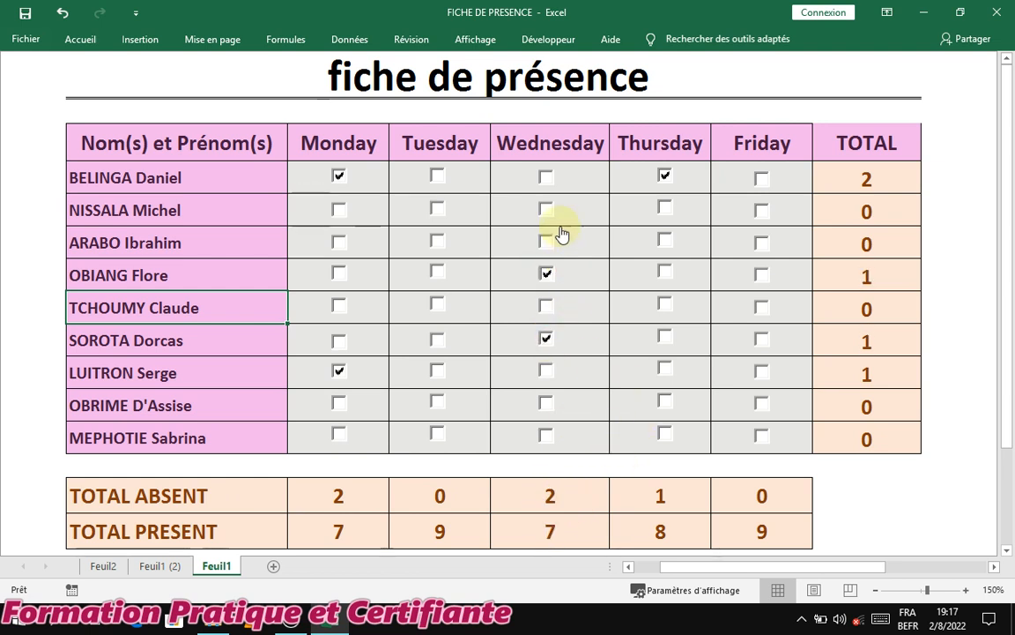
pyautogui.click(544, 180)
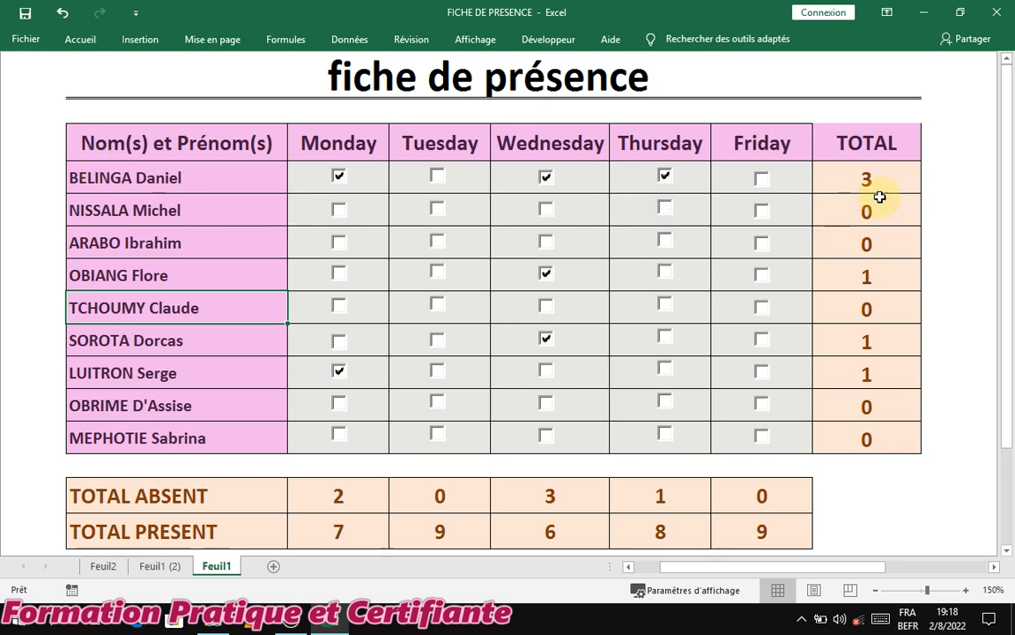
pyautogui.click(764, 276)
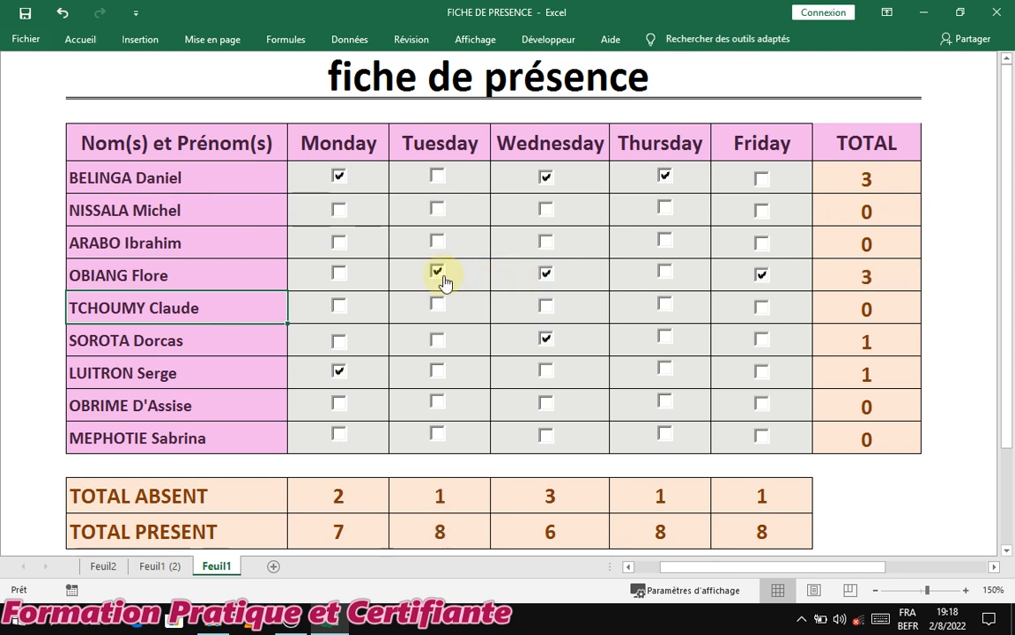
# Clear all the ticked absence checkboxes on the attendance sheet Feuil1
pyautogui.click(437, 275)
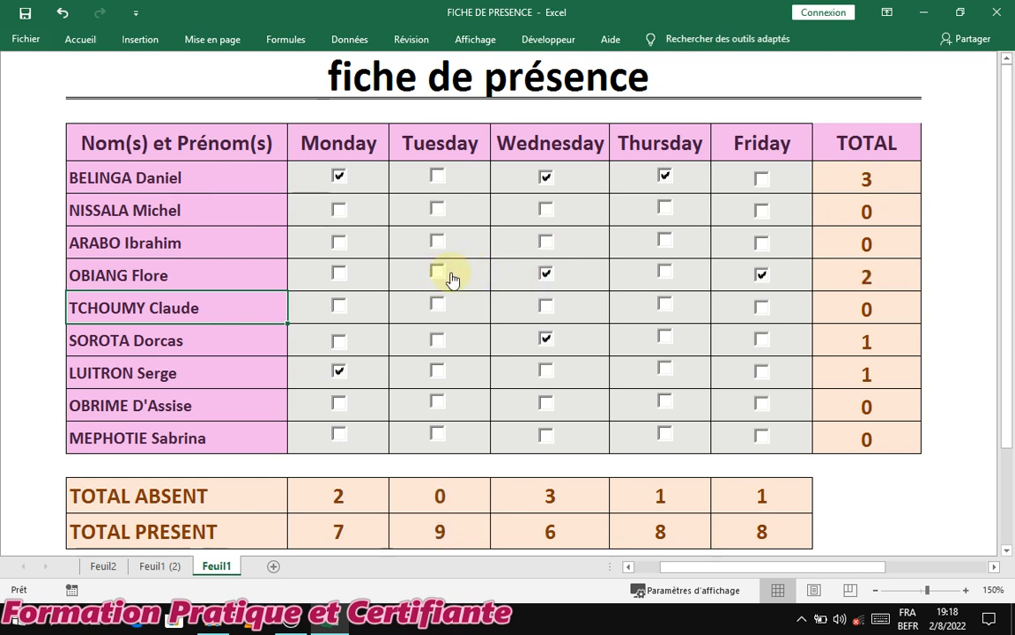
pyautogui.click(546, 275)
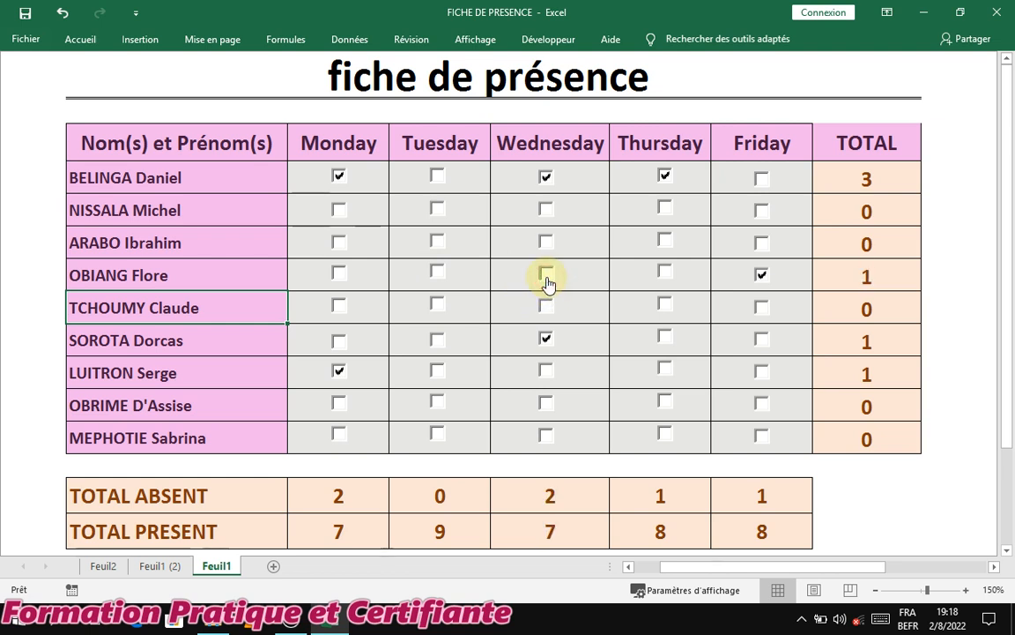
pyautogui.click(762, 280)
pyautogui.click(664, 177)
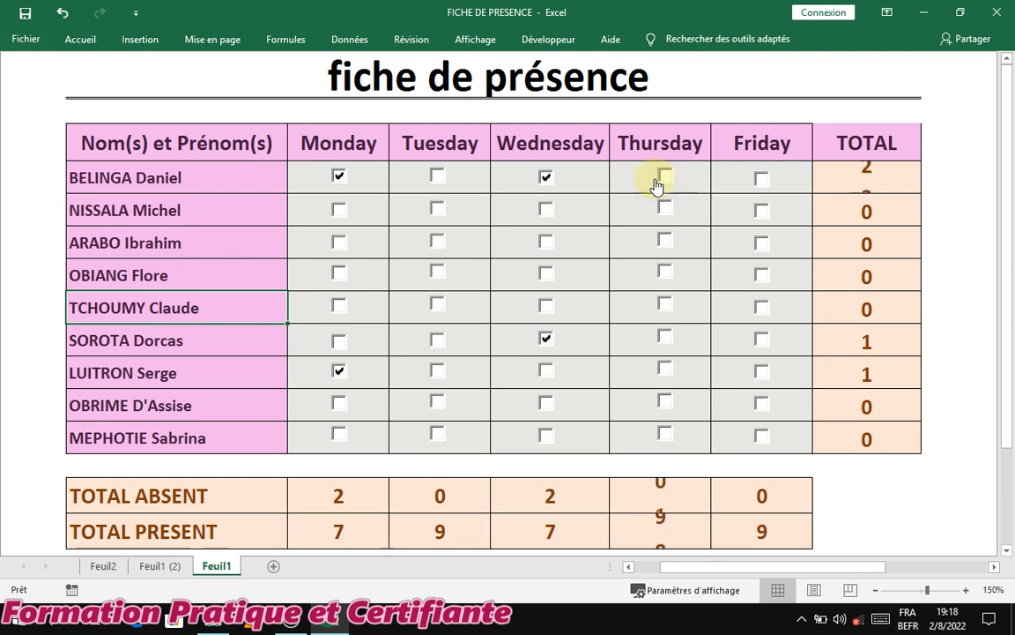
pyautogui.click(547, 181)
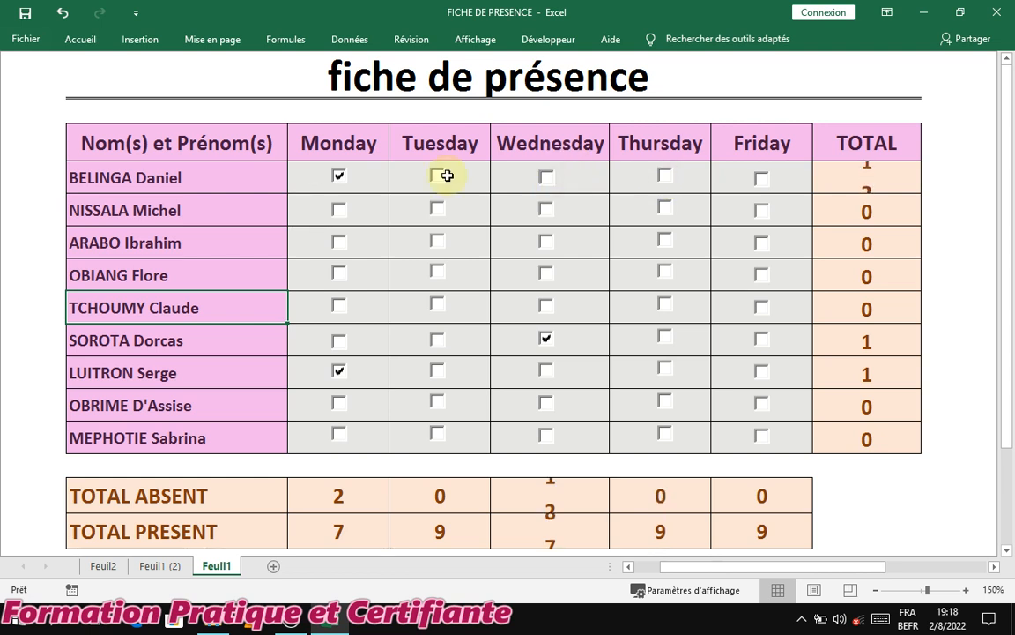
pyautogui.click(339, 177)
pyautogui.click(547, 339)
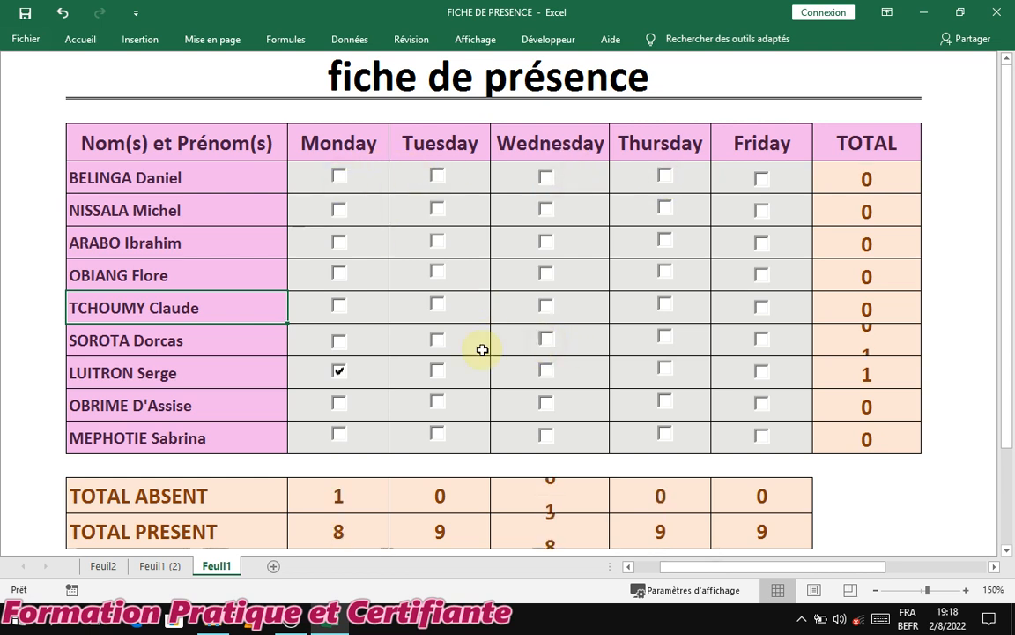
pyautogui.click(337, 378)
pyautogui.click(790, 368)
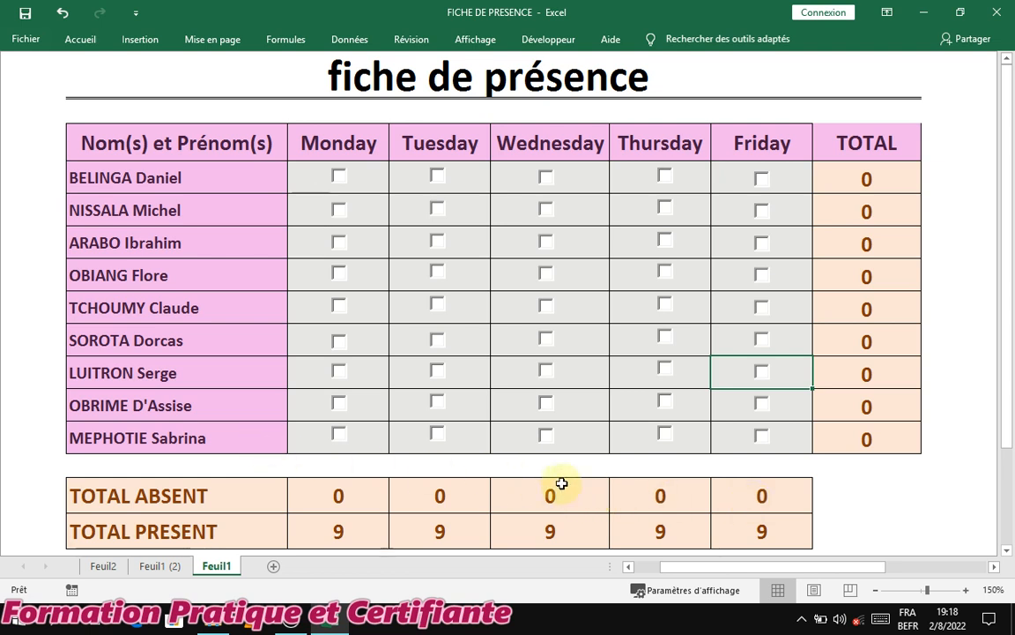
# On sheet Feuil2, widen column D so that the Nom(s) et Prénom(s) header fits completely
pyautogui.click(165, 571)
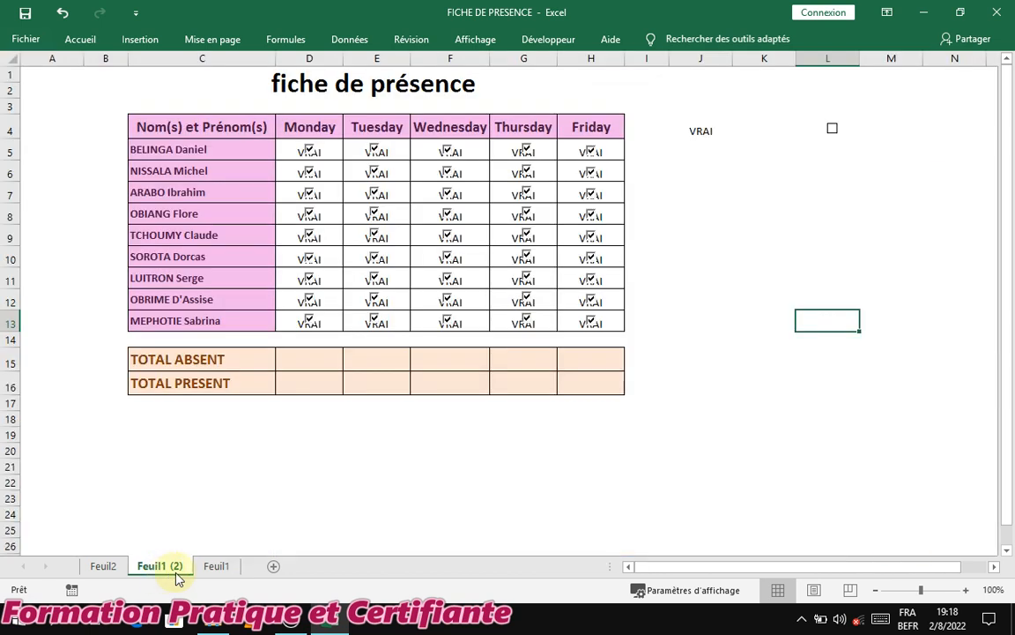
pyautogui.click(103, 565)
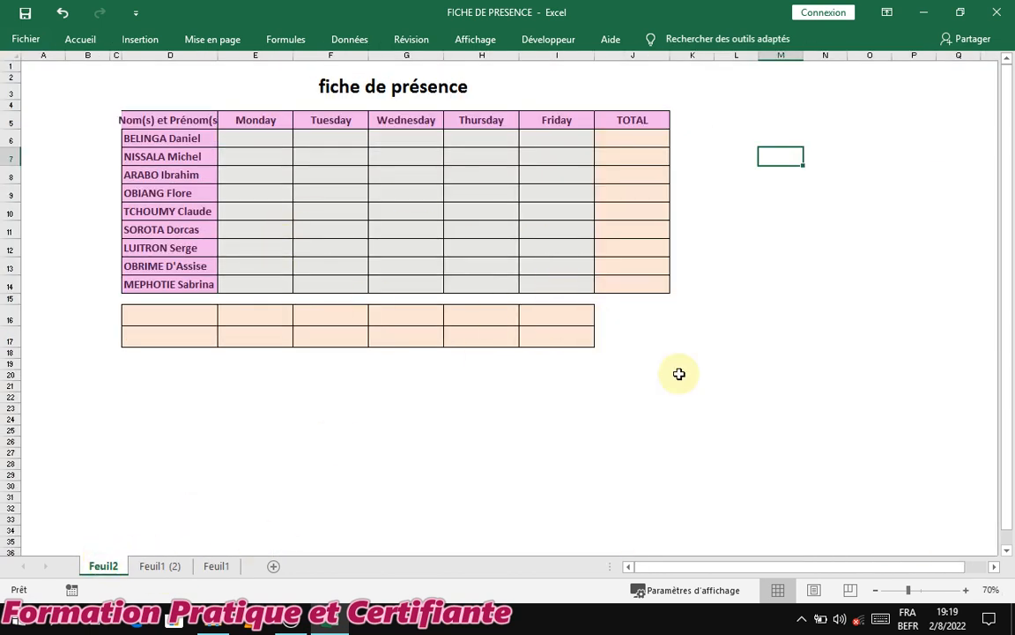
pyautogui.moveTo(908, 589); pyautogui.dragTo(917, 596)
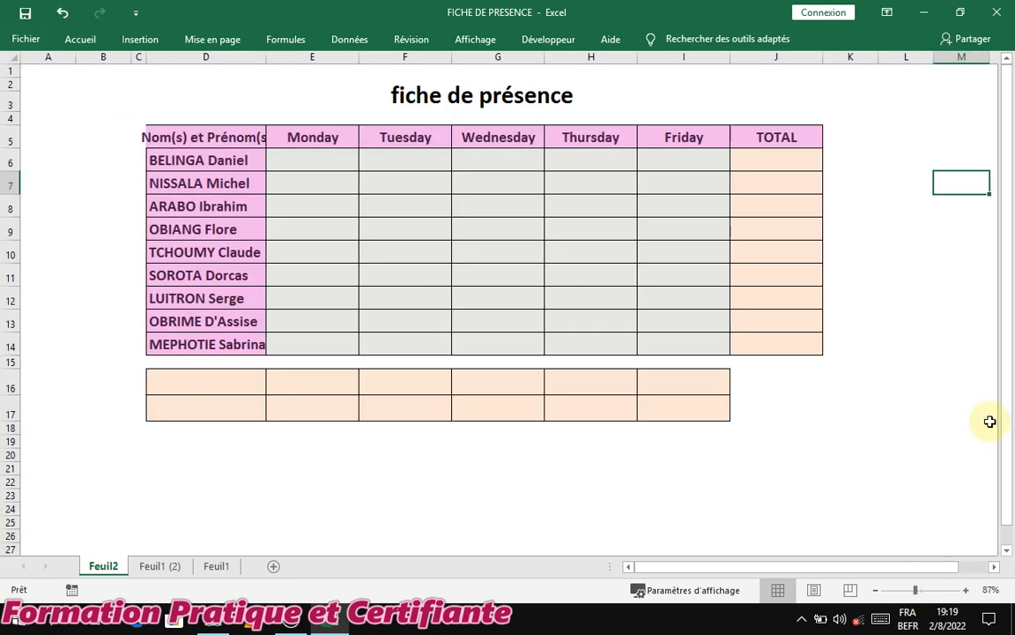
pyautogui.moveTo(1009, 420); pyautogui.dragTo(1002, 352)
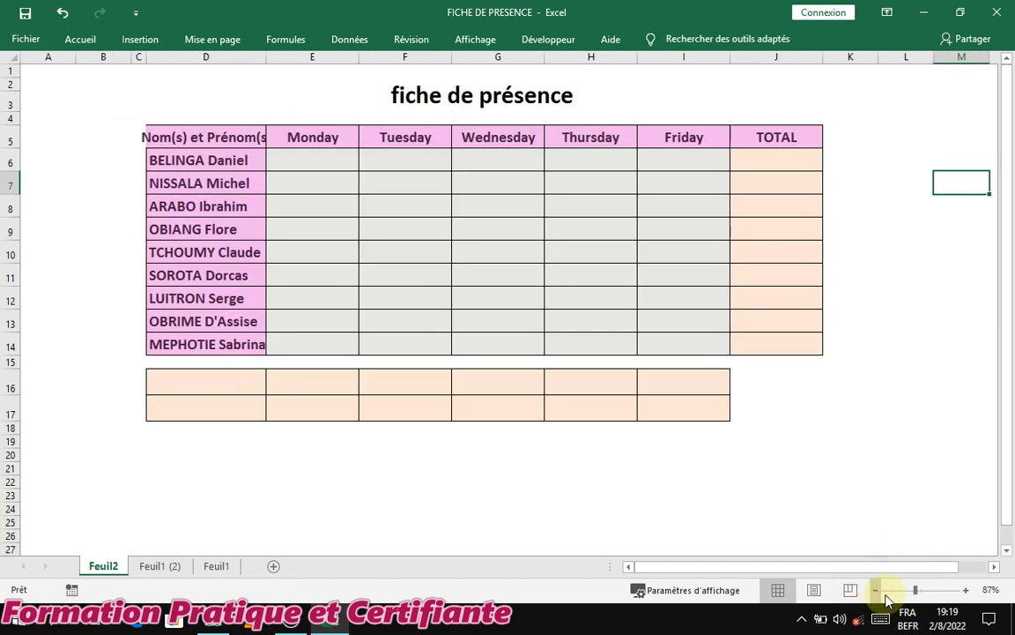
pyautogui.moveTo(916, 596); pyautogui.dragTo(868, 583)
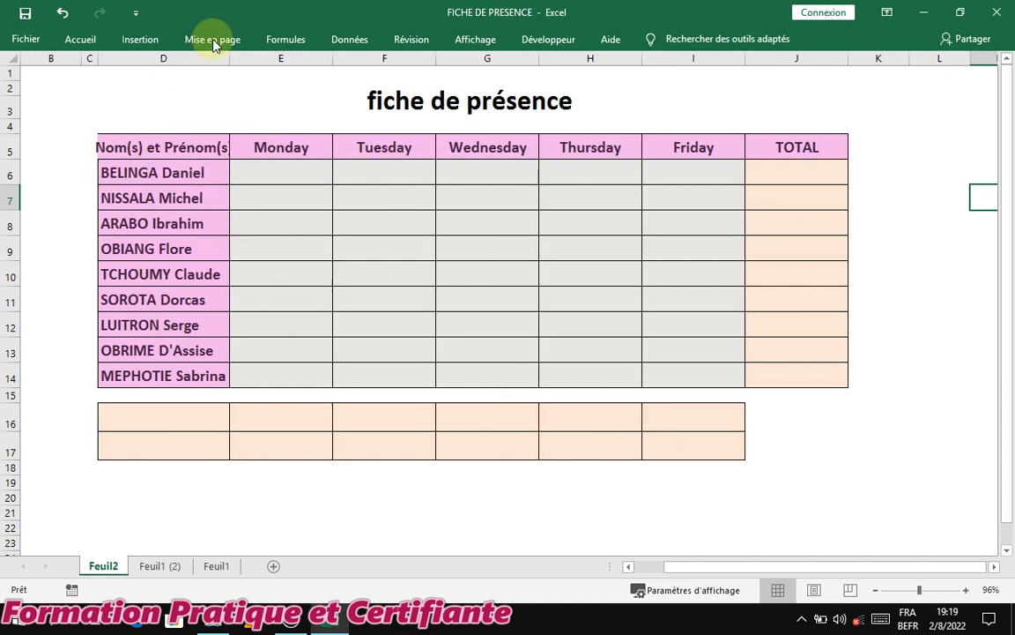
pyautogui.moveTo(228, 59); pyautogui.dragTo(248, 64)
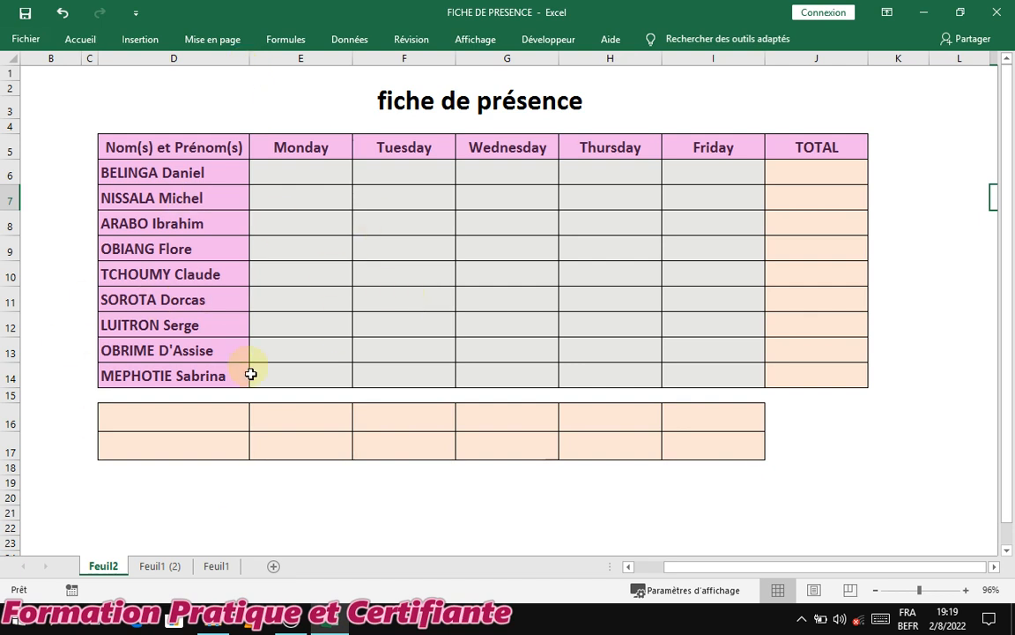
pyautogui.click(667, 541)
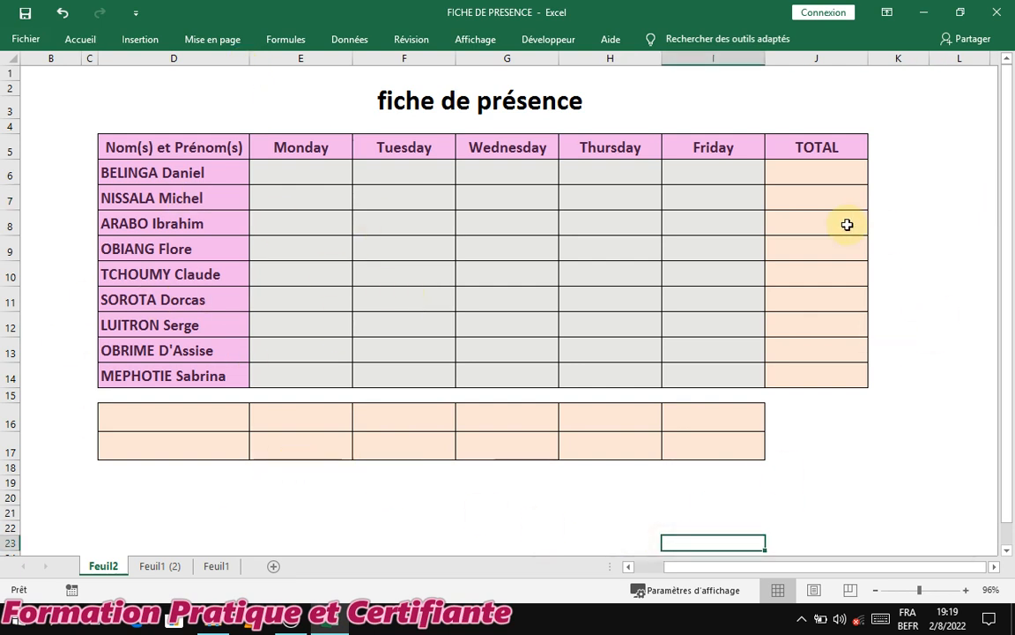
pyautogui.click(331, 172)
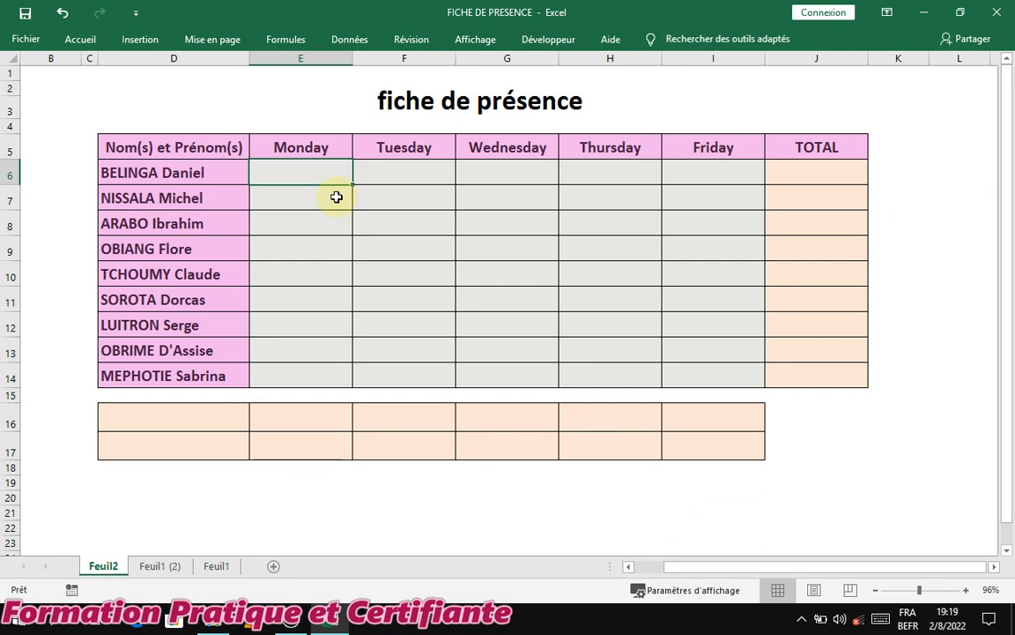
pyautogui.click(332, 196)
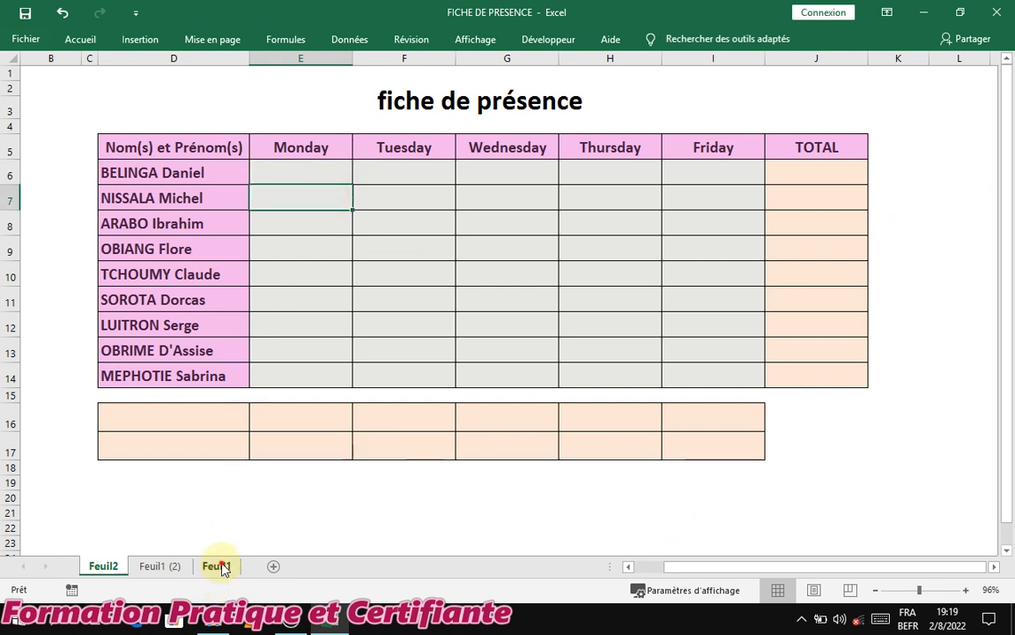
# On sheet Feuil1, tick the first person's Monday, Tuesday and Wednesday checkboxes as a demonstration and clear them again
pyautogui.click(217, 566)
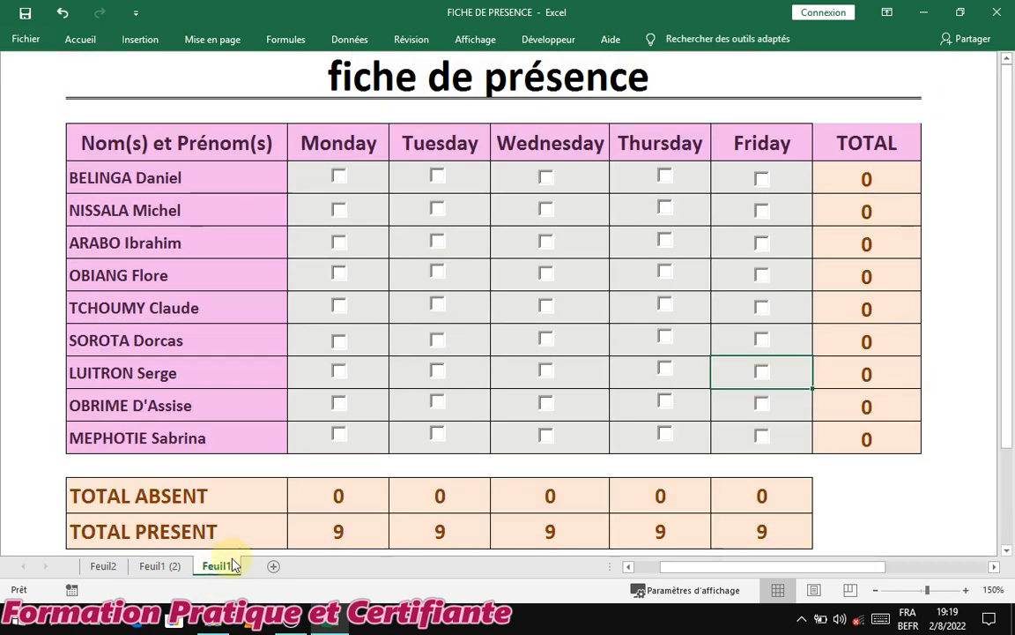
pyautogui.click(340, 180)
pyautogui.click(438, 178)
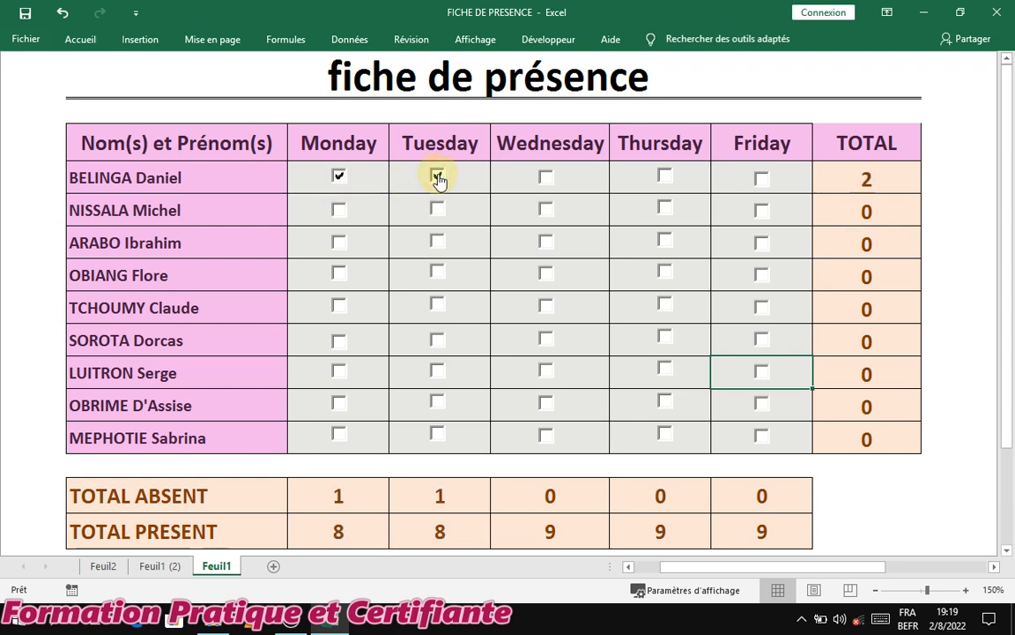
pyautogui.click(542, 178)
pyautogui.click(546, 179)
pyautogui.click(439, 178)
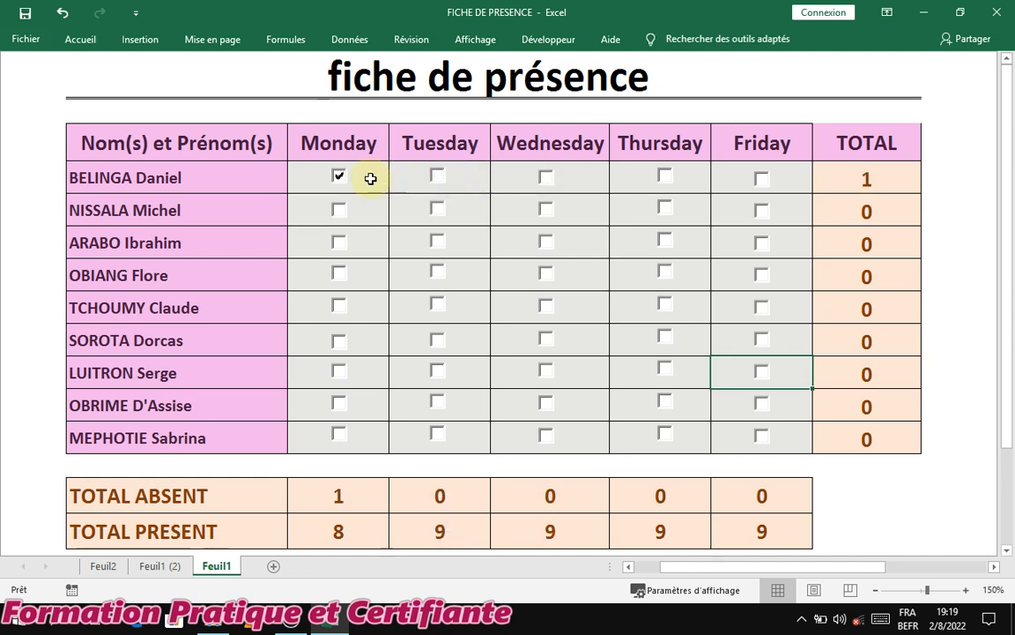
pyautogui.click(347, 180)
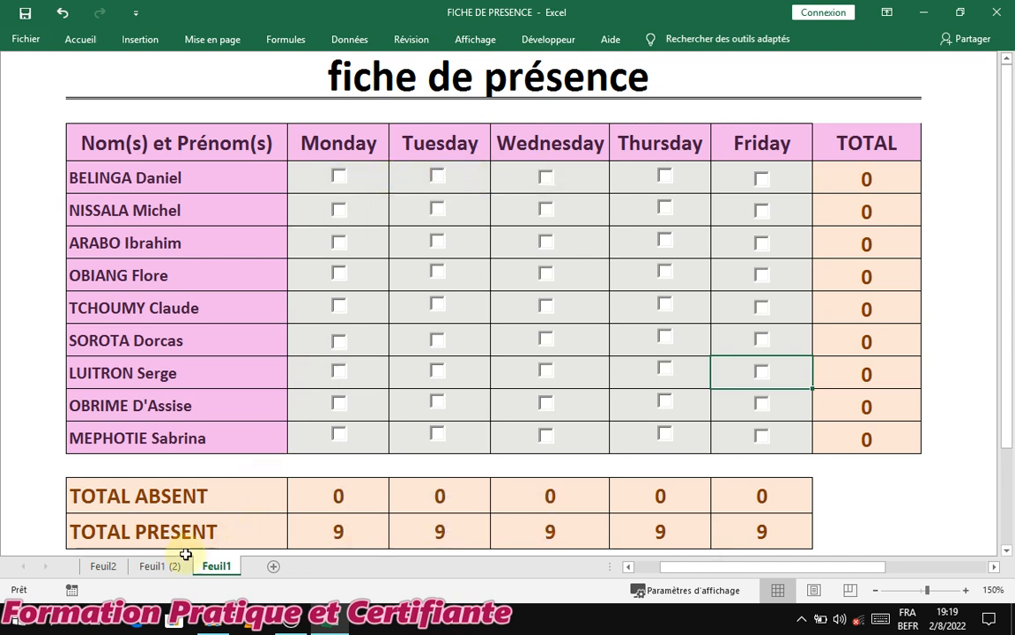
# Return to sheet Feuil2, select cell E6 under Monday, and display the developer tools
pyautogui.click(111, 566)
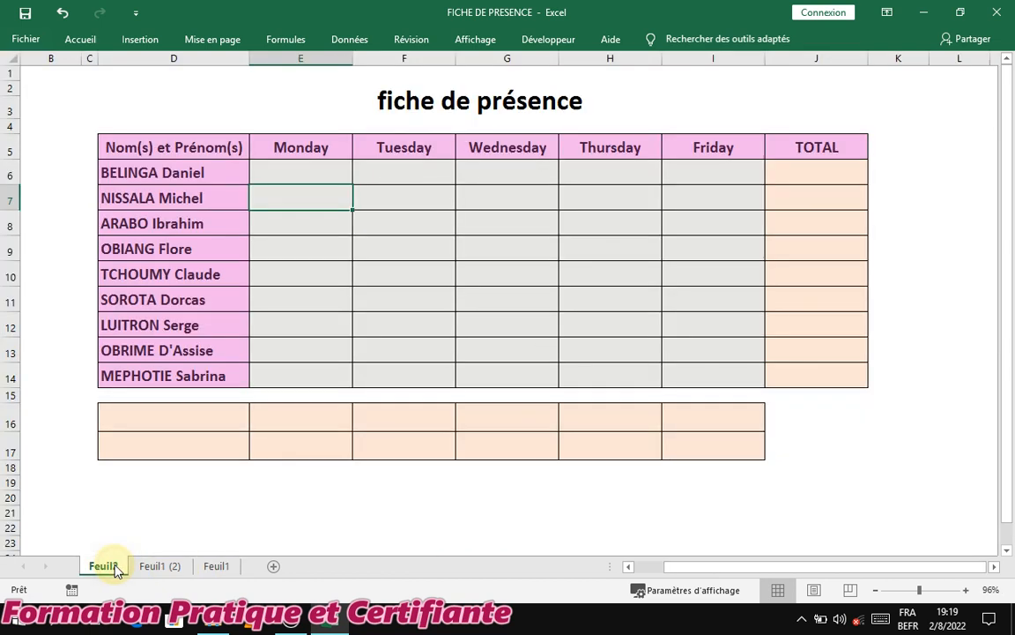
pyautogui.click(323, 172)
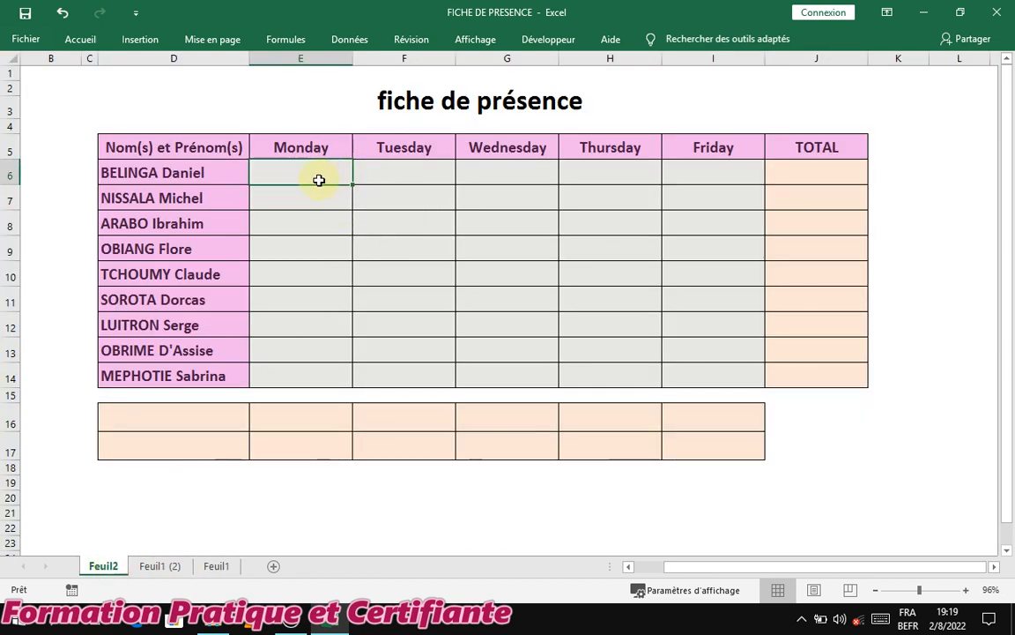
pyautogui.click(560, 48)
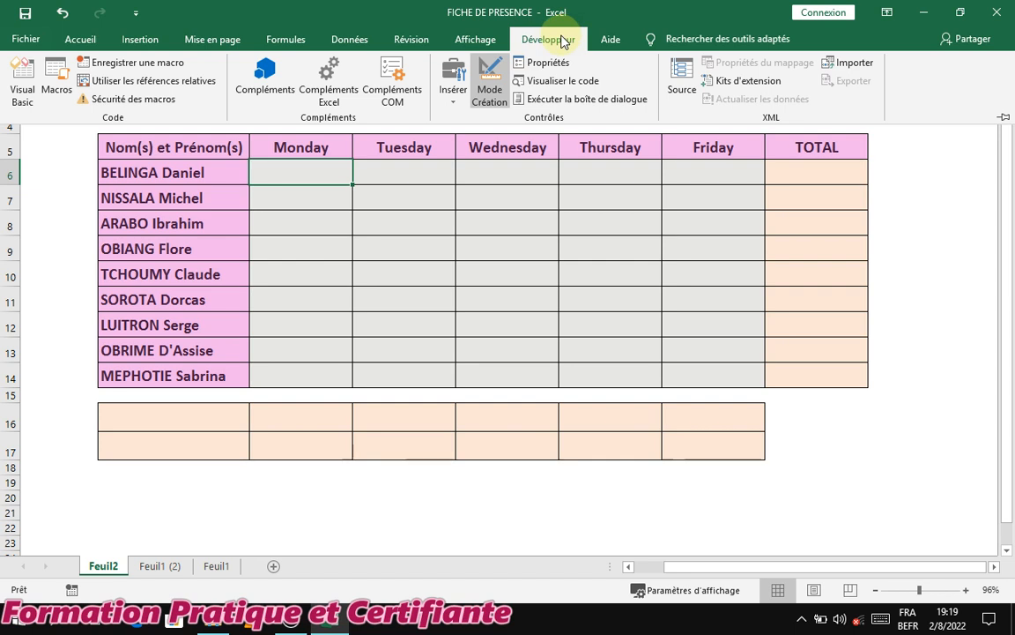
# Check in the ribbon customization options that the Développeur tab is enabled, and confirm the options
pyautogui.click(39, 38)
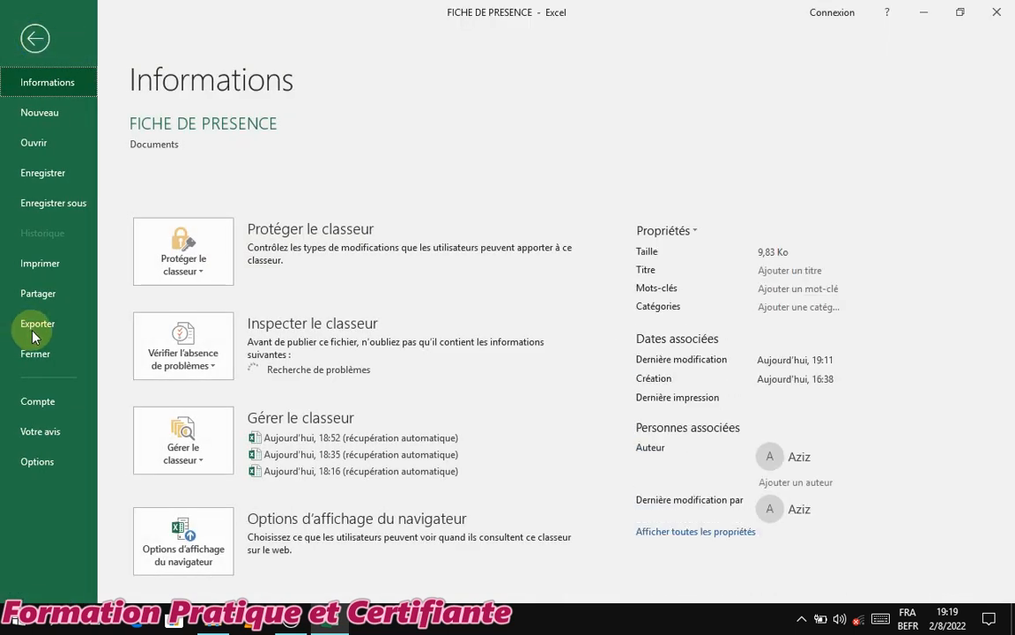
pyautogui.click(38, 461)
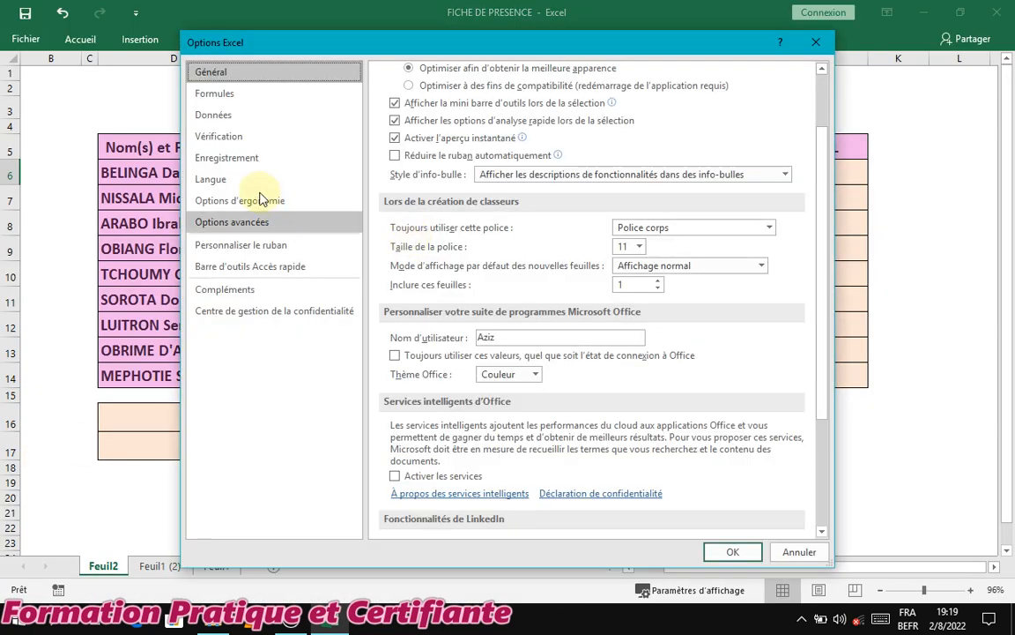
pyautogui.click(289, 246)
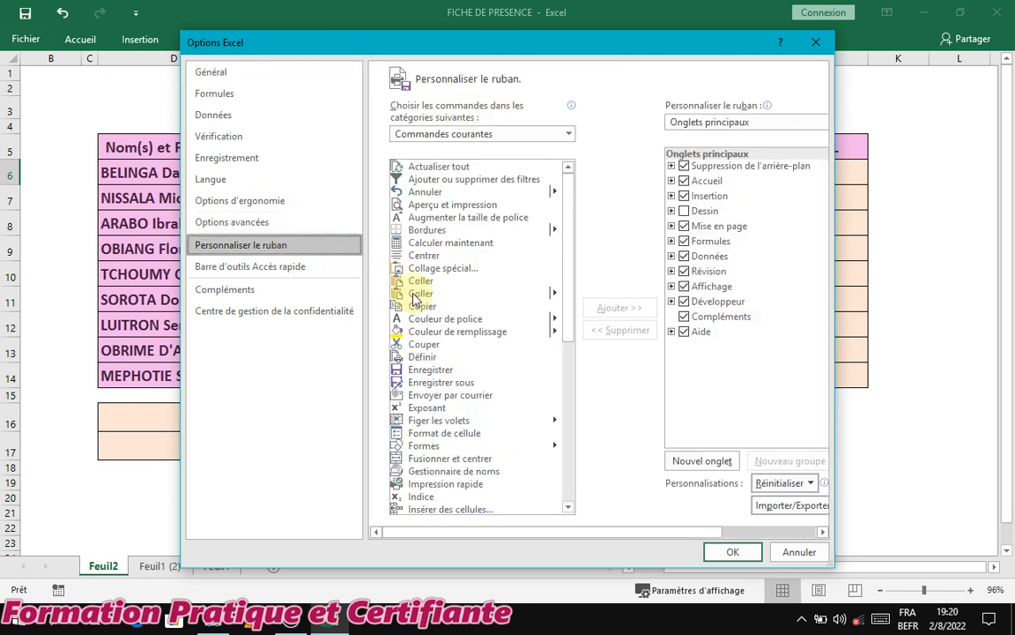
pyautogui.click(686, 304)
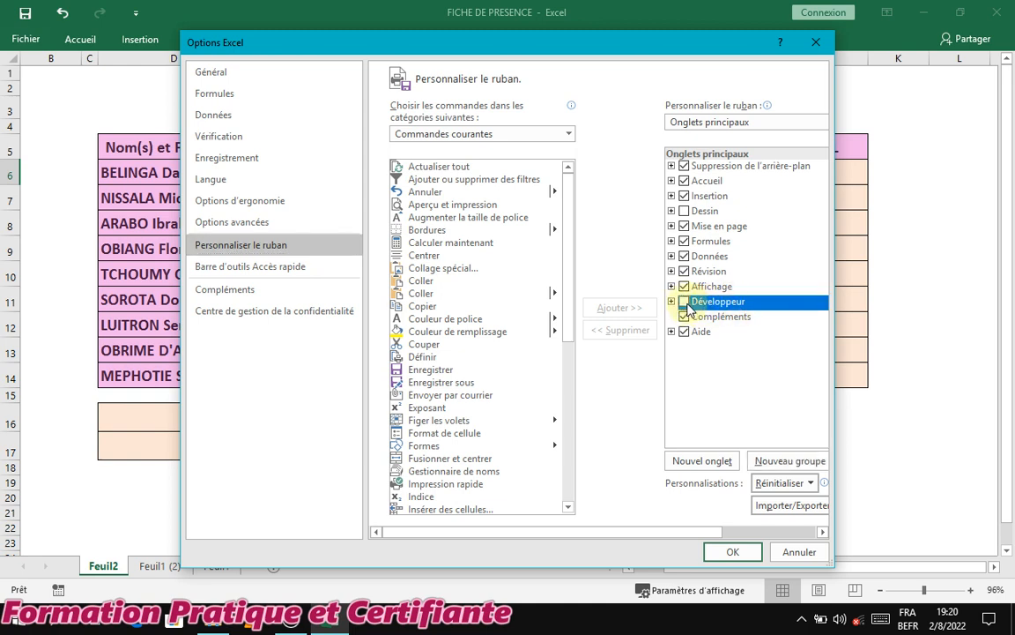
pyautogui.click(732, 551)
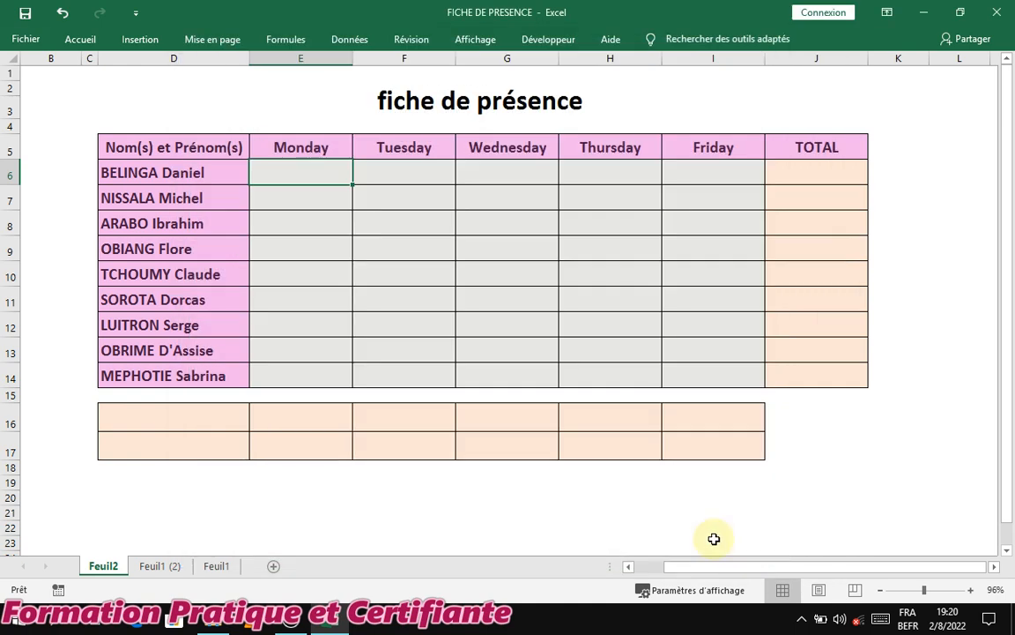
# Insert a form-control checkbox in cell E6, the first person's Monday cell
pyautogui.click(548, 40)
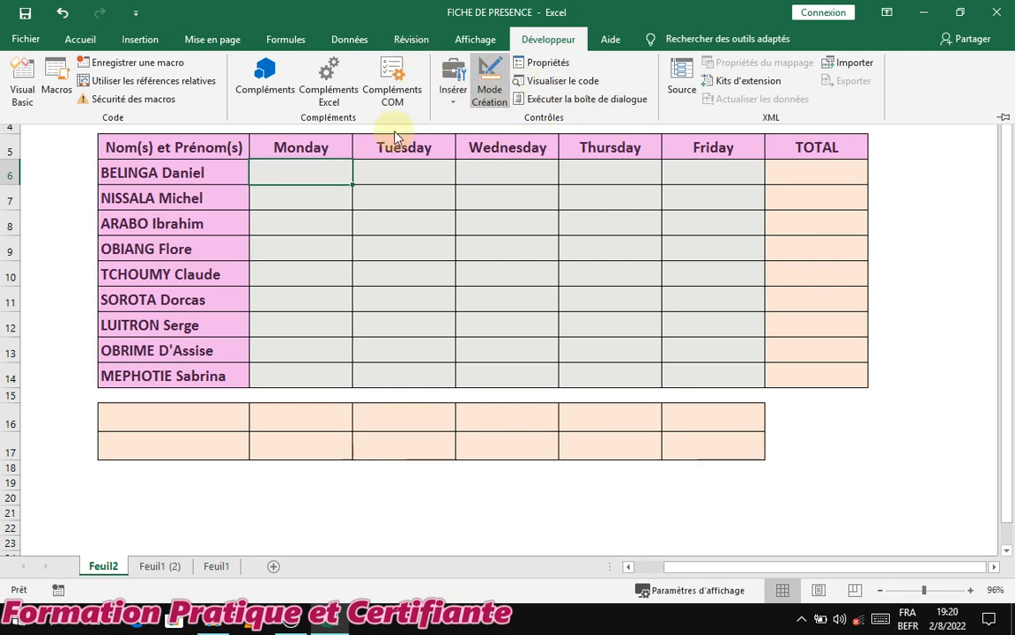
pyautogui.click(390, 84)
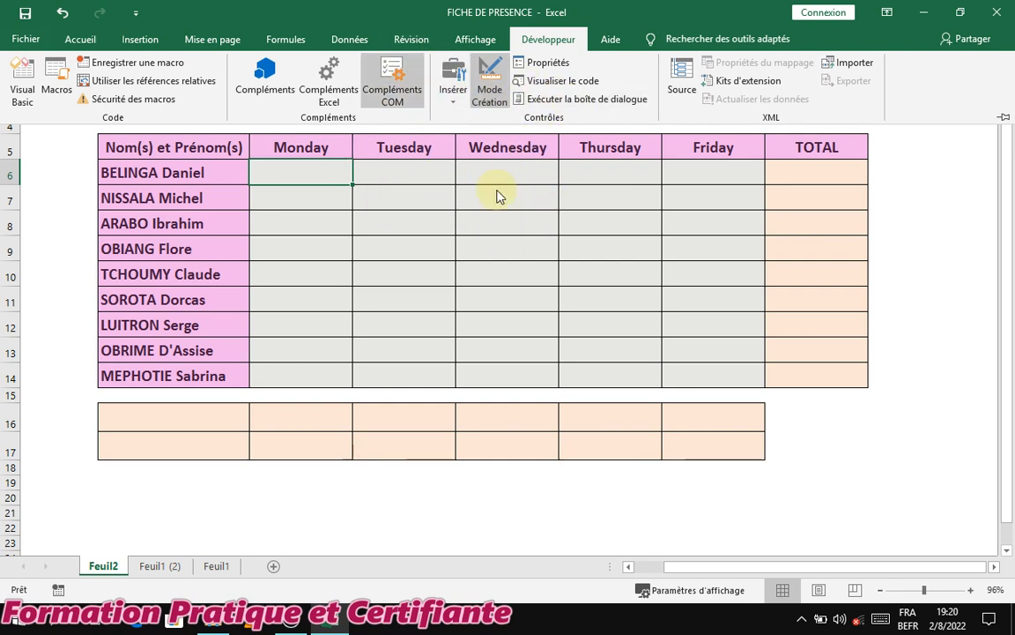
pyautogui.click(455, 104)
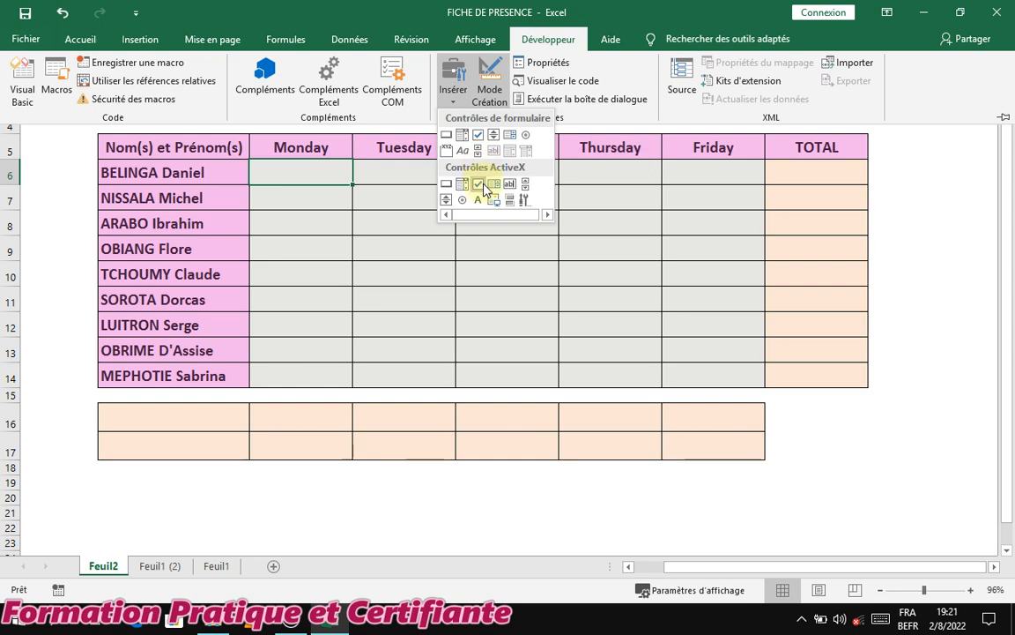
pyautogui.click(480, 135)
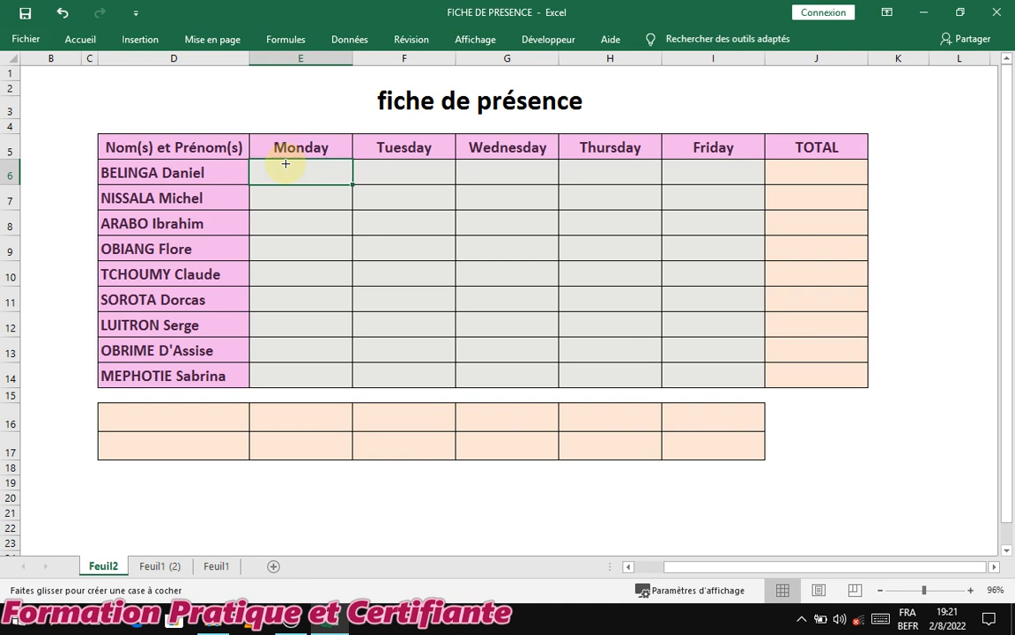
pyautogui.moveTo(285, 163); pyautogui.dragTo(342, 182)
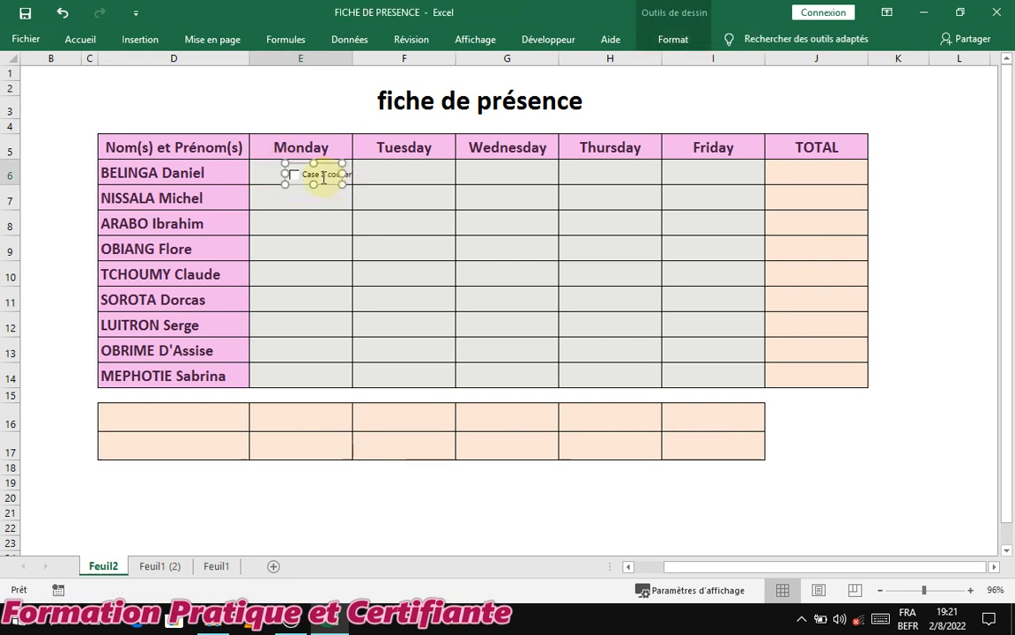
# Delete the caption text of the checkbox in E6 so that only the tick box is left
pyautogui.click(304, 173)
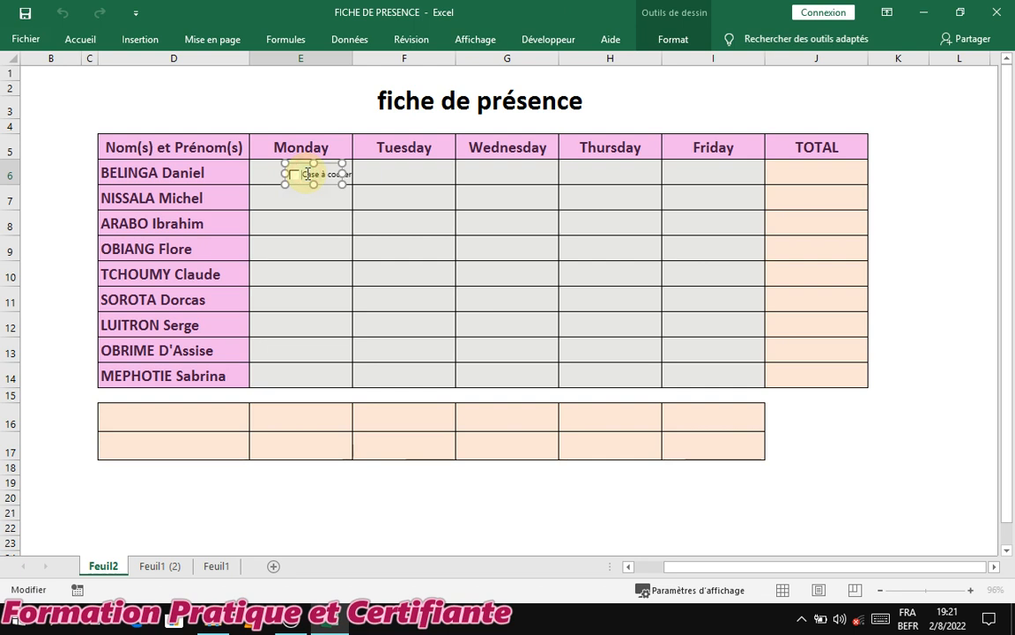
pyautogui.press('BackSpace')
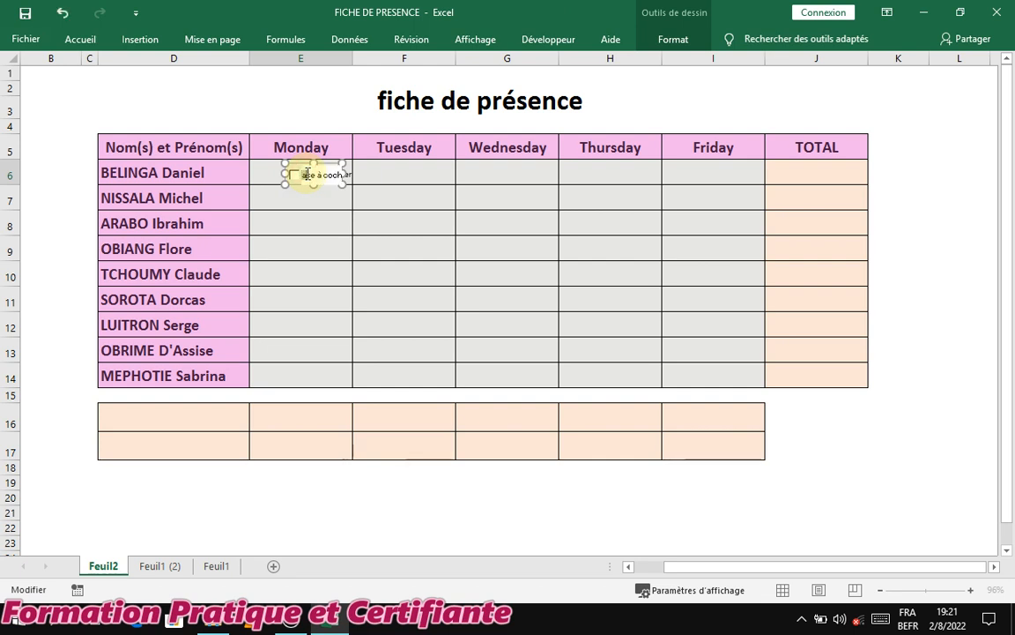
pyautogui.press('BackSpace')
pyautogui.press('BackSpace')
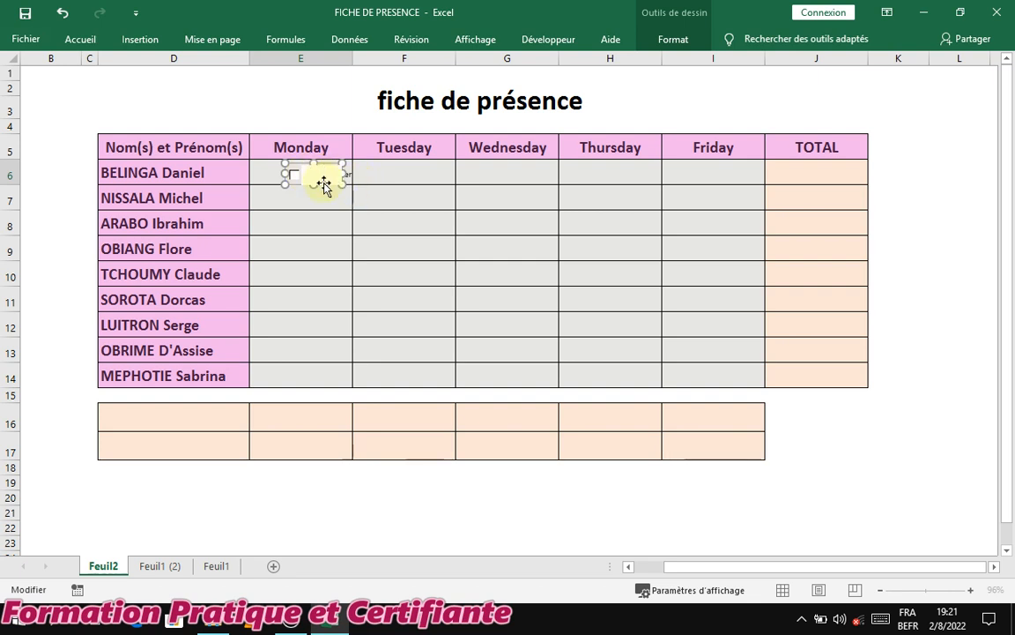
pyautogui.click(339, 205)
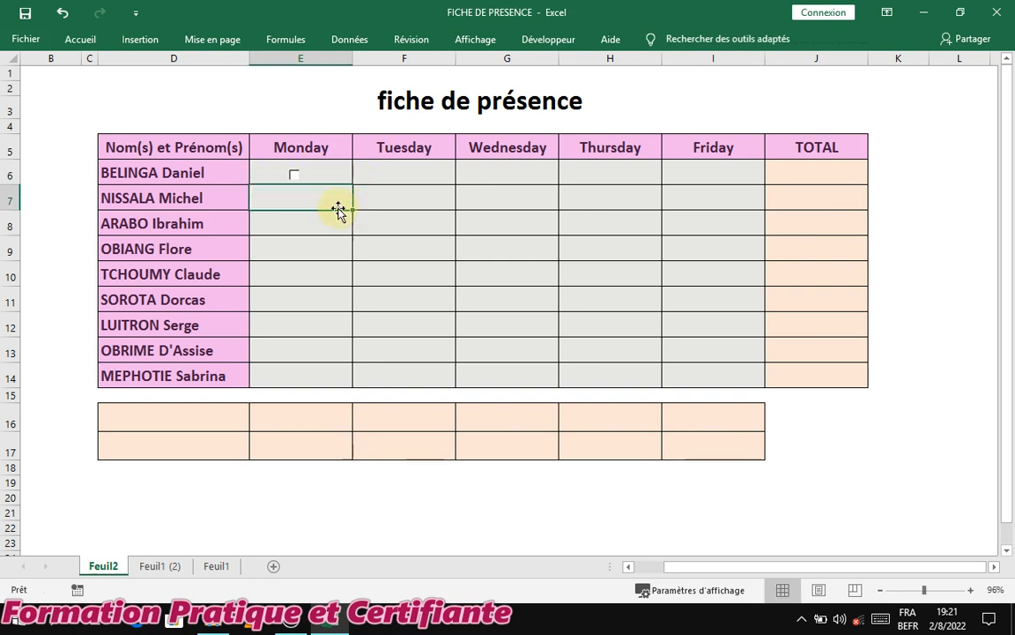
# Narrow the frame of the E6 checkbox so that it fits closely around the tick box
pyautogui.rightClick(298, 178)
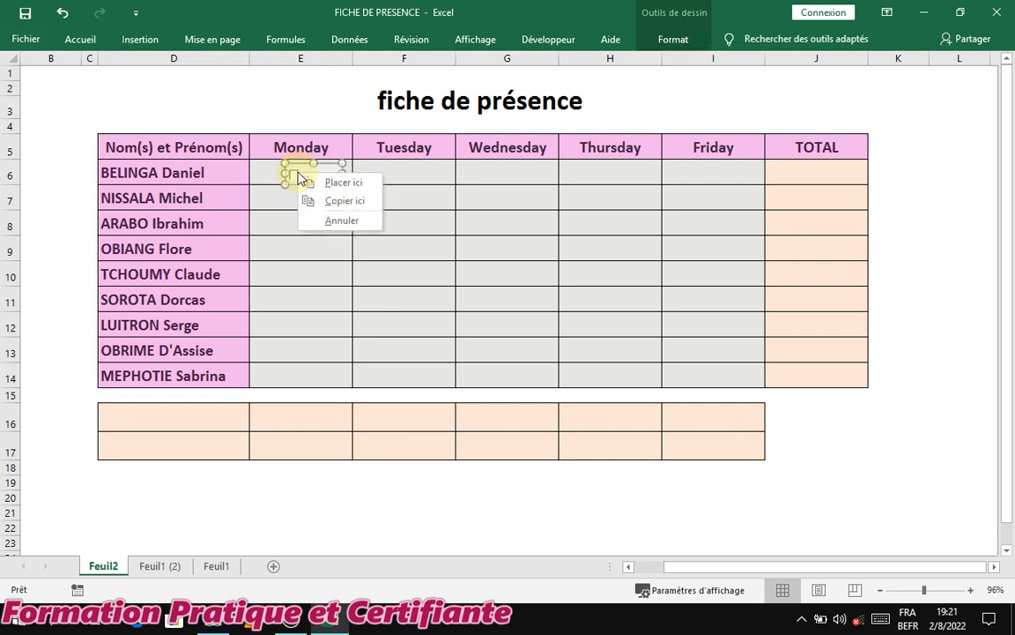
pyautogui.click(342, 179)
pyautogui.moveTo(343, 176); pyautogui.dragTo(301, 172)
pyautogui.click(315, 217)
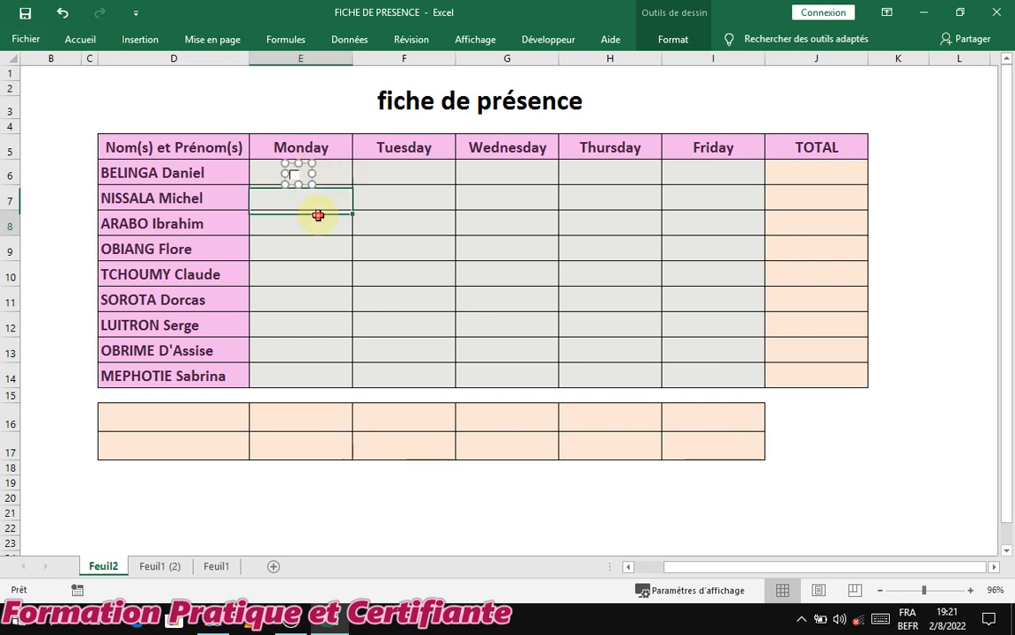
# Tick the checkbox in E6 and extend the left edge of its frame slightly outward
pyautogui.click(296, 176)
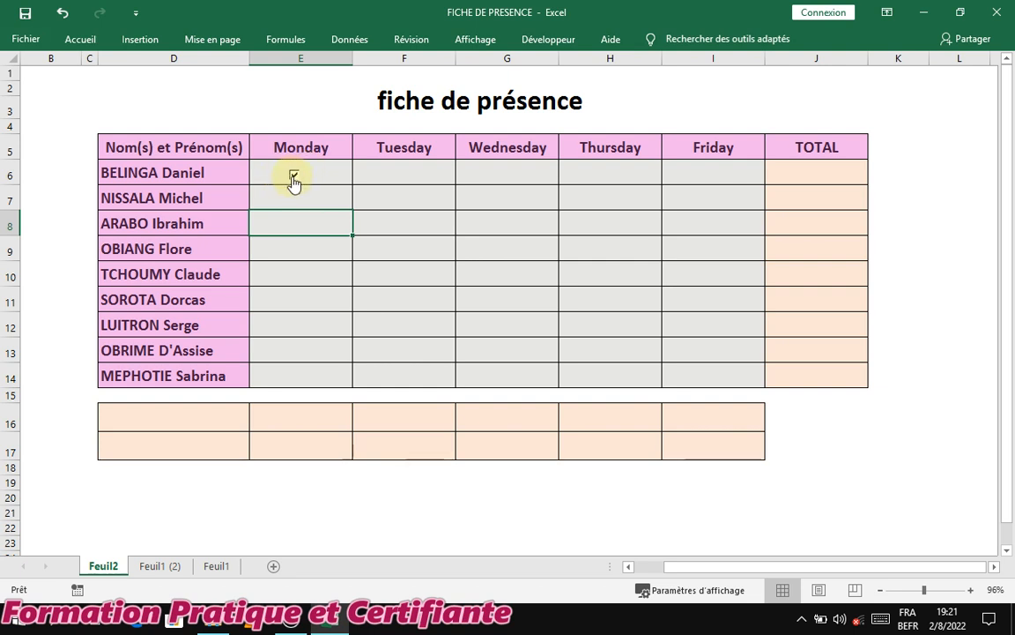
pyautogui.rightClick(291, 175)
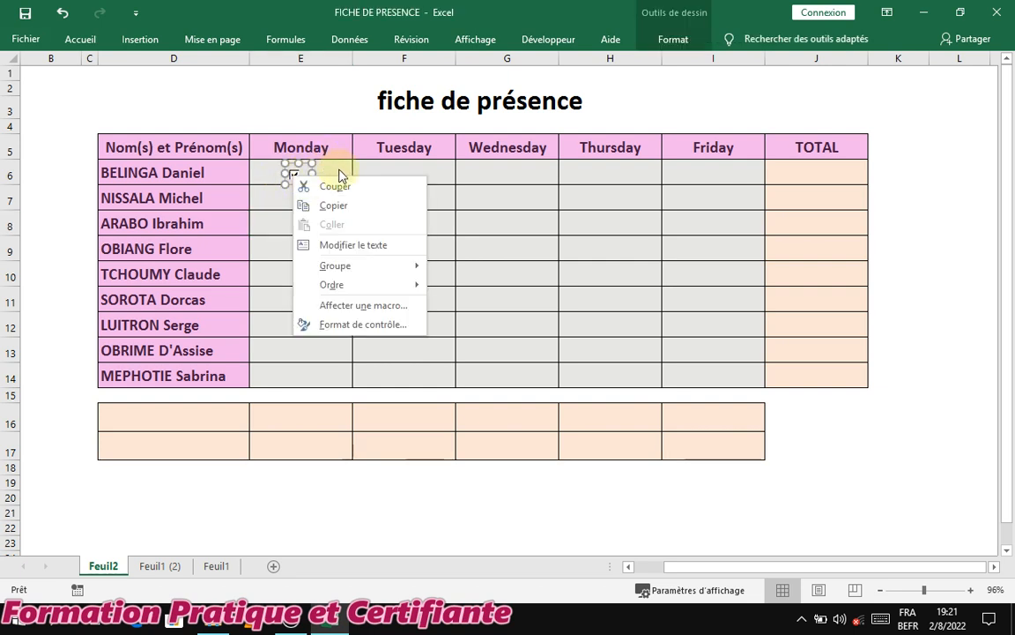
pyautogui.rightClick(341, 171)
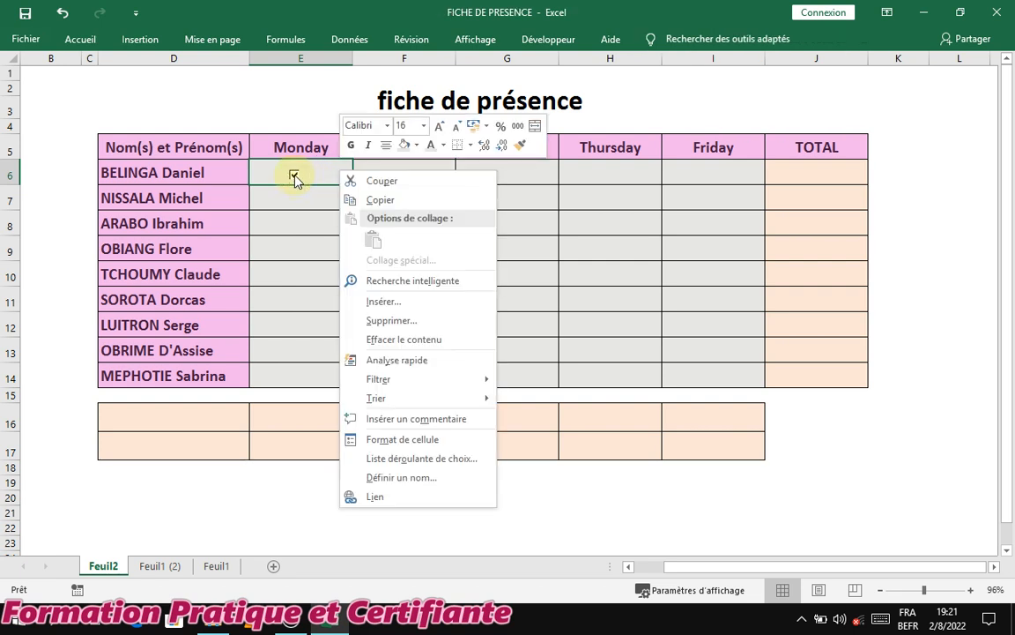
pyautogui.press('Escape')
pyautogui.rightClick(295, 179)
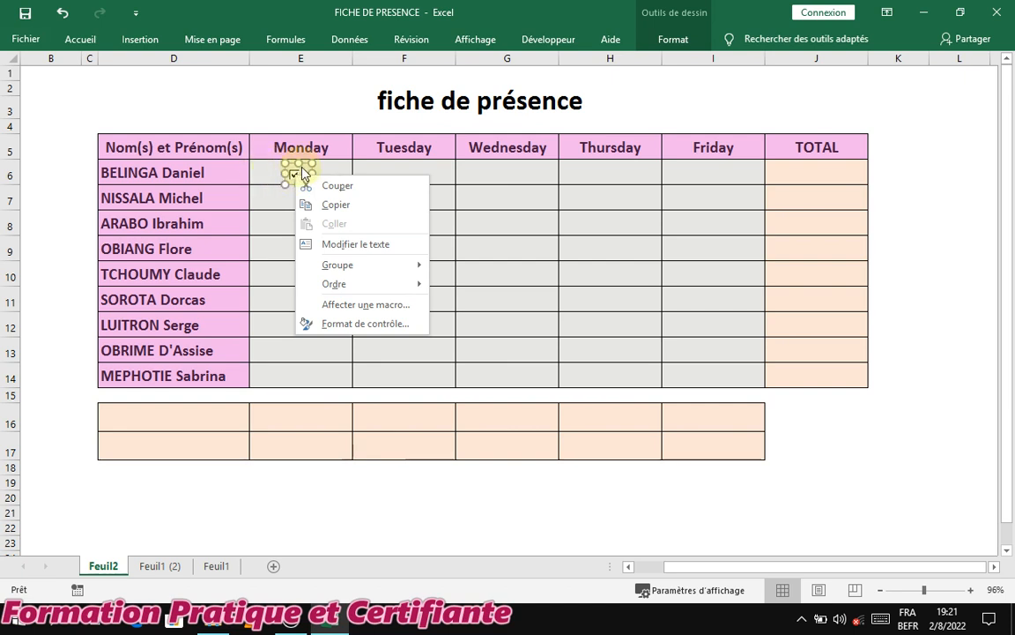
pyautogui.press('Escape')
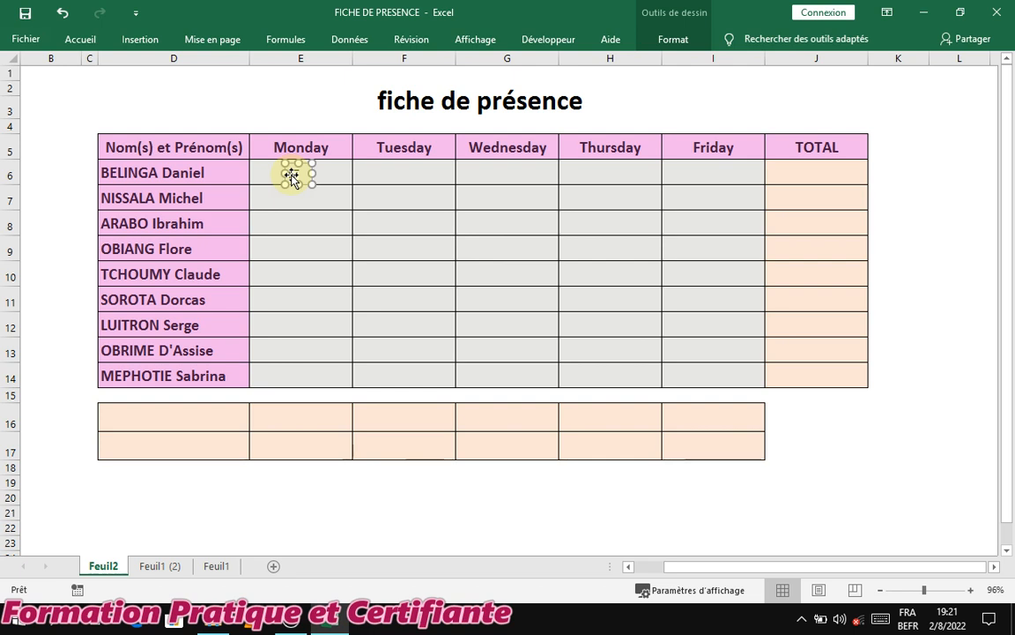
pyautogui.rightClick(294, 179)
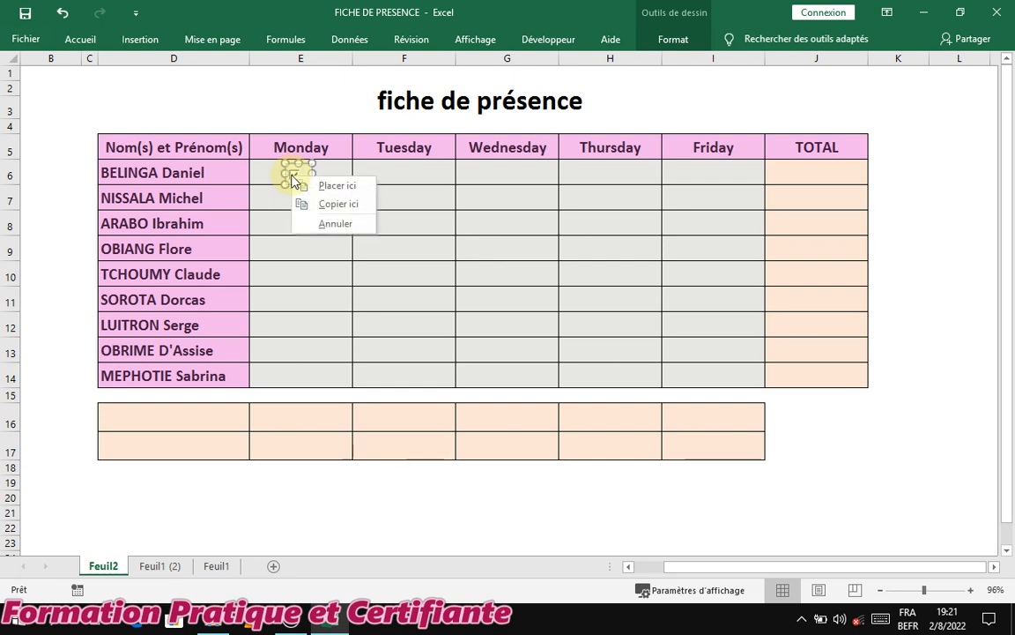
pyautogui.press('Escape')
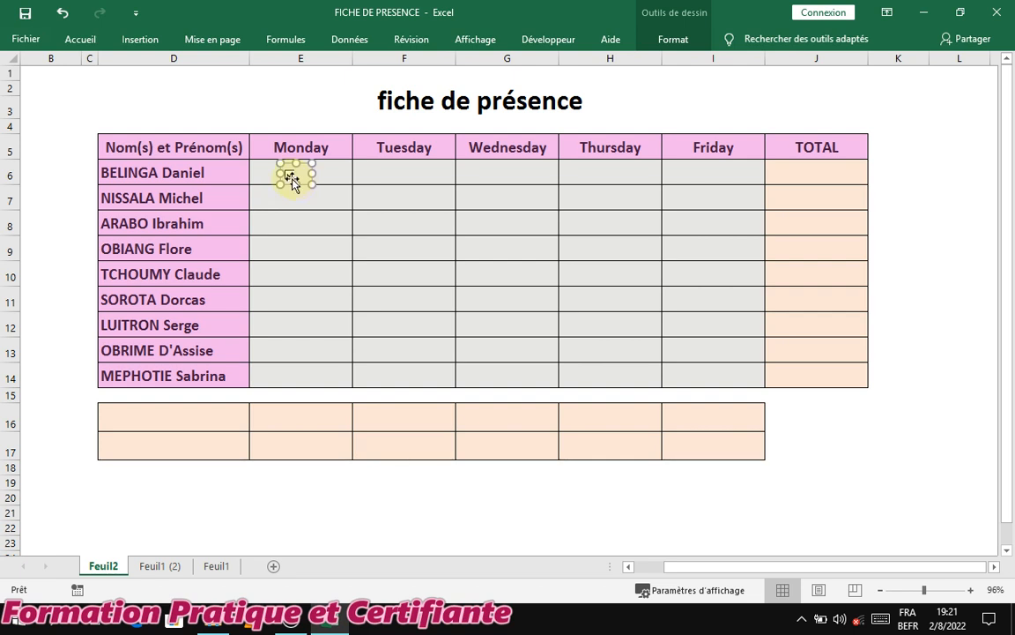
# Open the Format de contrôle settings of the checkbox in E6
pyautogui.rightClick(292, 178)
pyautogui.press('Escape')
pyautogui.rightClick(294, 181)
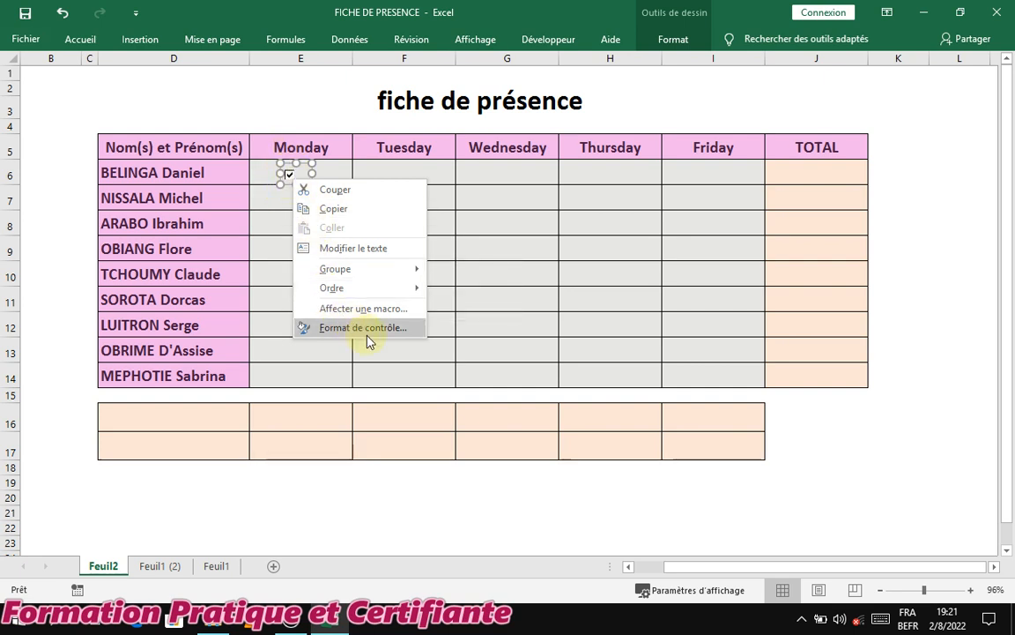
pyautogui.click(388, 329)
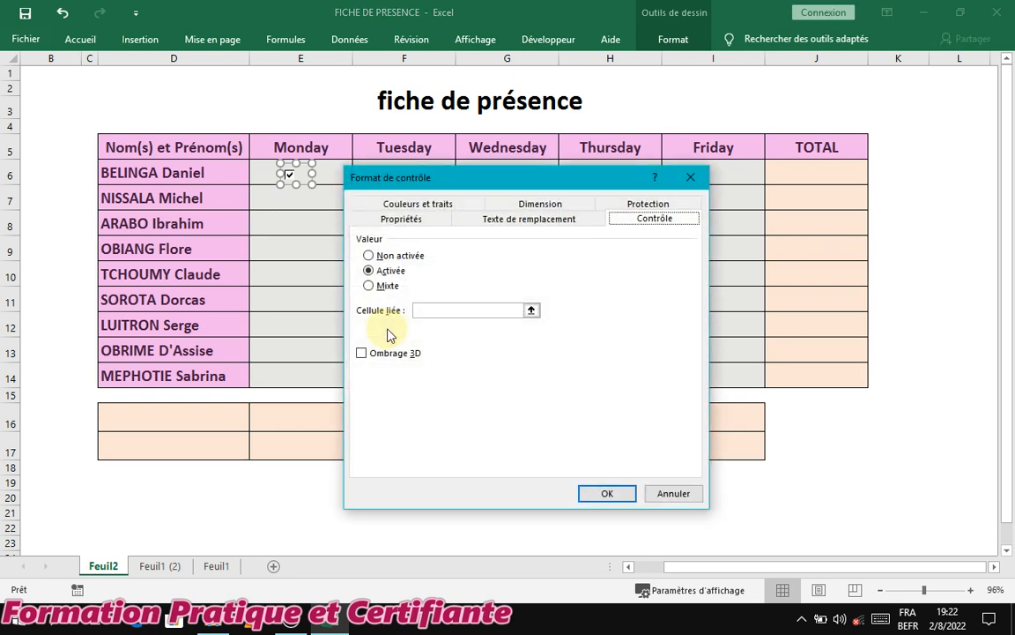
# Examine the checkbox's fill and line options, replacement text and protection settings in the Format de contrôle dialog
pyautogui.click(418, 209)
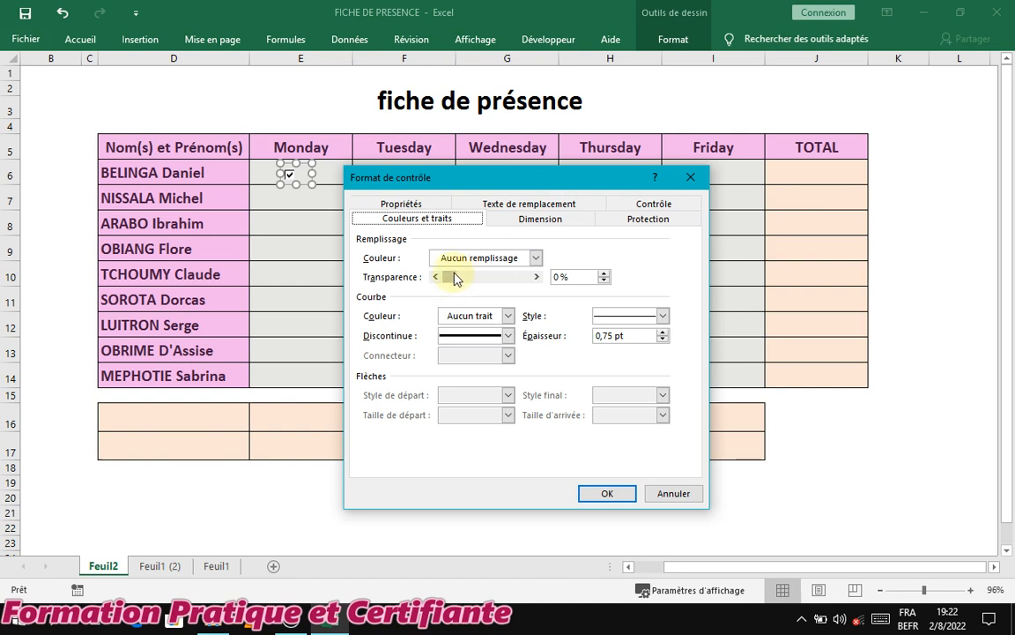
pyautogui.moveTo(450, 279)
pyautogui.mouseDown()
pyautogui.moveTo(523, 278)
pyautogui.moveTo(447, 279)
pyautogui.mouseUp()
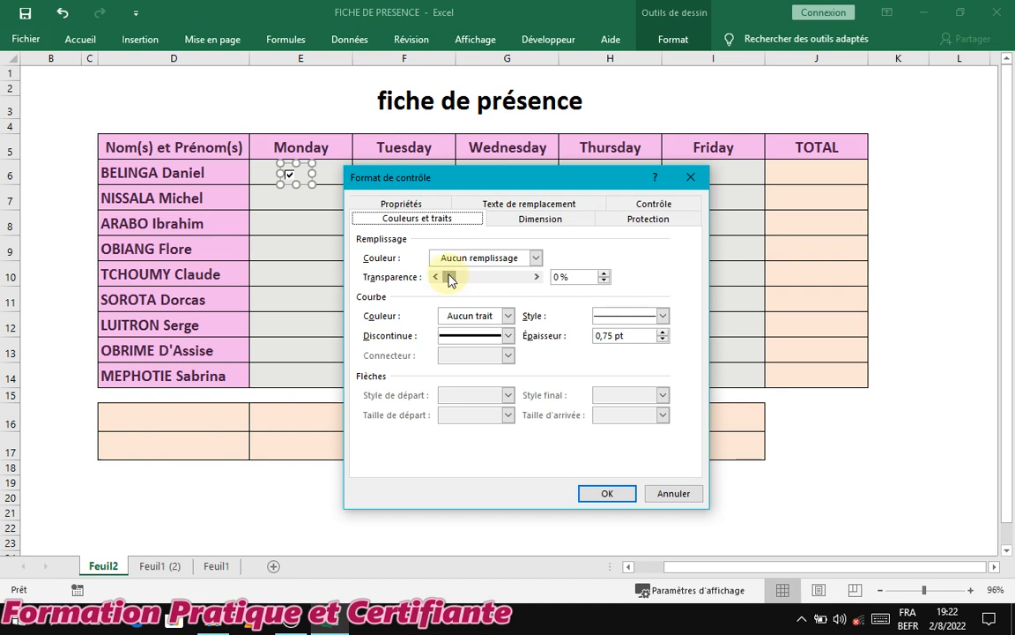
pyautogui.click(508, 316)
pyautogui.click(508, 317)
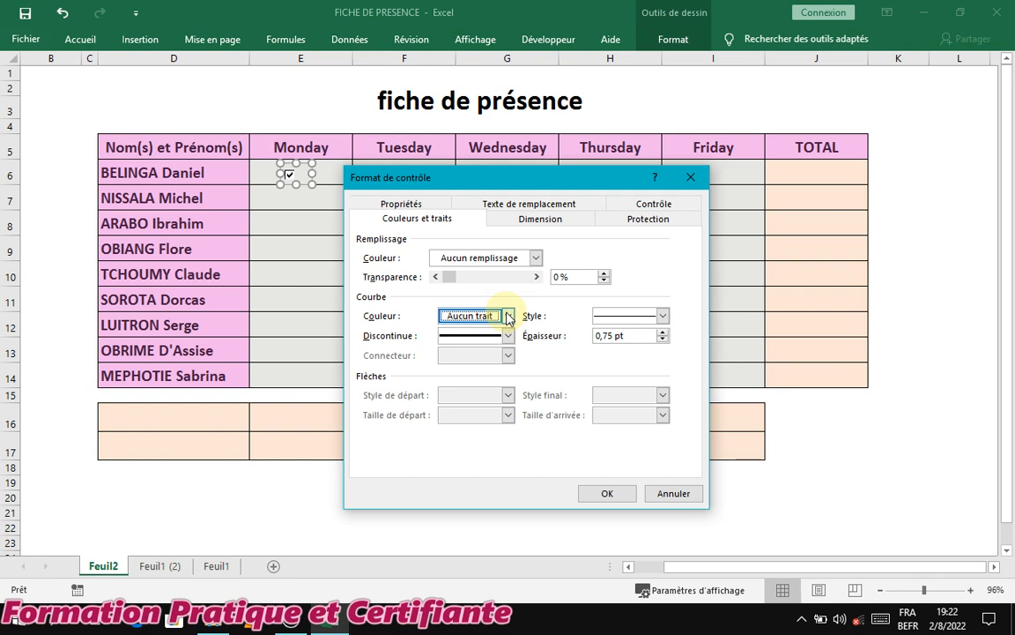
pyautogui.click(663, 317)
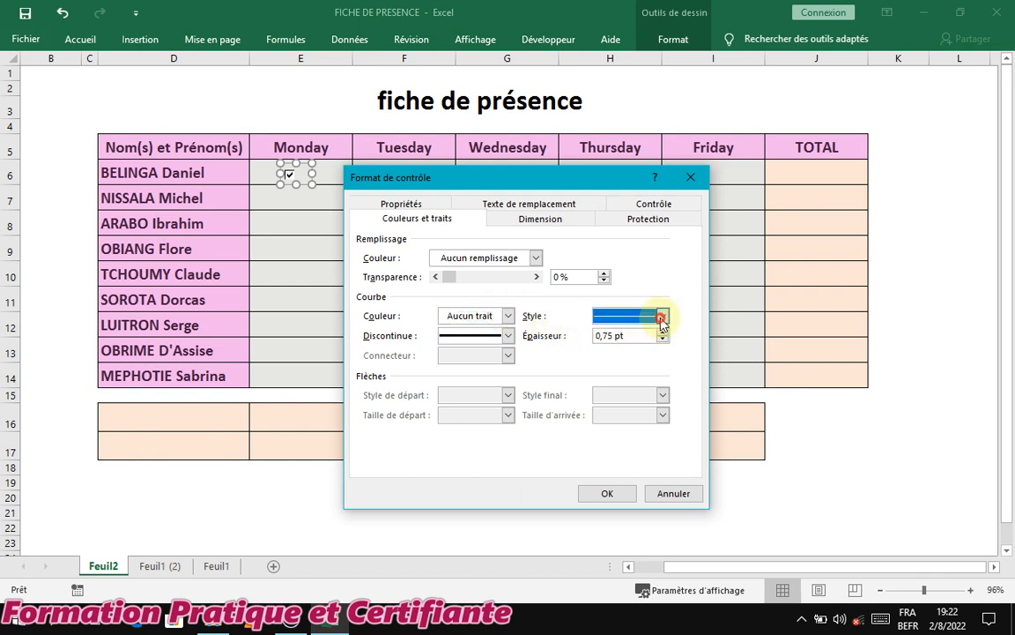
pyautogui.click(663, 318)
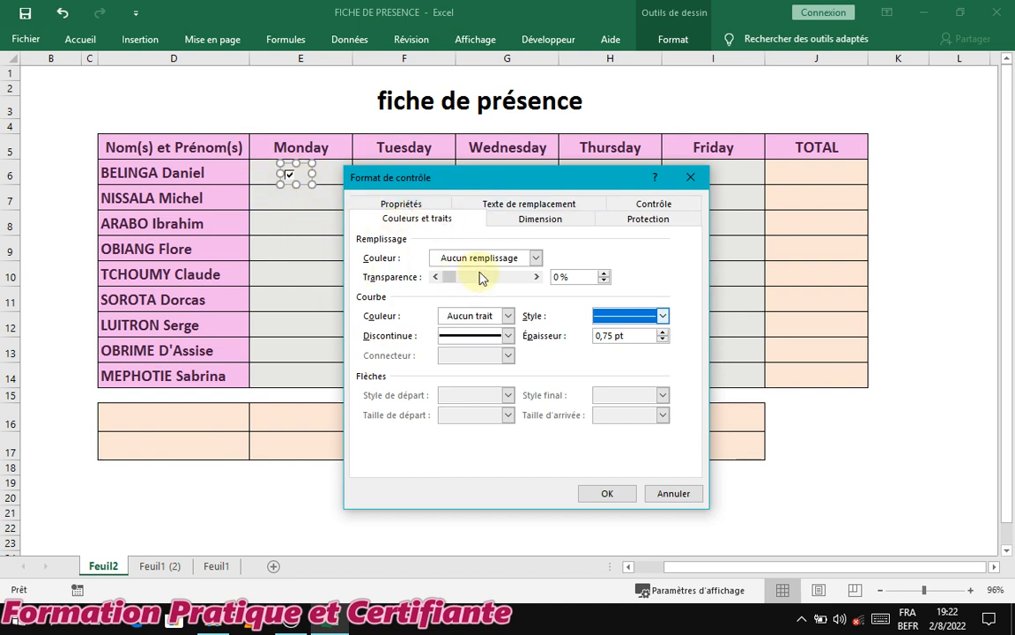
pyautogui.click(498, 204)
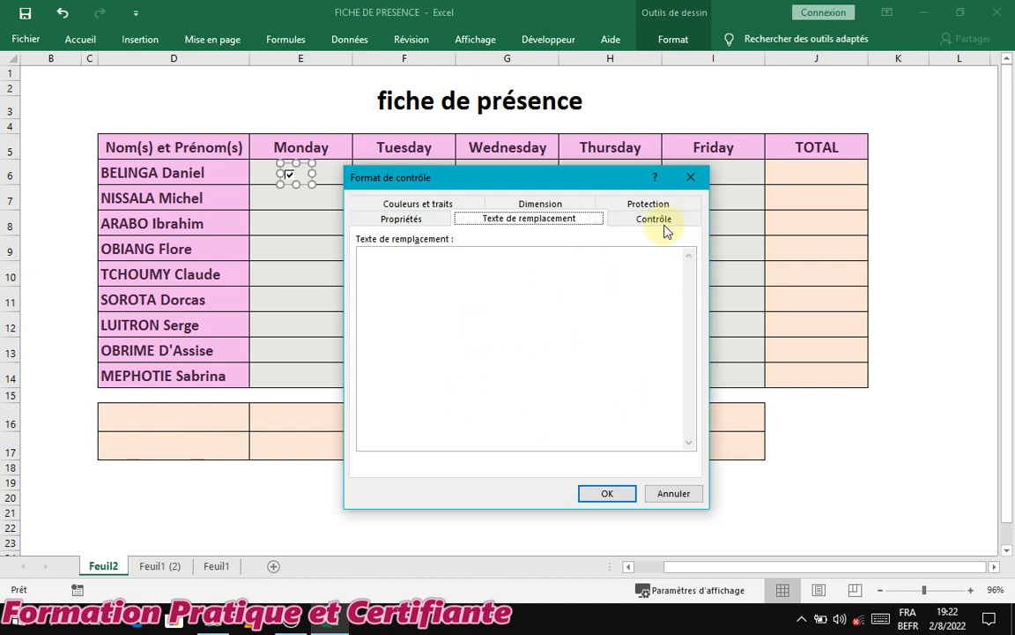
pyautogui.click(636, 206)
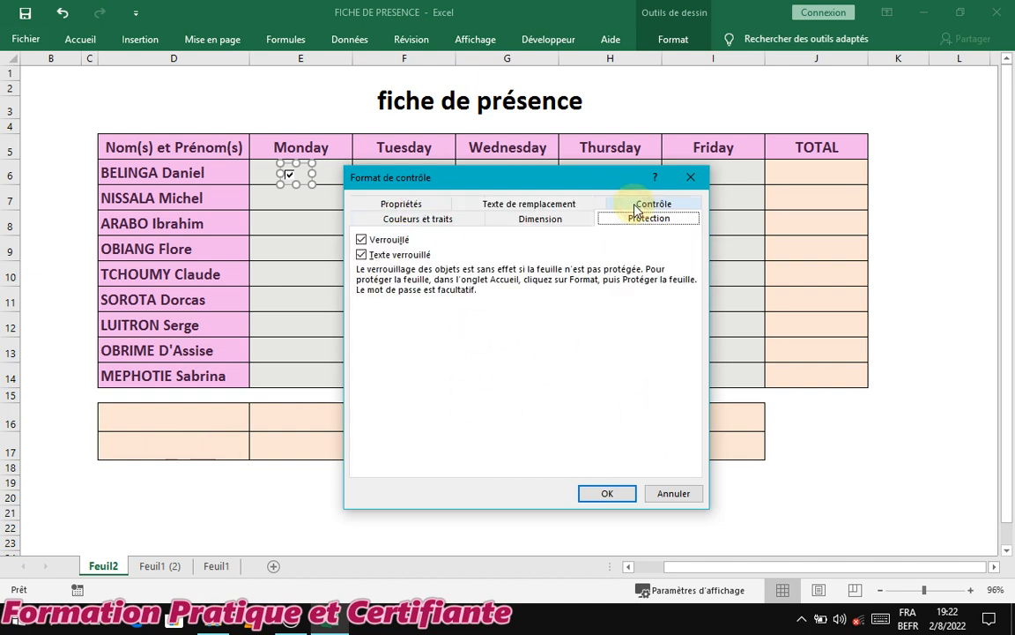
pyautogui.click(524, 202)
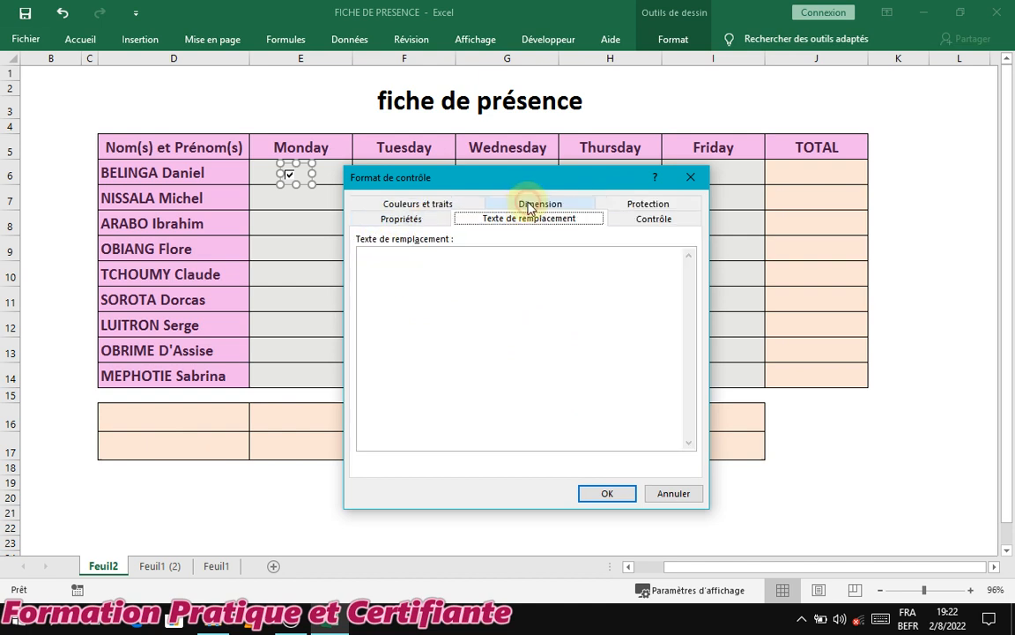
pyautogui.click(404, 208)
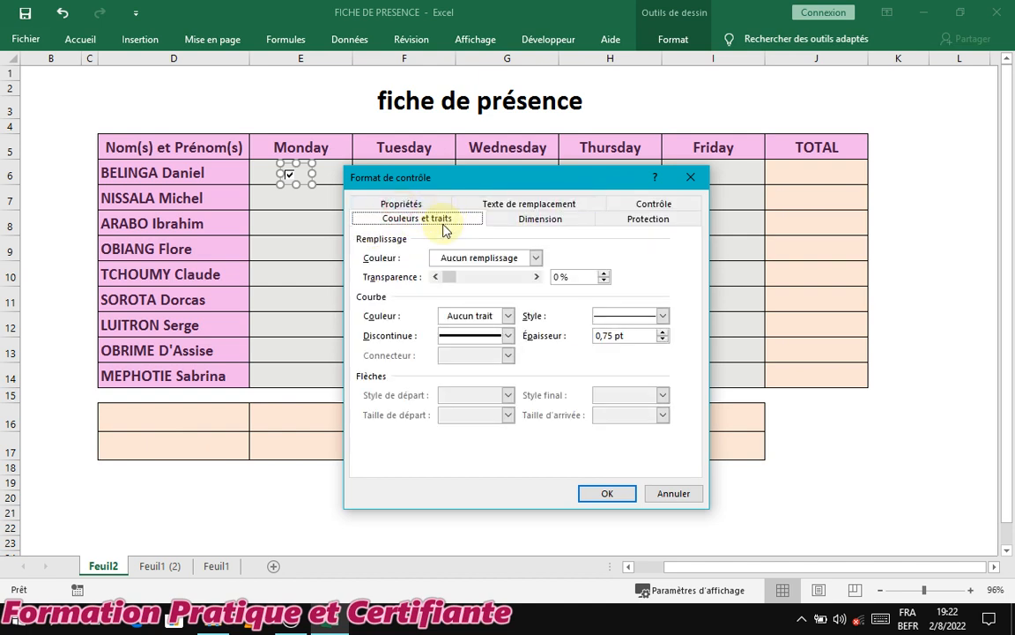
pyautogui.click(648, 222)
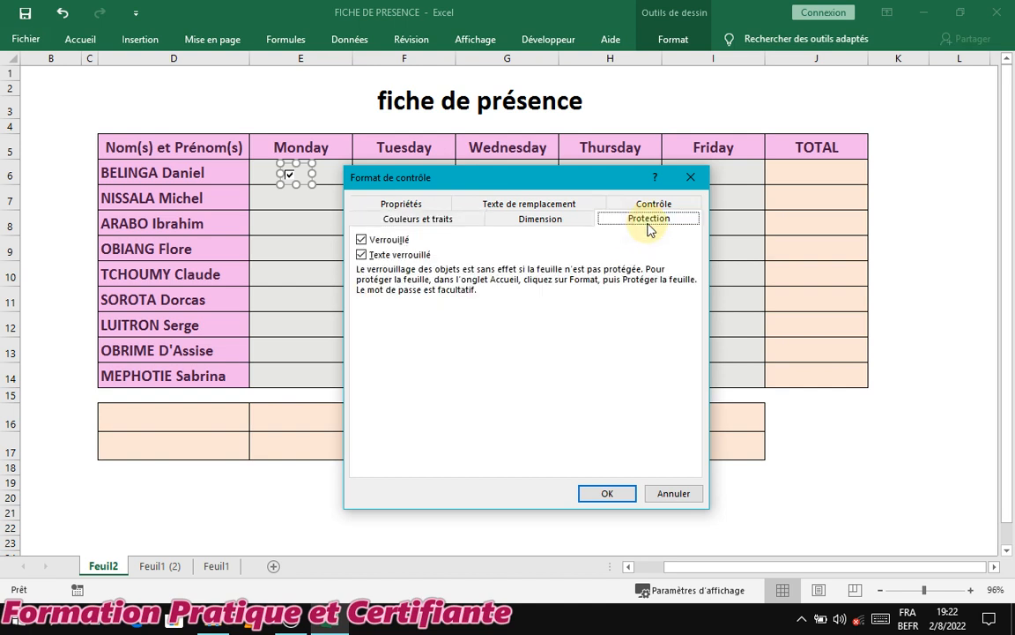
# Set the E6 checkbox's value to Activée, link it to cell $E$6 and enable Ombrage 3D
pyautogui.click(656, 205)
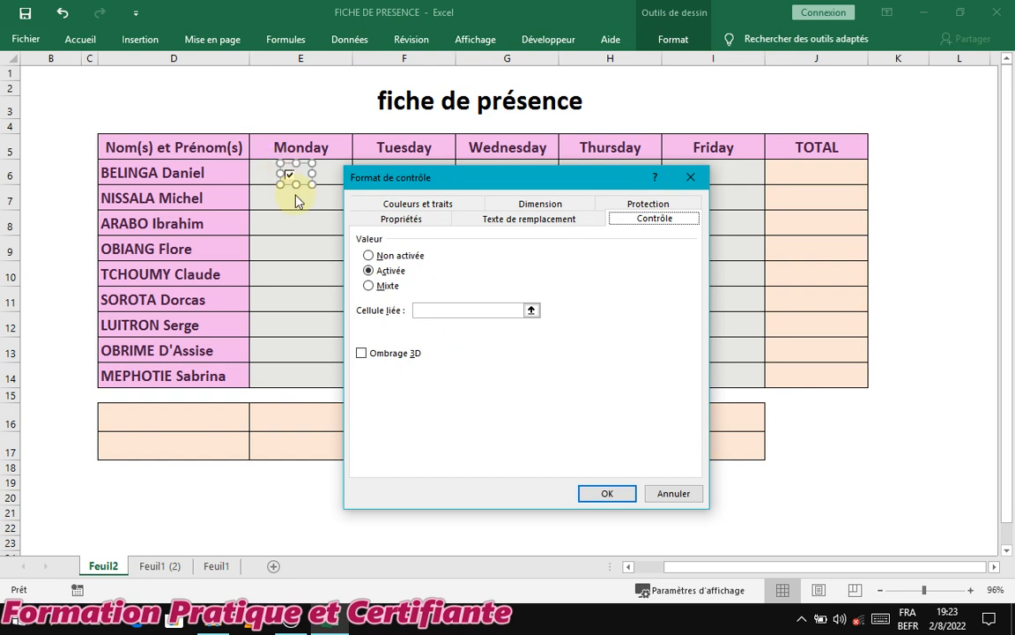
pyautogui.click(377, 257)
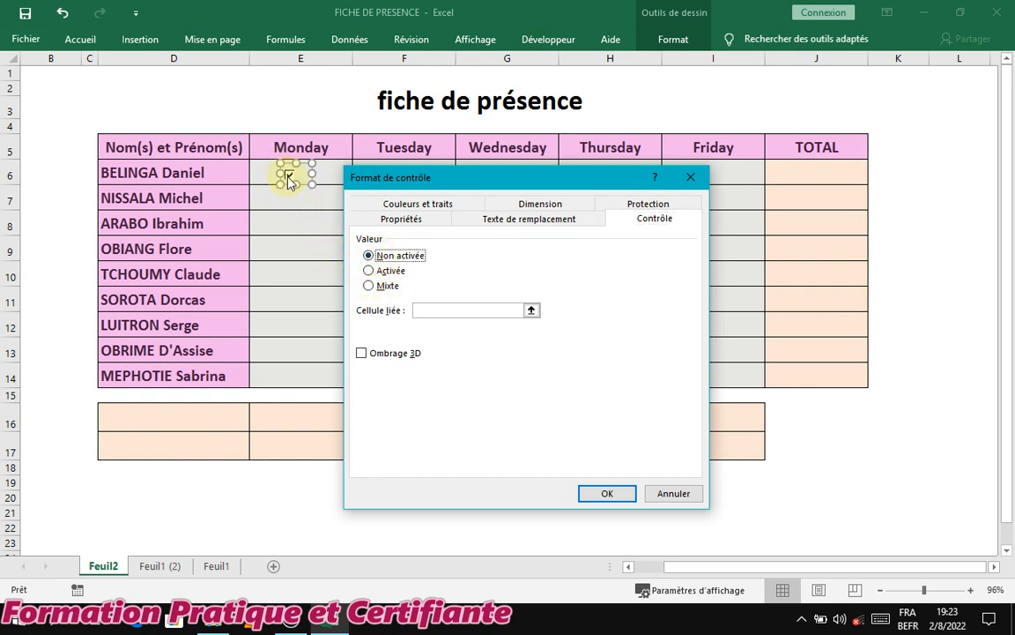
pyautogui.click(391, 275)
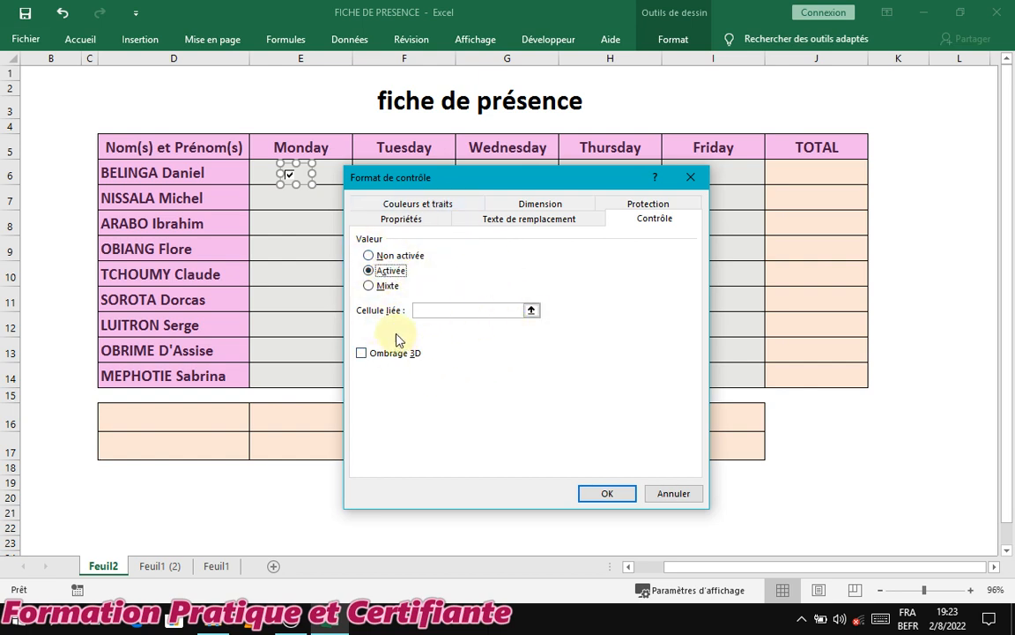
pyautogui.click(440, 311)
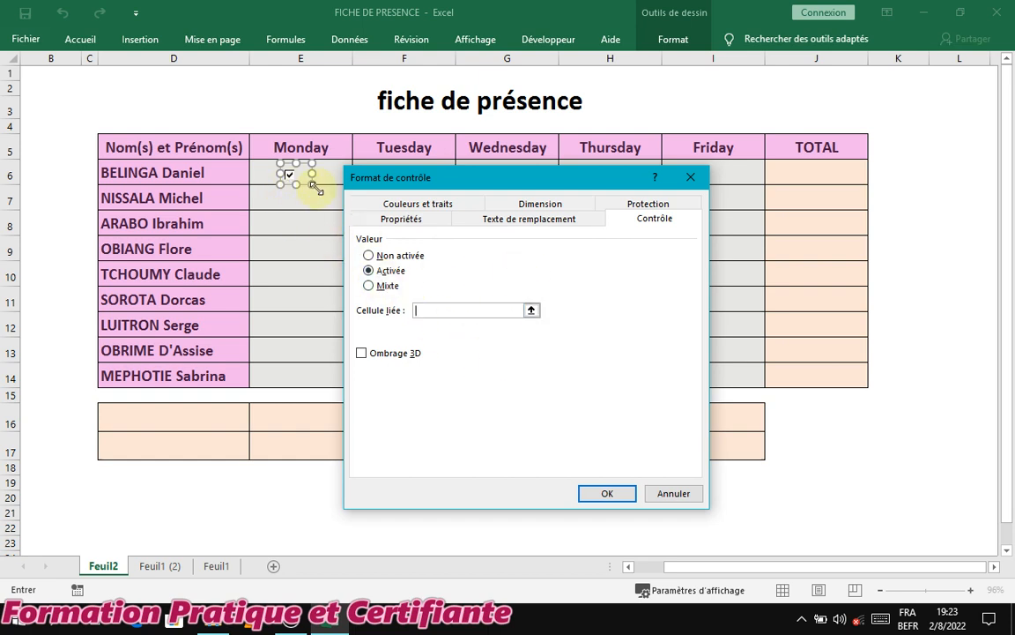
pyautogui.click(362, 354)
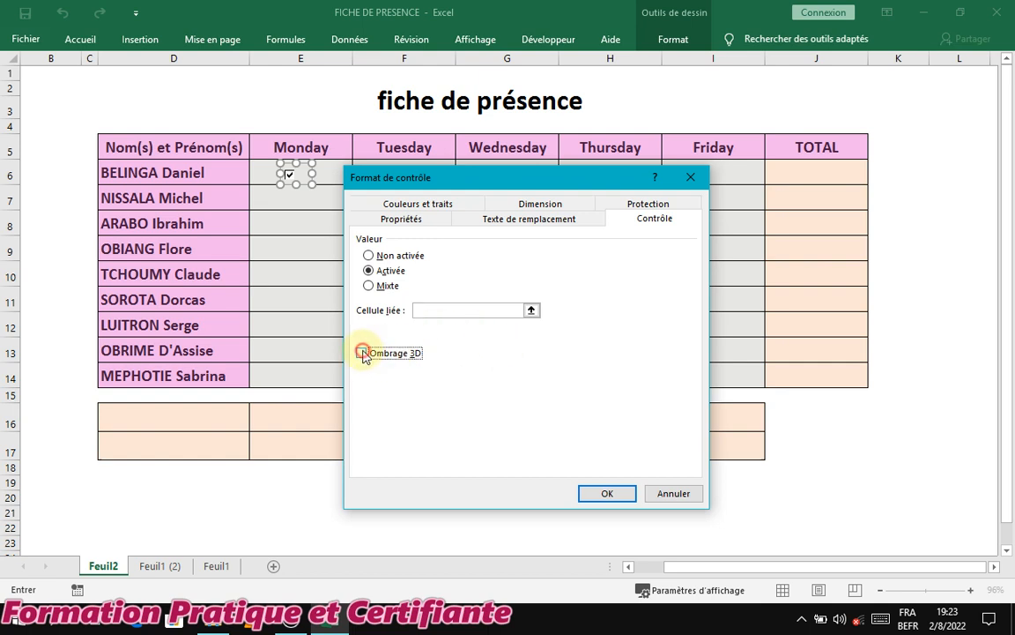
pyautogui.click(463, 312)
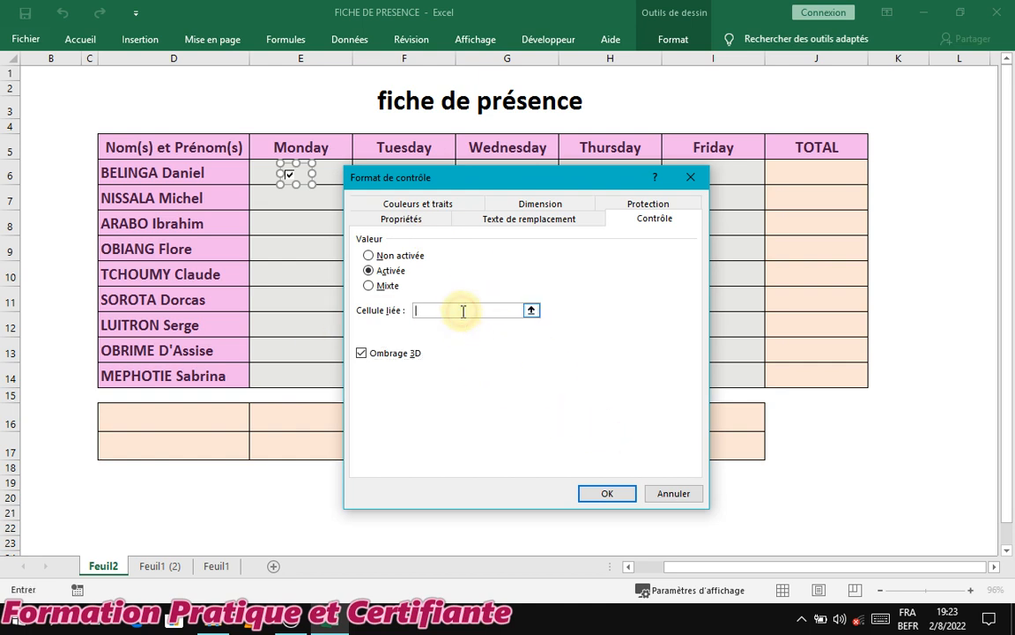
pyautogui.click(325, 177)
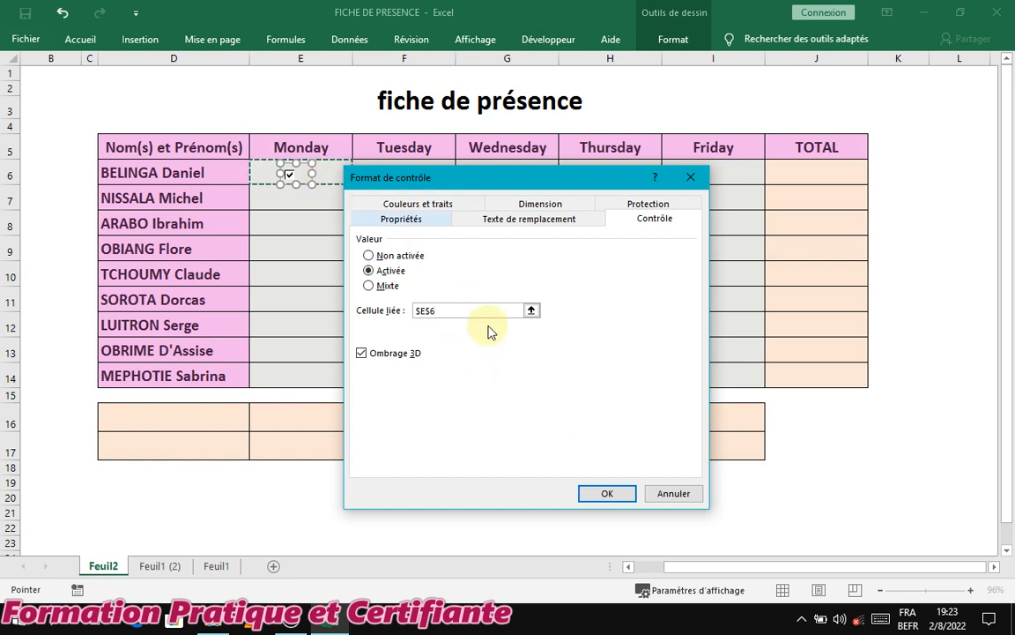
pyautogui.click(600, 490)
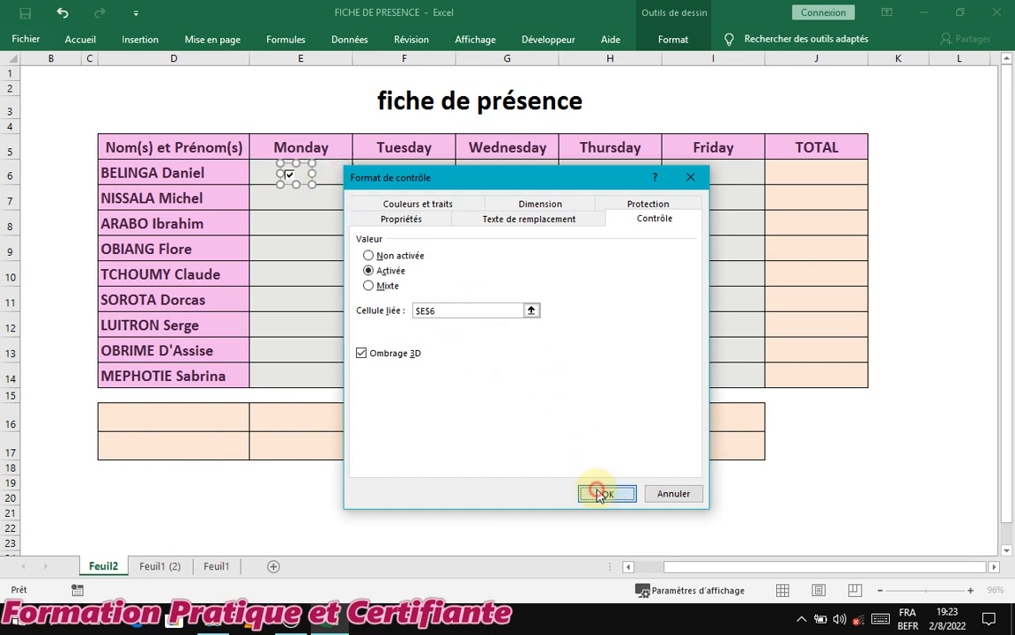
# Change the font colour of the attendance cells E6:I14 to black
pyautogui.click(330, 178)
pyautogui.click(330, 178)
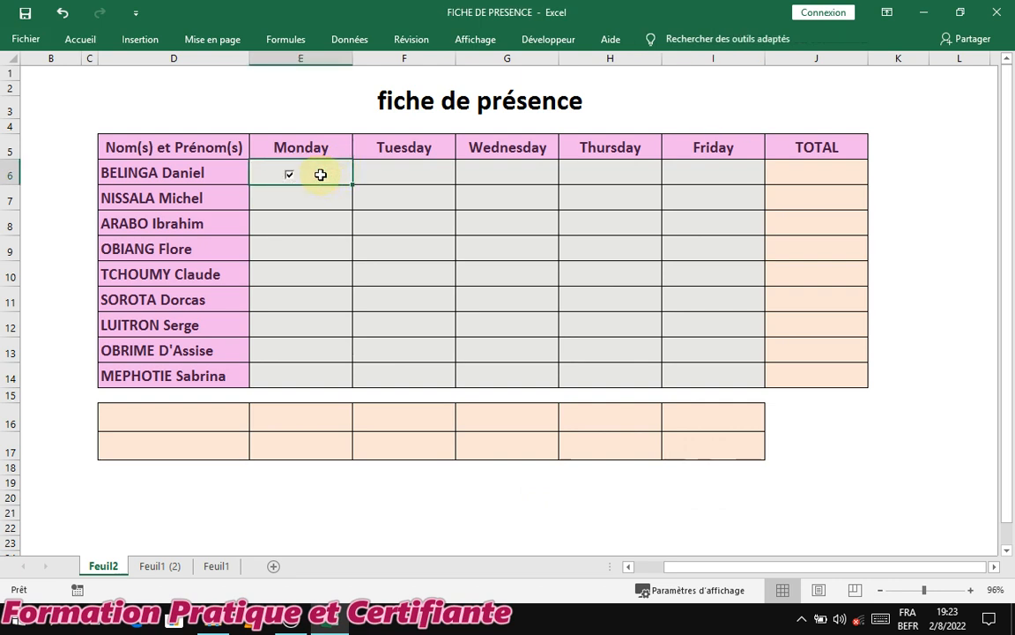
pyautogui.moveTo(318, 174); pyautogui.dragTo(731, 372)
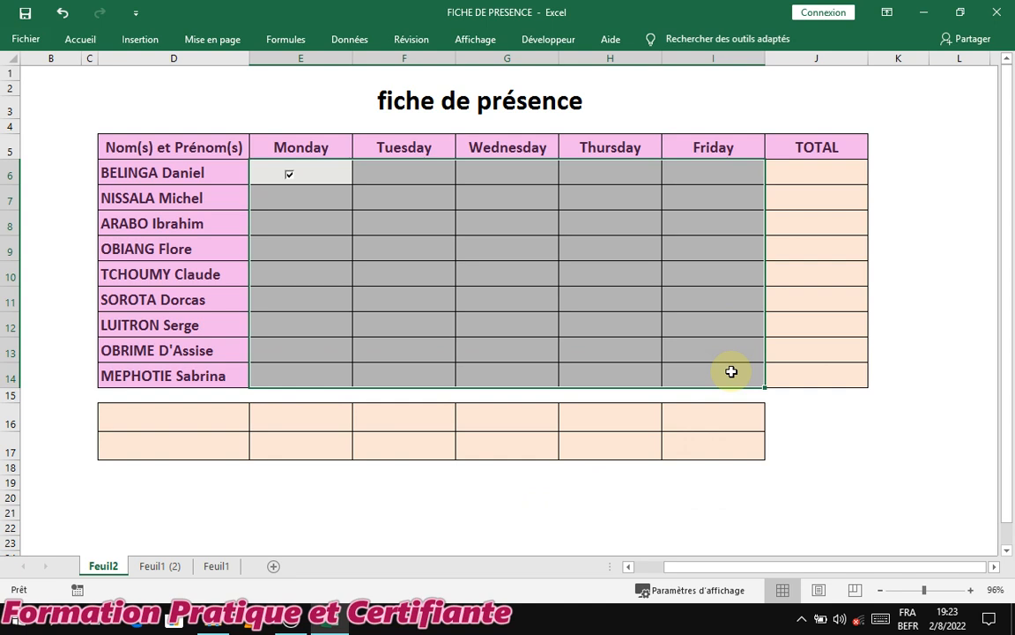
pyautogui.click(83, 40)
pyautogui.click(83, 41)
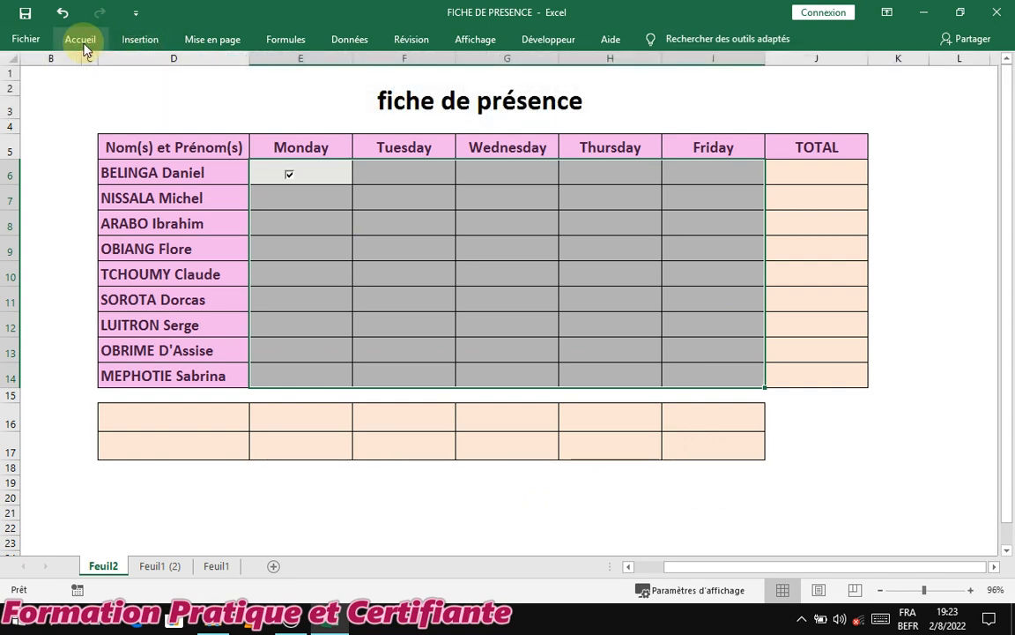
pyautogui.click(84, 44)
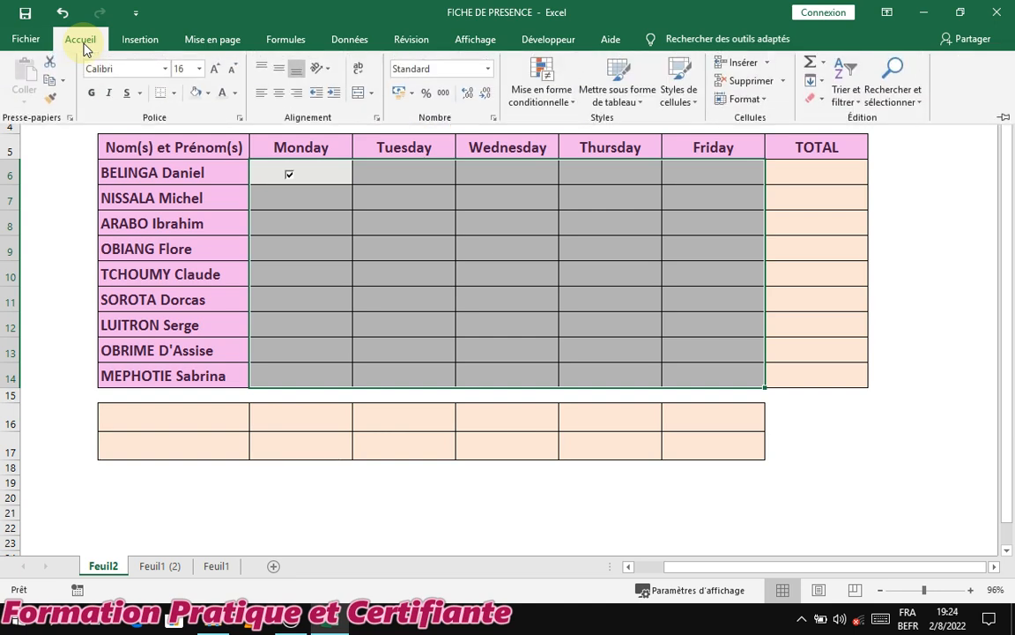
pyautogui.click(234, 93)
pyautogui.click(234, 152)
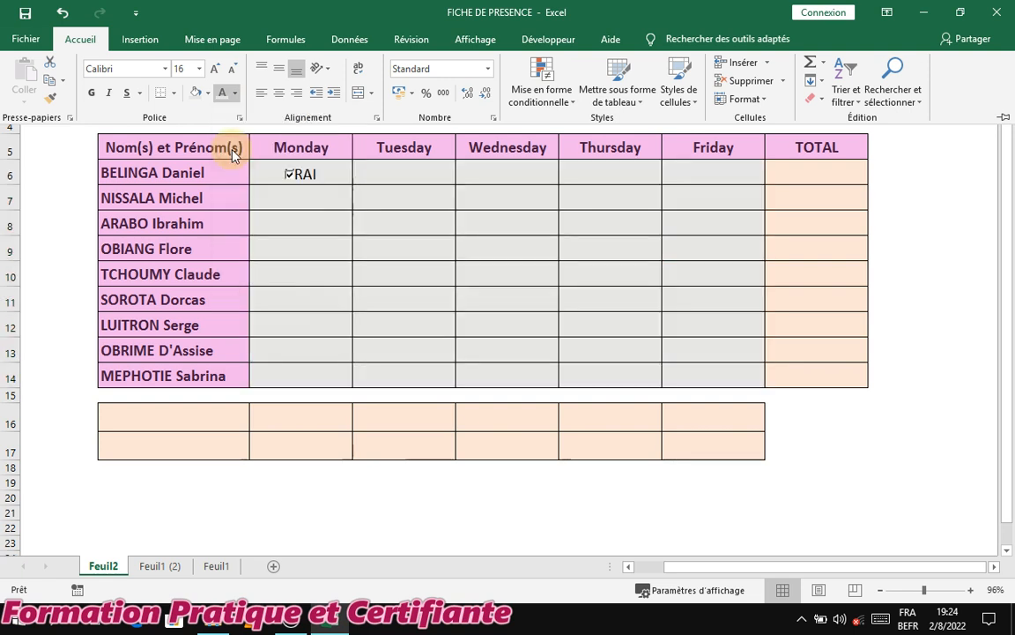
pyautogui.click(388, 208)
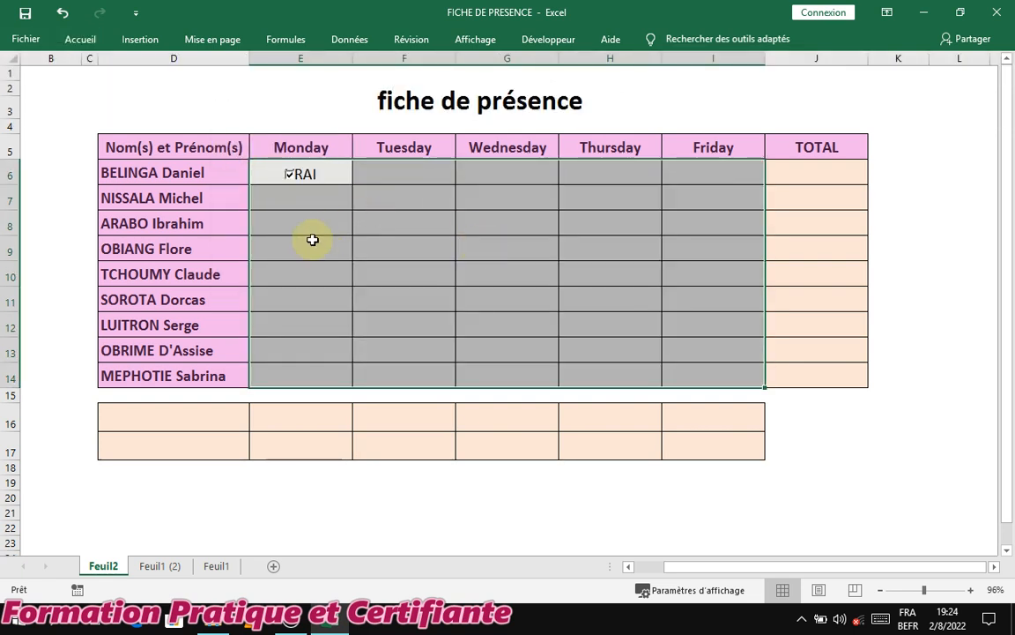
pyautogui.click(335, 195)
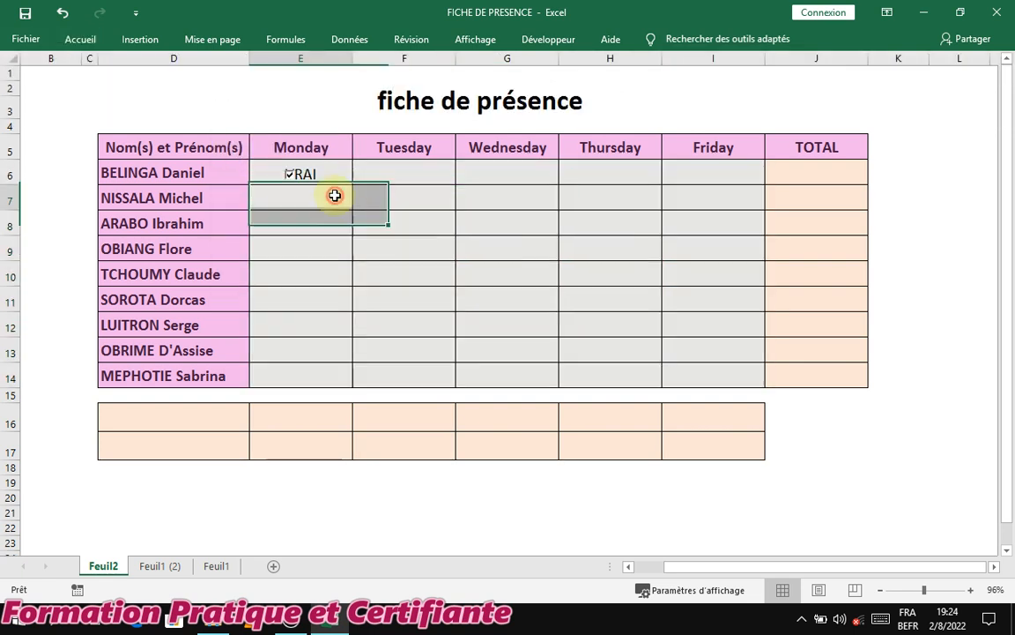
# Toggle the E6 checkbox several times to test its linked cell value, leaving it unticked
pyautogui.click(288, 175)
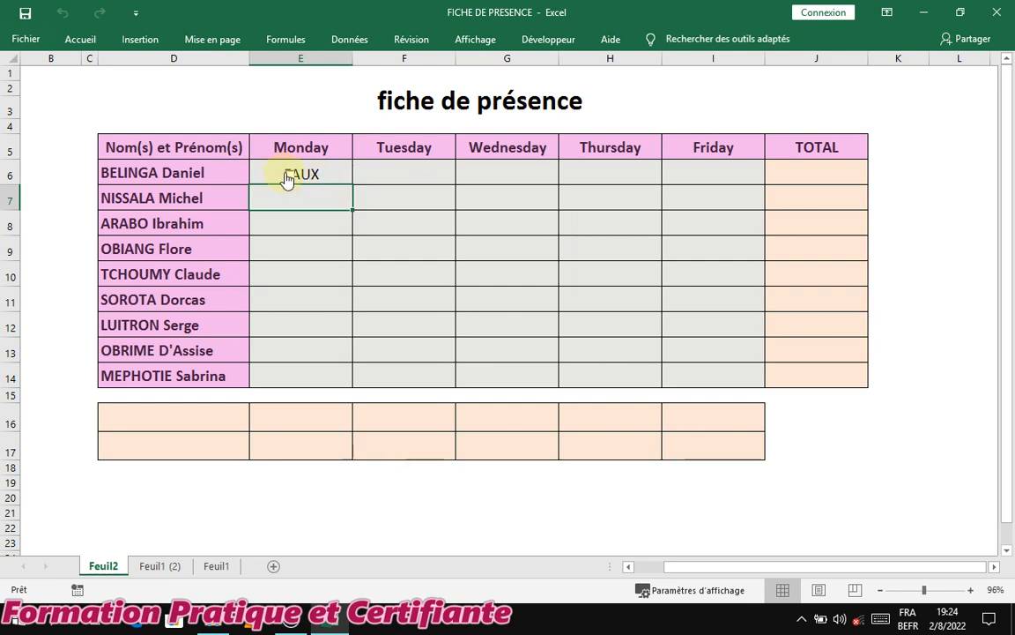
pyautogui.click(286, 176)
pyautogui.click(287, 177)
pyautogui.click(286, 176)
pyautogui.click(286, 177)
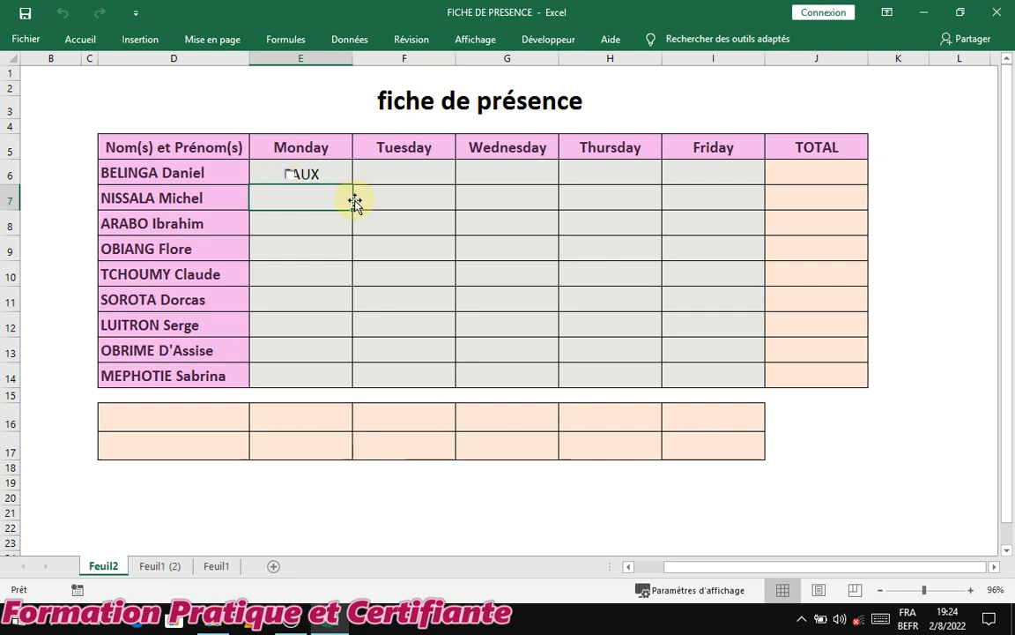
pyautogui.click(294, 184)
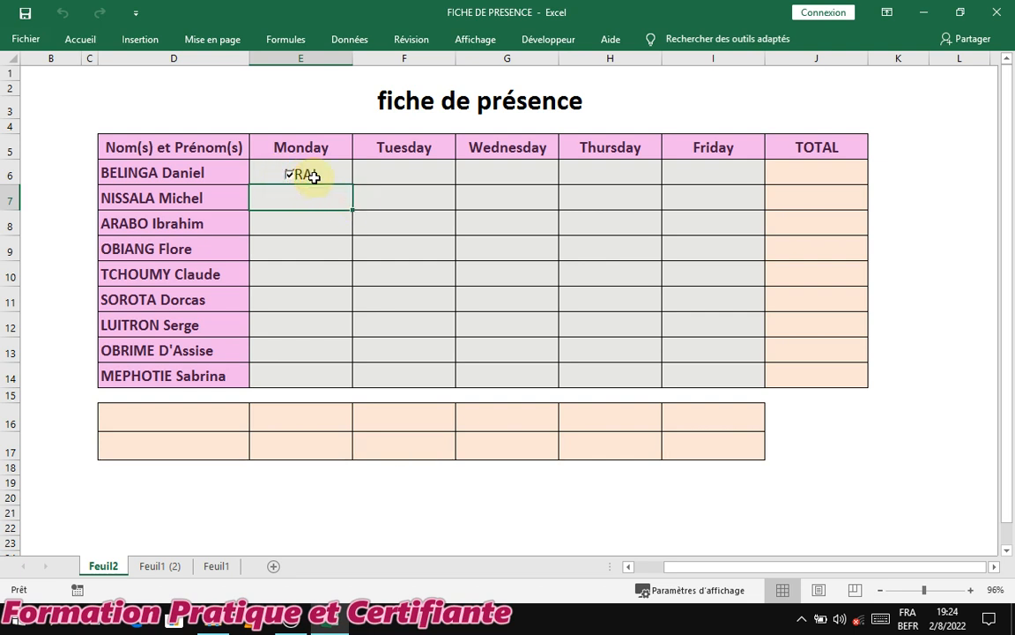
pyautogui.click(323, 173)
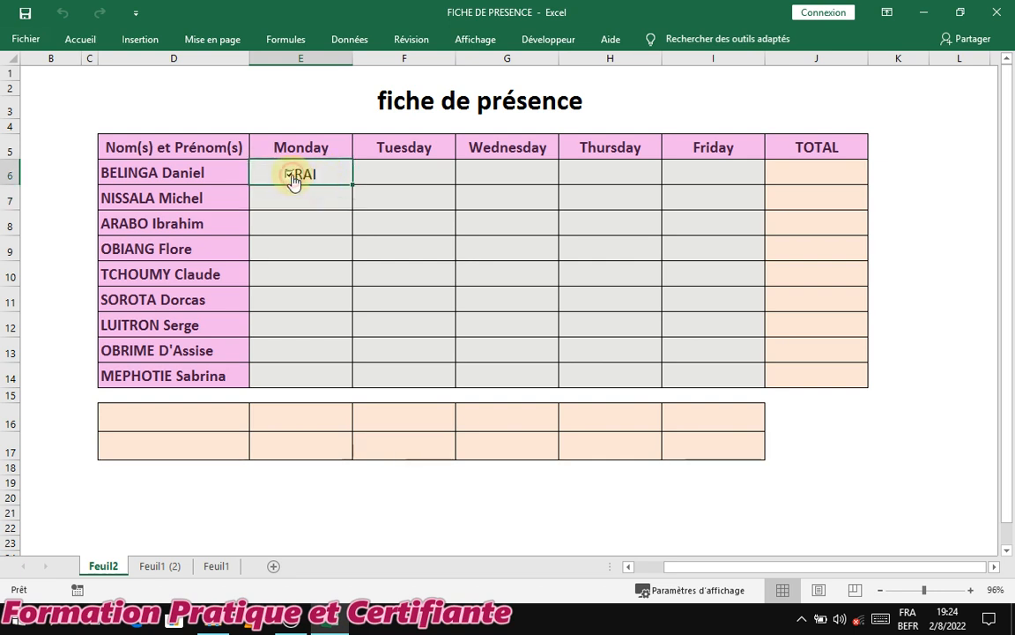
pyautogui.click(293, 179)
pyautogui.click(310, 195)
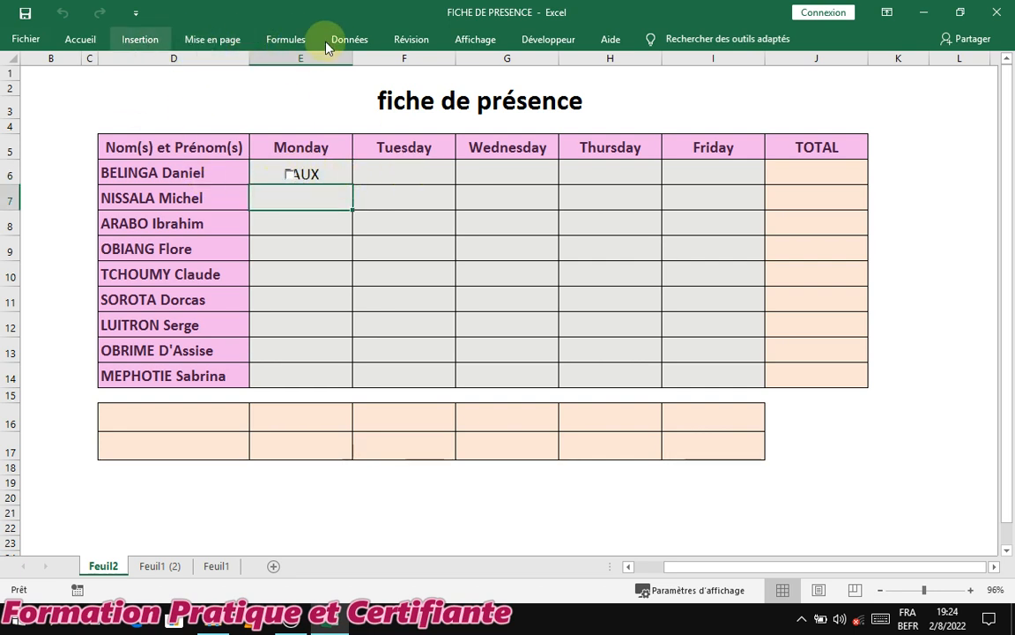
# Insert a form-control checkbox in cell E7 and delete its caption text
pyautogui.click(529, 44)
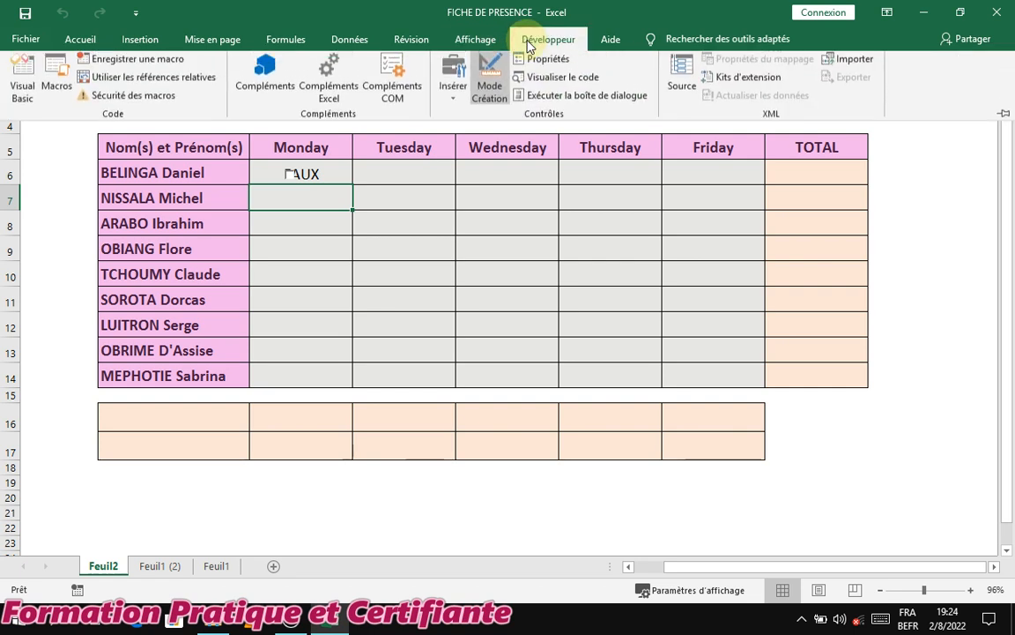
pyautogui.click(453, 88)
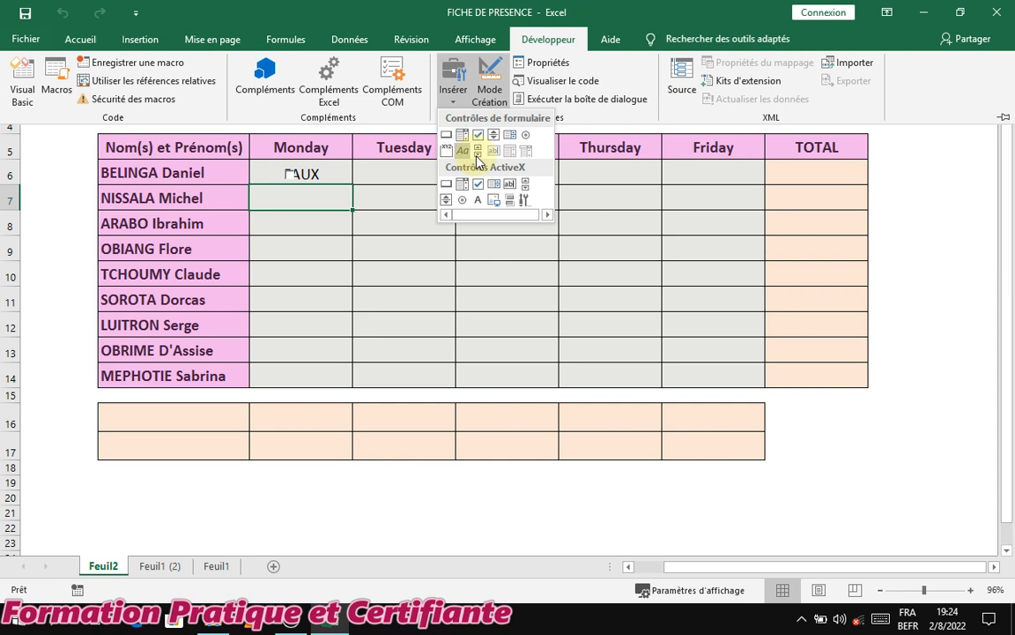
pyautogui.click(477, 135)
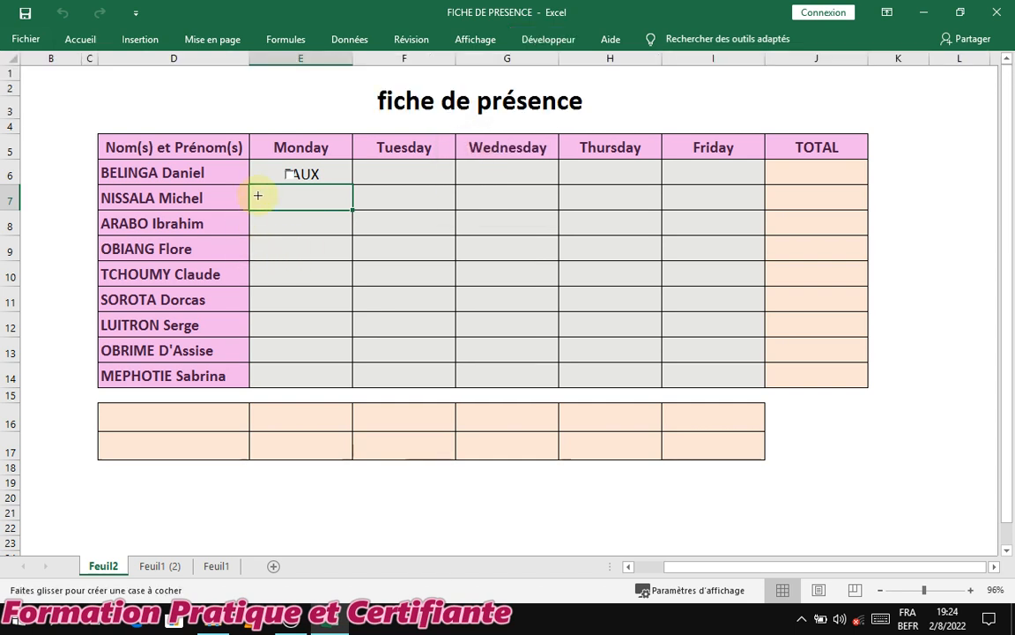
pyautogui.moveTo(284, 190); pyautogui.dragTo(291, 199)
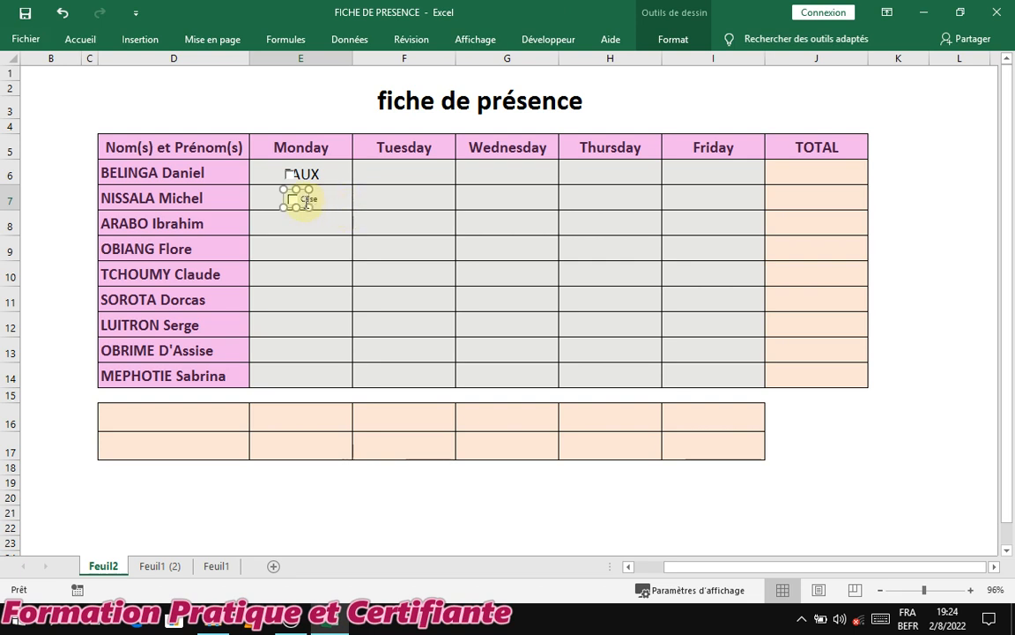
pyautogui.click(304, 196)
pyautogui.press('Delete')
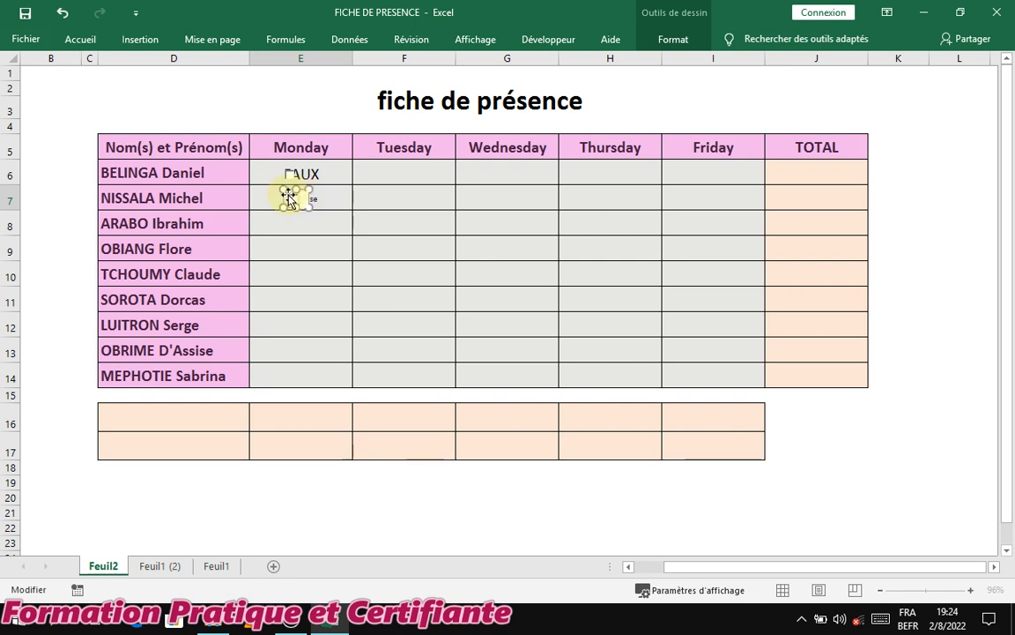
# Set the E7 checkbox's value to Activée, enable Ombrage 3D and link it to cell $E$7
pyautogui.rightClick(289, 195)
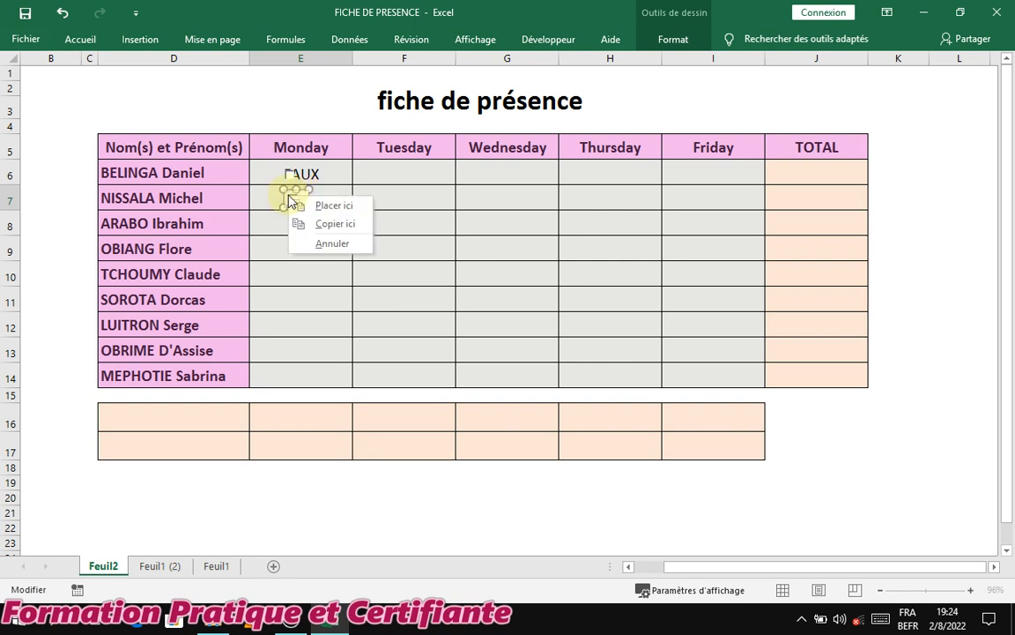
pyautogui.press('Escape')
pyautogui.rightClick(288, 198)
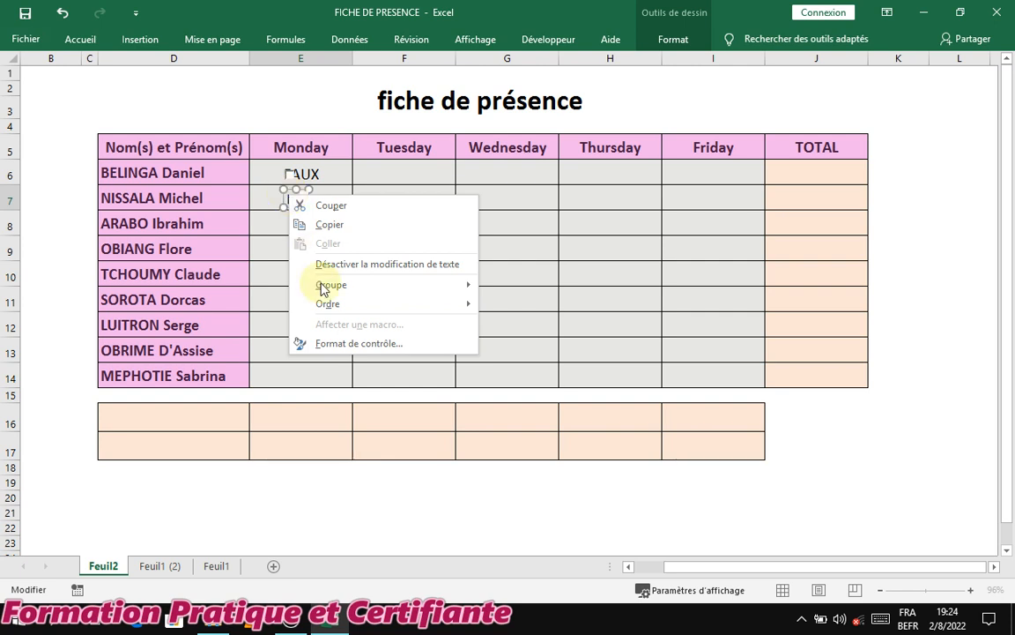
pyautogui.click(365, 345)
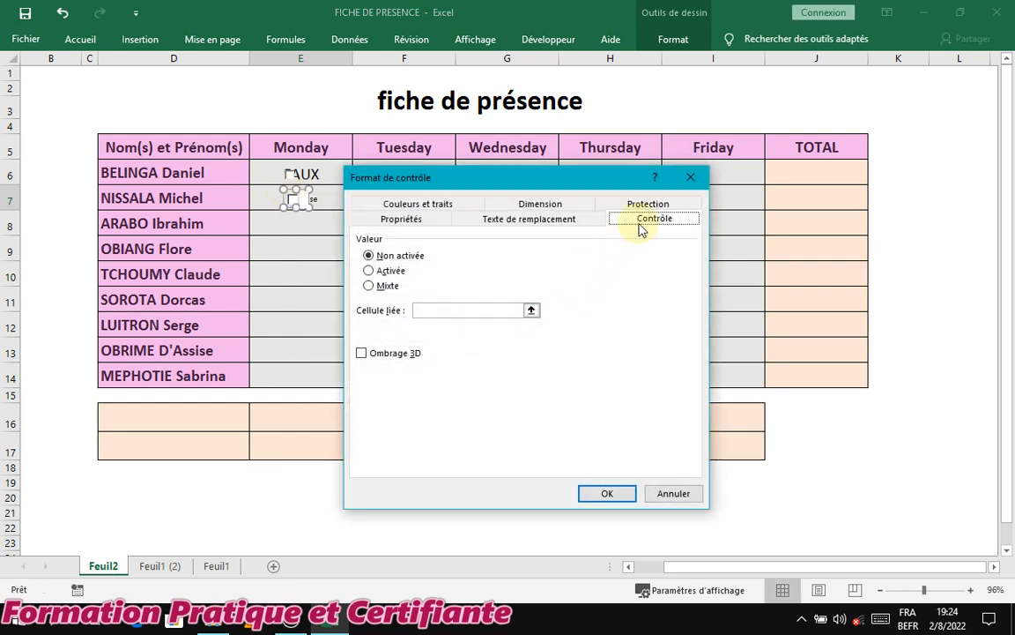
pyautogui.click(389, 271)
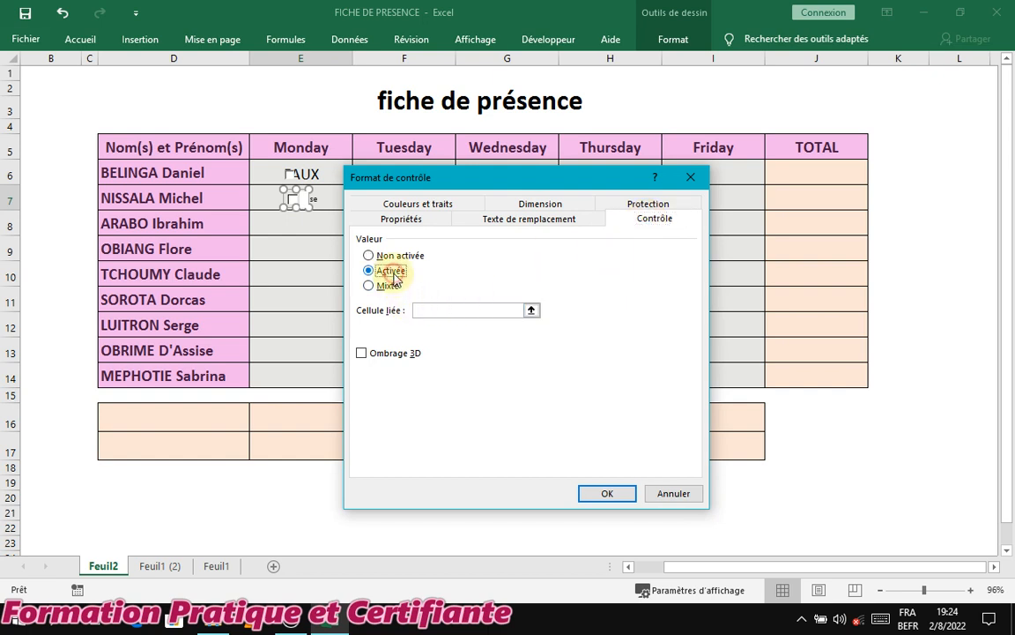
pyautogui.click(382, 357)
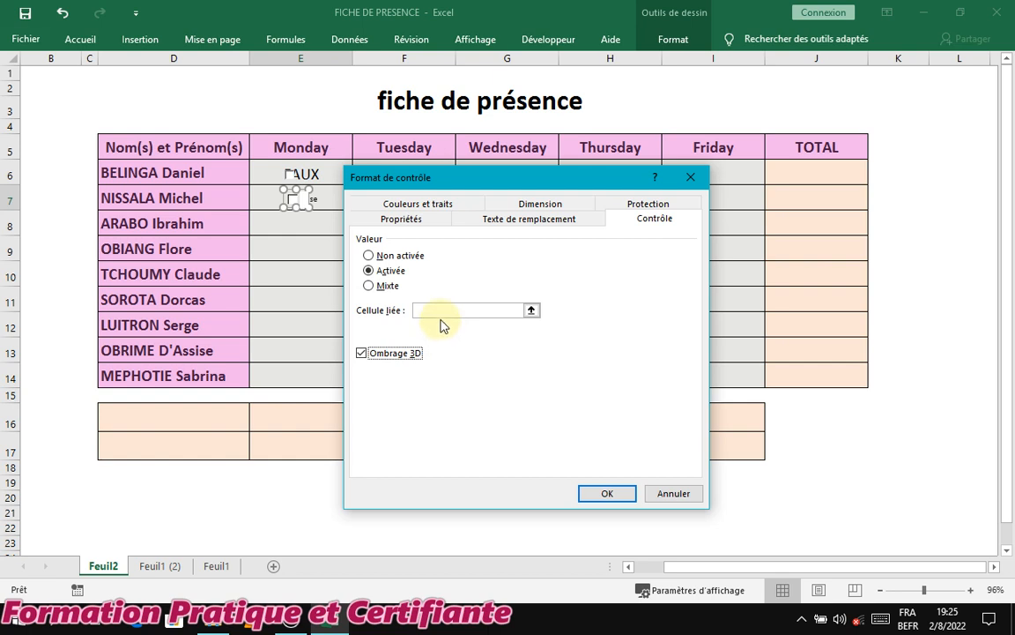
pyautogui.click(270, 198)
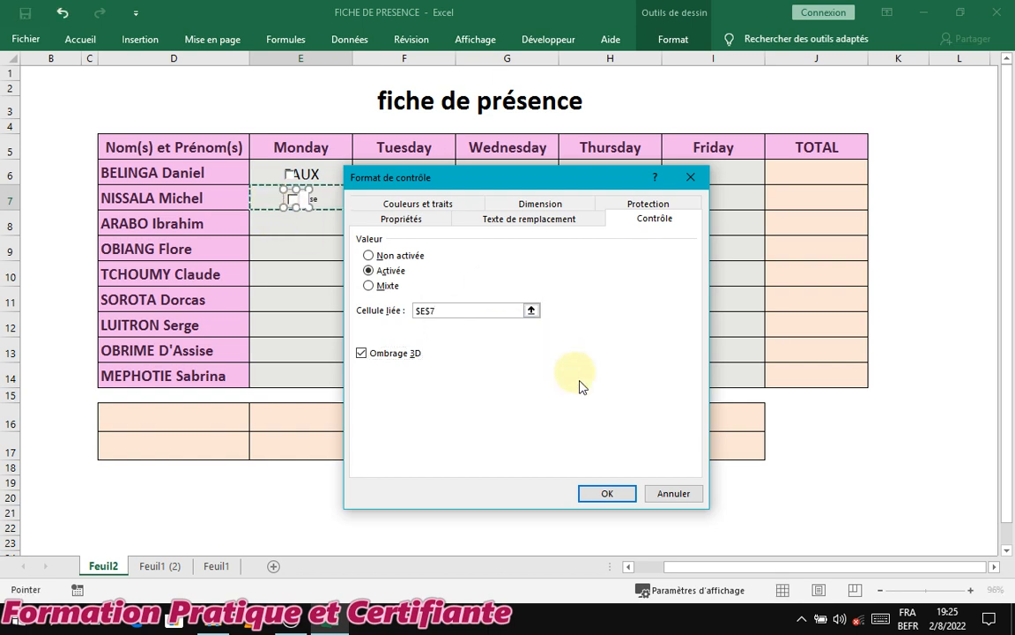
pyautogui.click(605, 494)
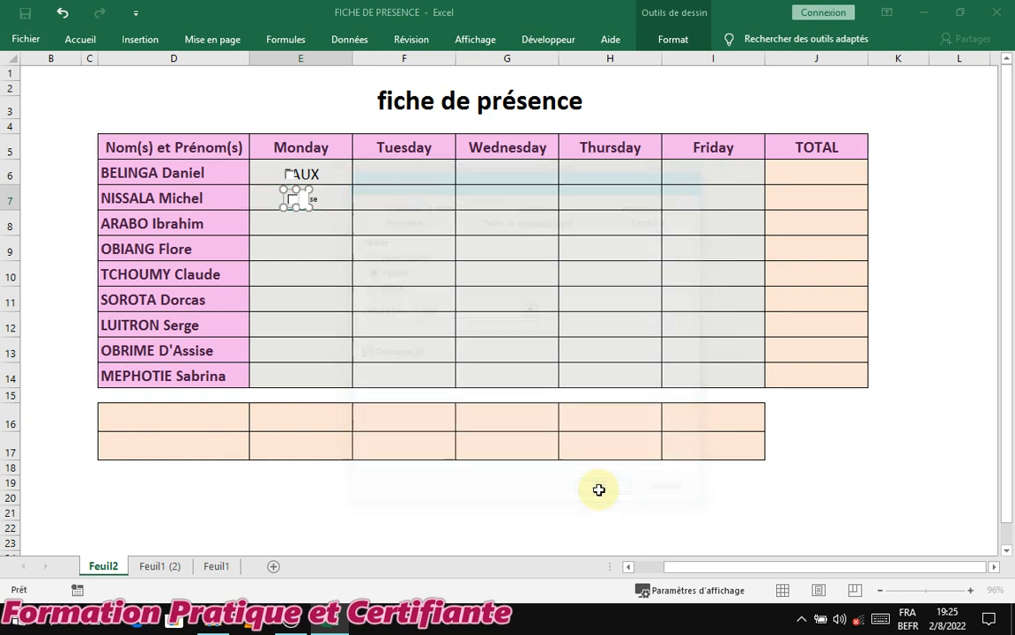
pyautogui.click(313, 231)
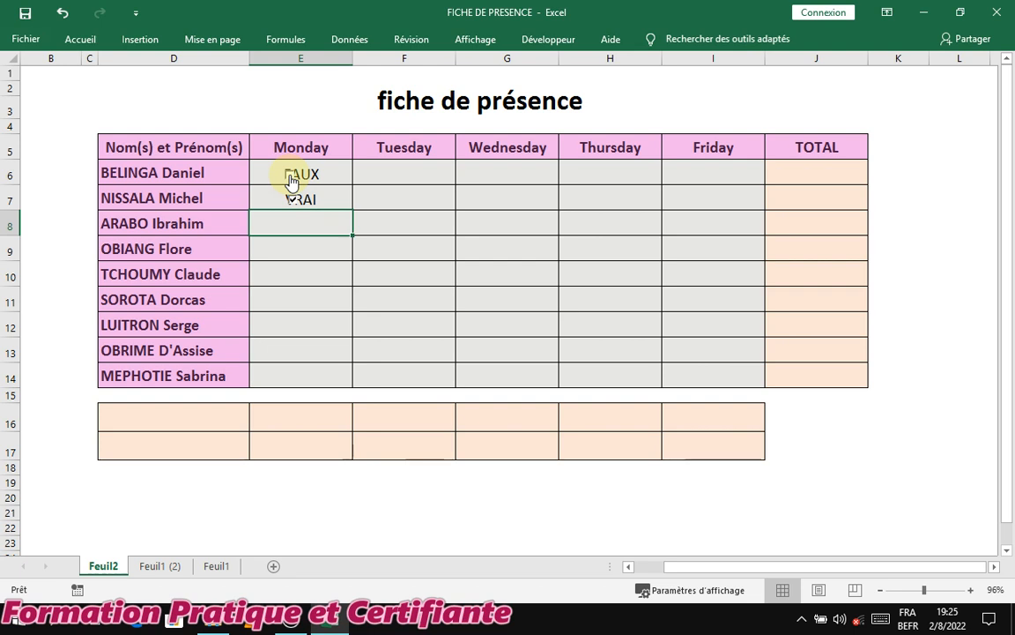
pyautogui.rightClick(292, 179)
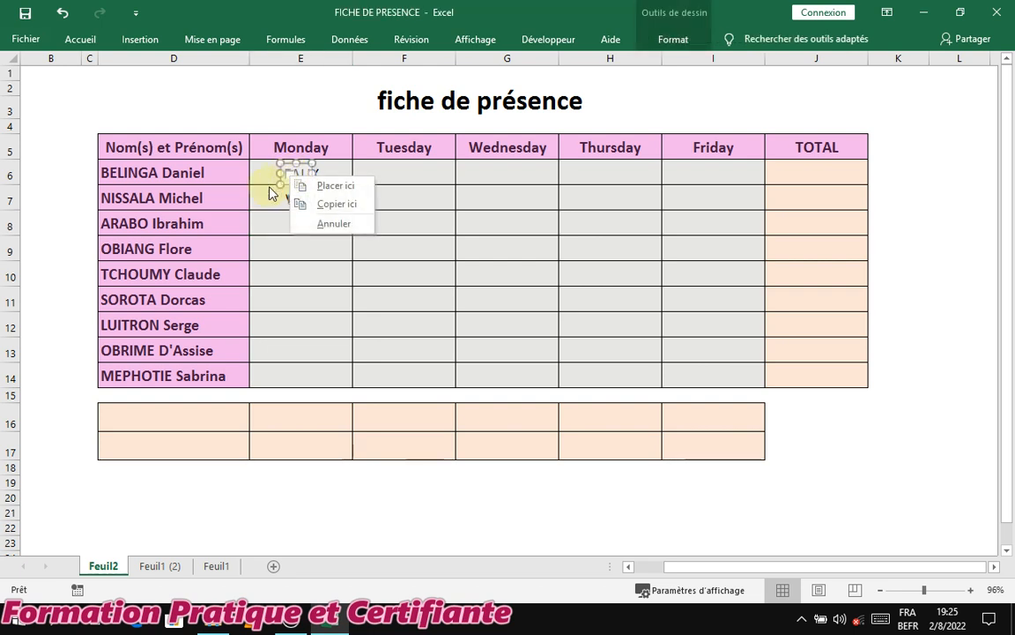
pyautogui.click(274, 194)
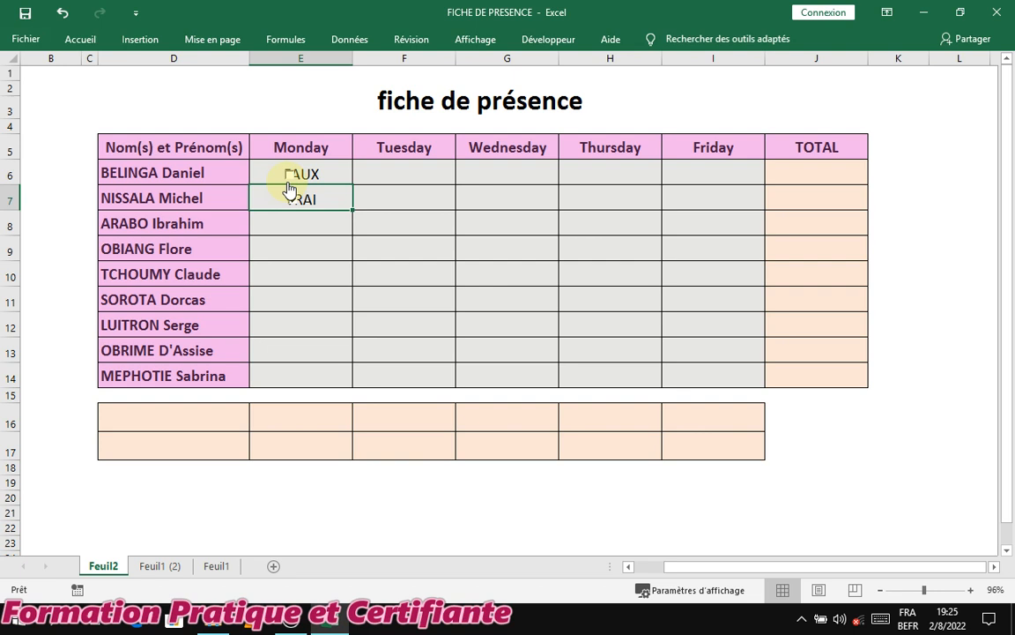
# Tick the E6 checkbox, select the E6 and E7 checkboxes together and duplicate the pair down the Monday column through E13
pyautogui.click(290, 177)
pyautogui.keyDown('ctrl'); pyautogui.click(290, 176); pyautogui.keyUp('ctrl')
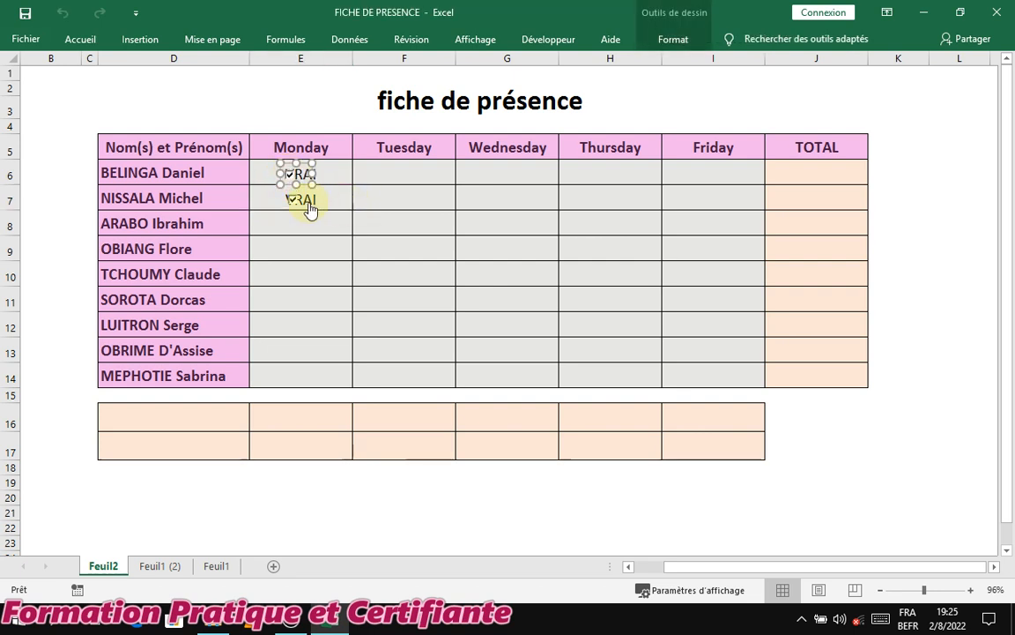
pyautogui.moveTo(290, 201); pyautogui.dragTo(292, 201)
pyautogui.moveTo(304, 218); pyautogui.dragTo(305, 267)
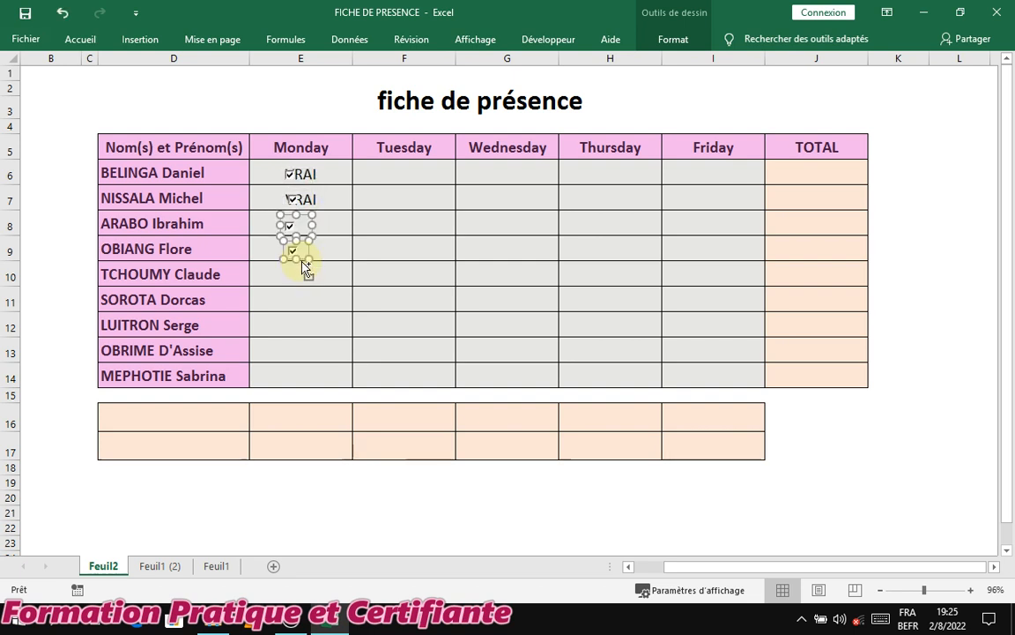
pyautogui.moveTo(304, 267); pyautogui.dragTo(299, 368)
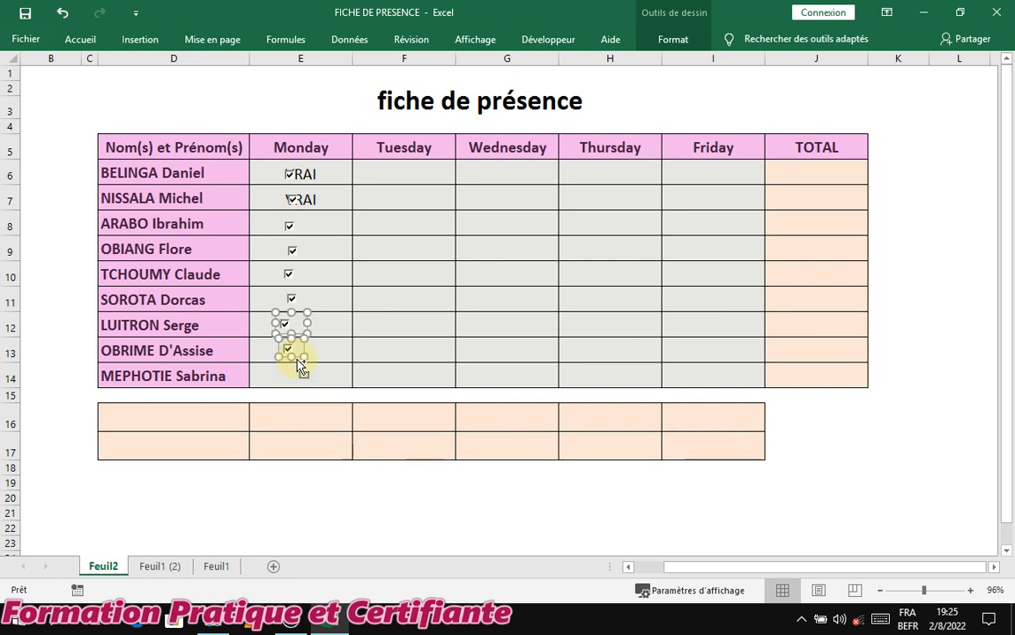
# Select all eight Monday checkboxes from E6 to E13 and align them to their common centre
pyautogui.keyDown('ctrl'); pyautogui.click(292, 179); pyautogui.keyUp('ctrl')
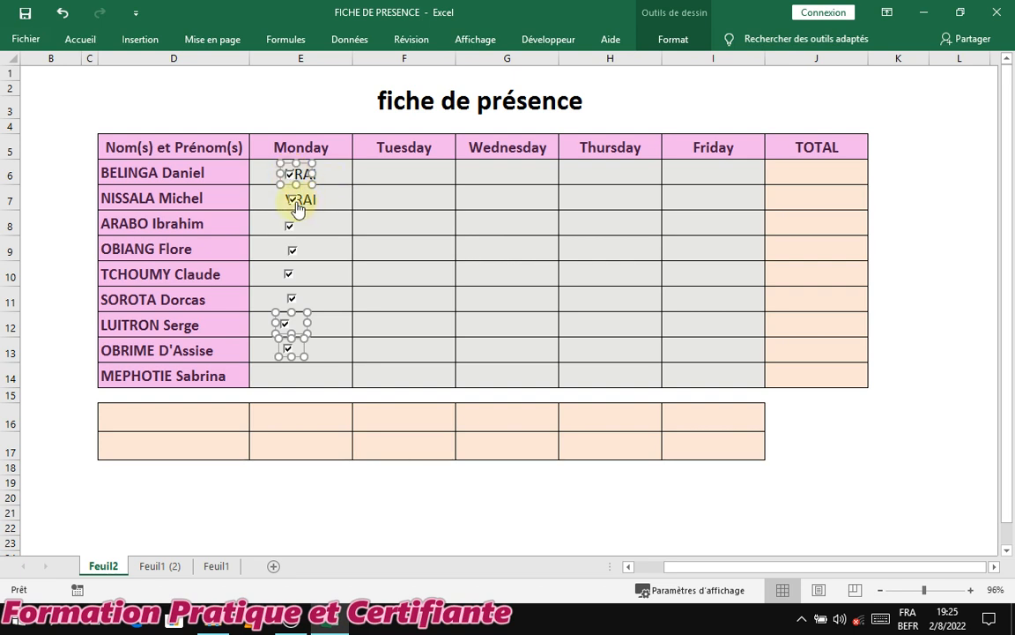
pyautogui.keyDown('ctrl'); pyautogui.click(296, 201); pyautogui.keyUp('ctrl')
pyautogui.keyDown('ctrl'); pyautogui.click(290, 226); pyautogui.keyUp('ctrl')
pyautogui.keyDown('ctrl'); pyautogui.click(292, 253); pyautogui.keyUp('ctrl')
pyautogui.keyDown('ctrl'); pyautogui.click(285, 279); pyautogui.keyUp('ctrl')
pyautogui.keyDown('ctrl'); pyautogui.click(293, 299); pyautogui.keyUp('ctrl')
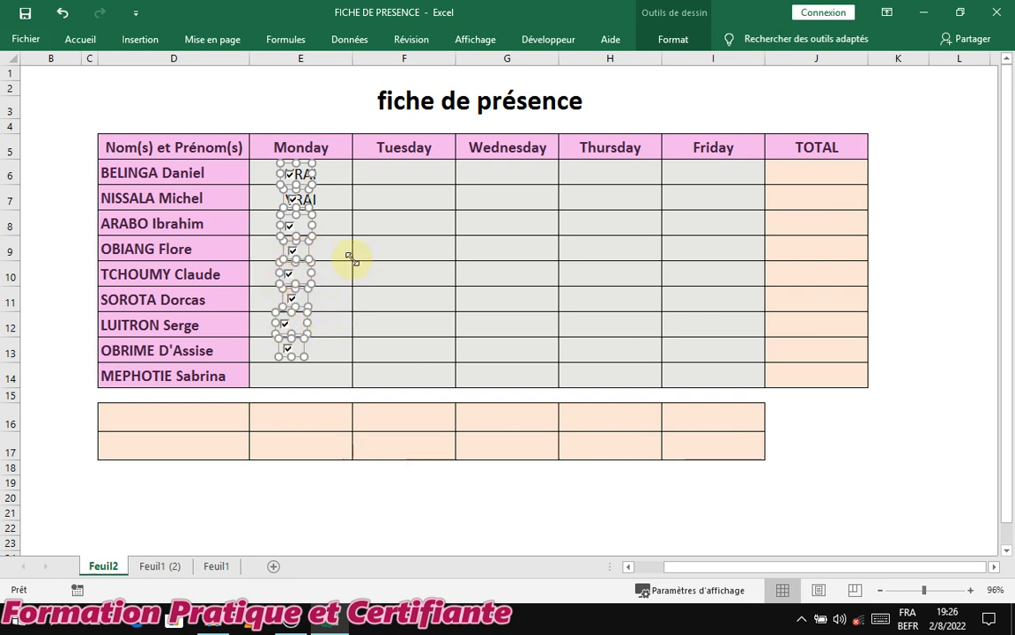
pyautogui.click(679, 51)
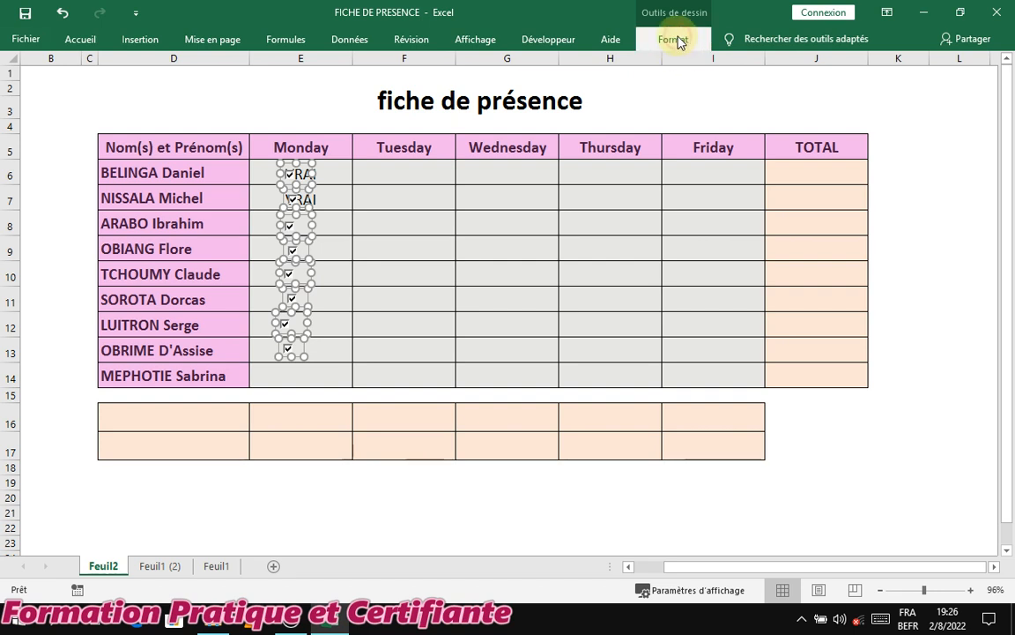
pyautogui.click(678, 37)
pyautogui.click(679, 40)
pyautogui.click(678, 41)
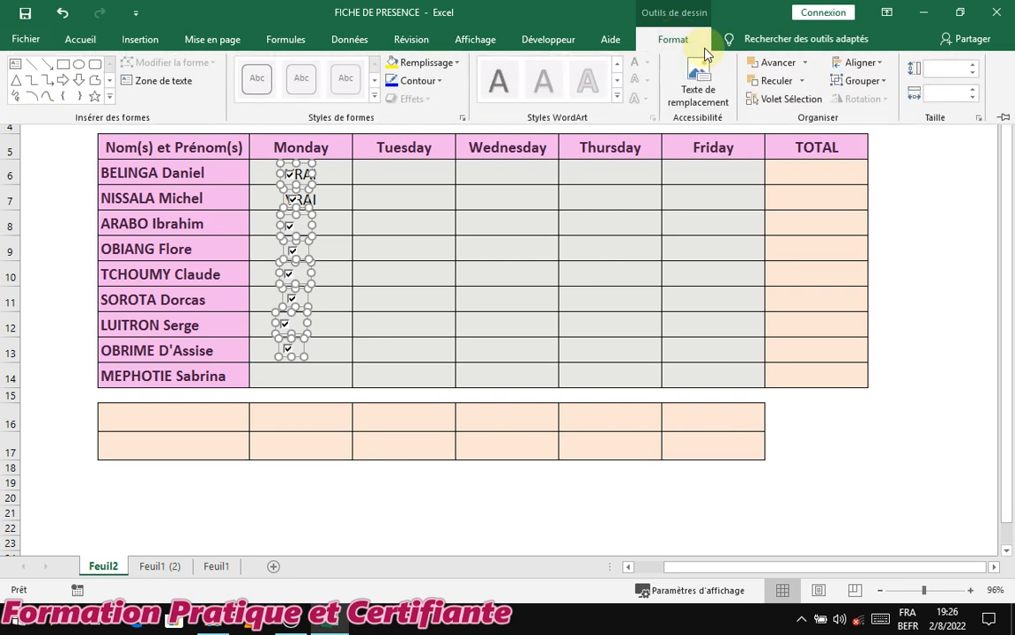
pyautogui.click(869, 64)
pyautogui.click(890, 102)
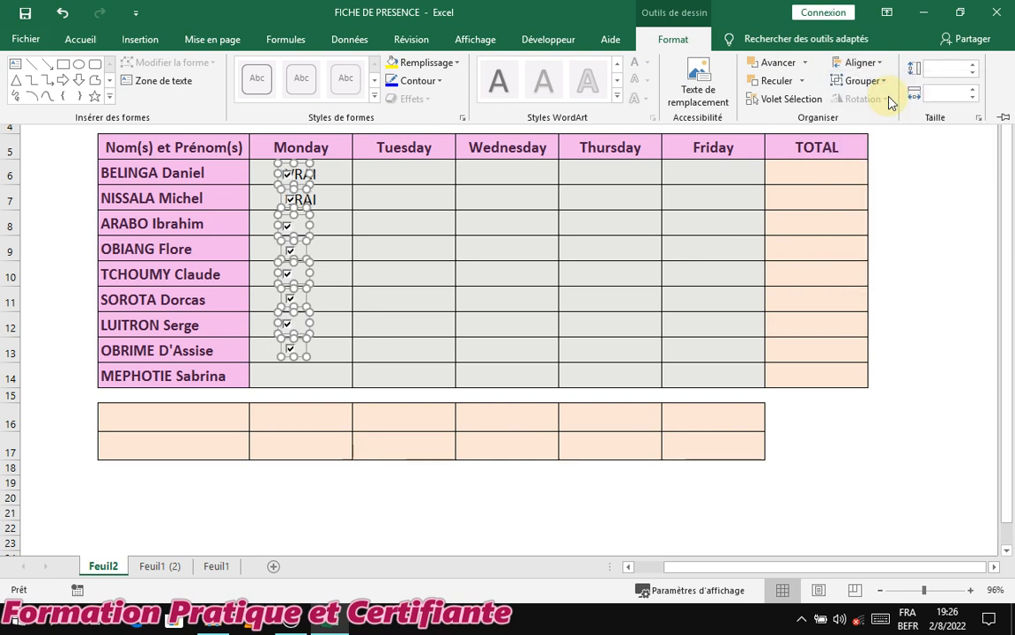
# Distribute the eight selected Monday checkboxes vertically, leaving cell F8 selected
pyautogui.click(880, 63)
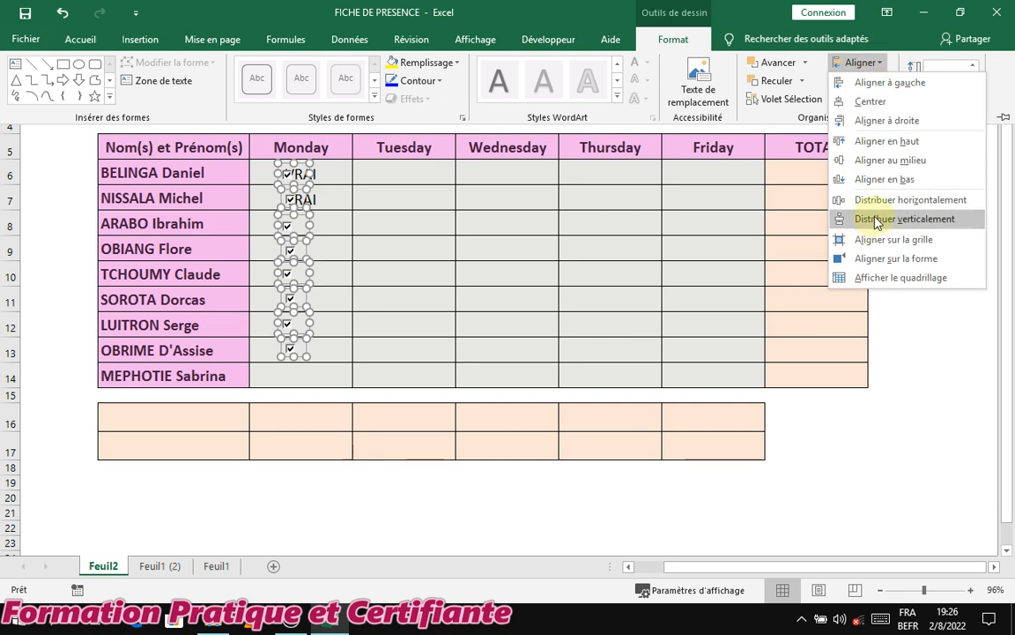
pyautogui.click(878, 220)
pyautogui.click(375, 220)
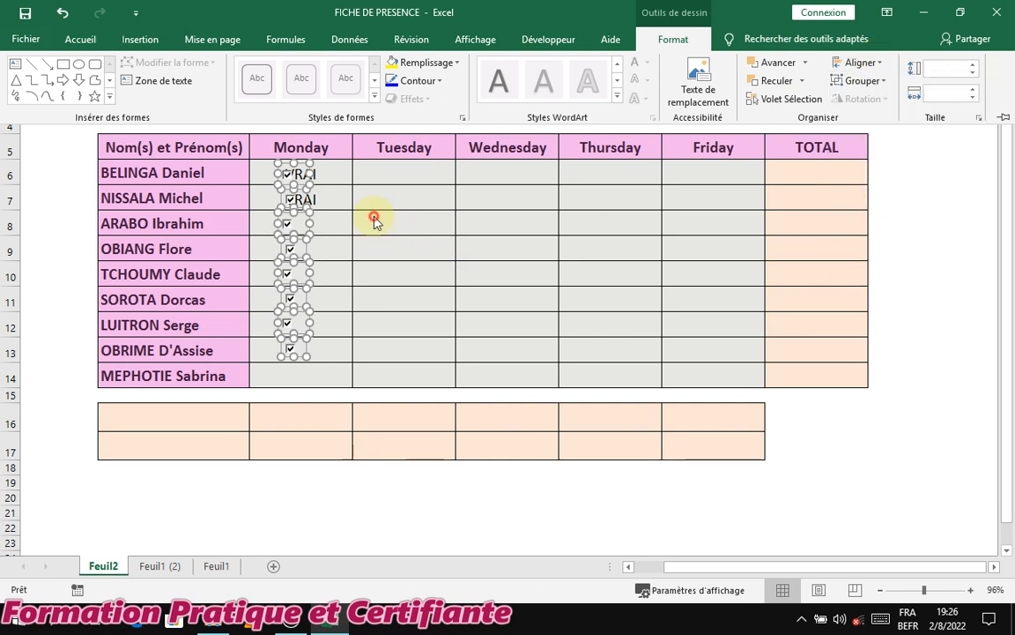
pyautogui.click(376, 222)
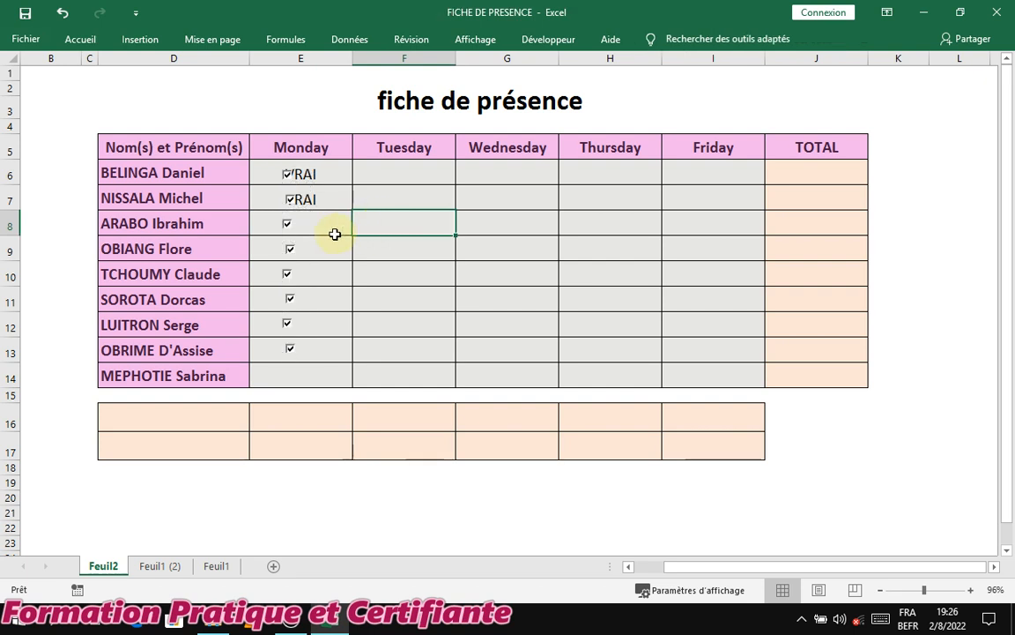
# Select the E8 checkbox and adjust its frame so its tick box lines up with the one in E7
pyautogui.click(289, 226)
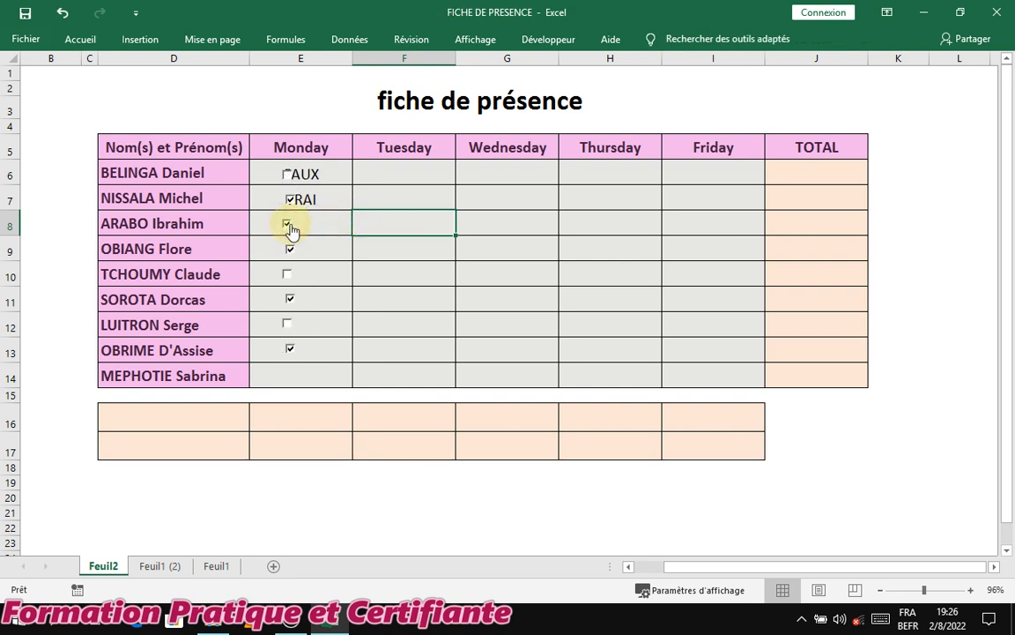
pyautogui.keyDown('ctrl'); pyautogui.click(290, 225); pyautogui.keyUp('ctrl')
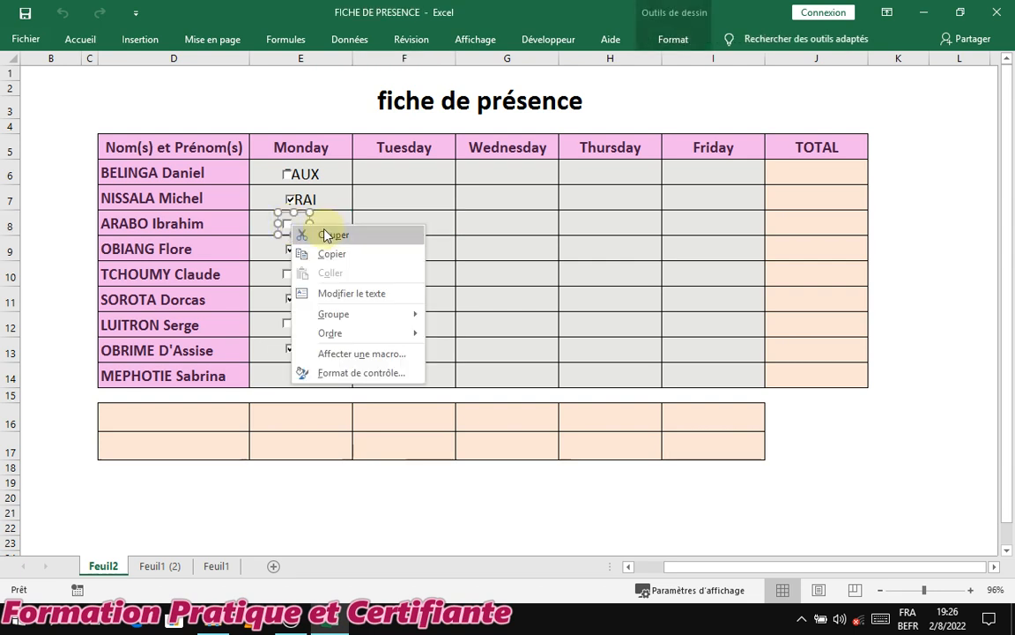
pyautogui.click(305, 211)
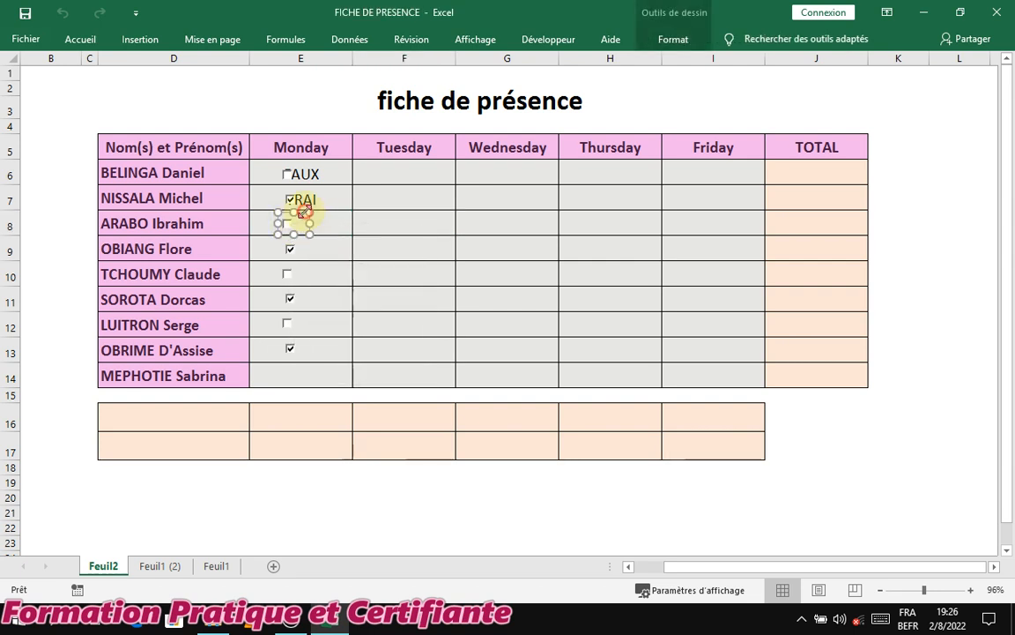
pyautogui.press('Delete')
pyautogui.moveTo(313, 211); pyautogui.dragTo(294, 220)
# Tick the E6 checkbox and nudge the E6 and E9 checkboxes slightly to the right within their cells
pyautogui.click(284, 176)
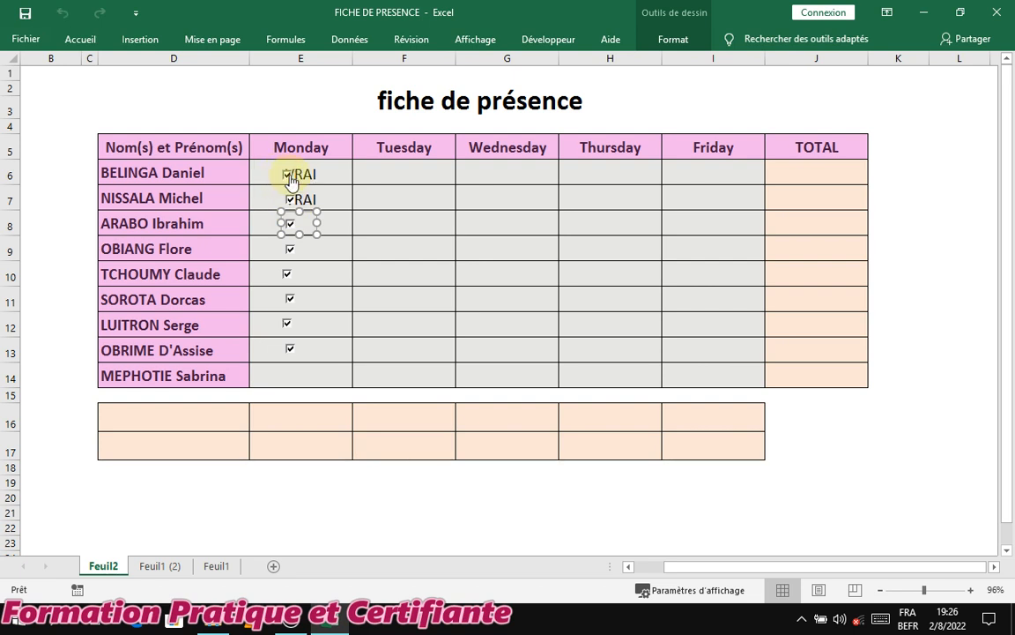
pyautogui.rightClick(292, 176)
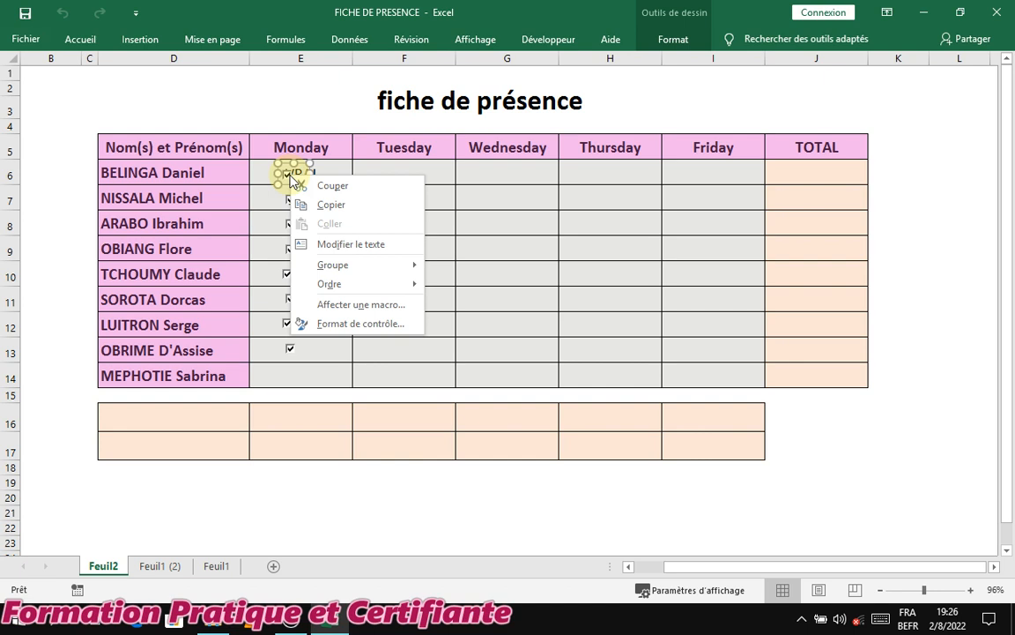
pyautogui.press('Escape')
pyautogui.moveTo(301, 166); pyautogui.dragTo(301, 165)
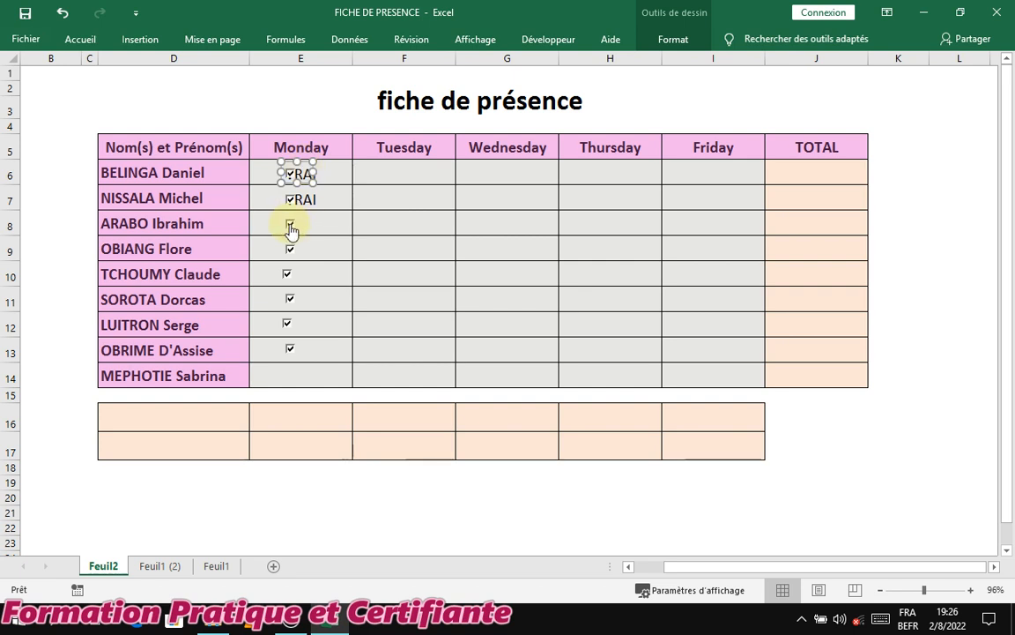
pyautogui.rightClick(293, 247)
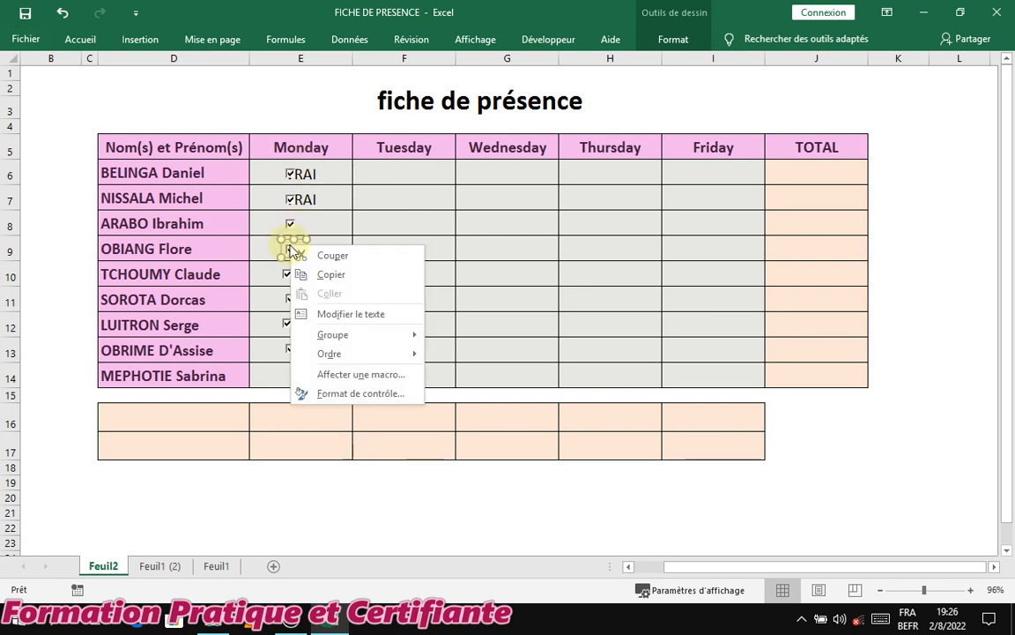
pyautogui.click(297, 242)
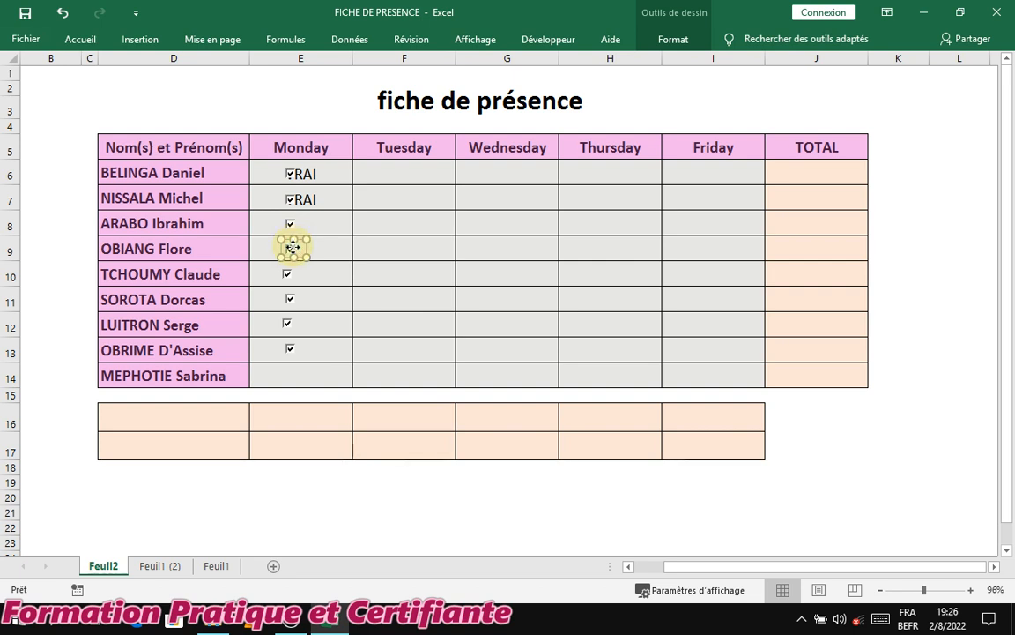
pyautogui.moveTo(293, 247); pyautogui.dragTo(298, 248)
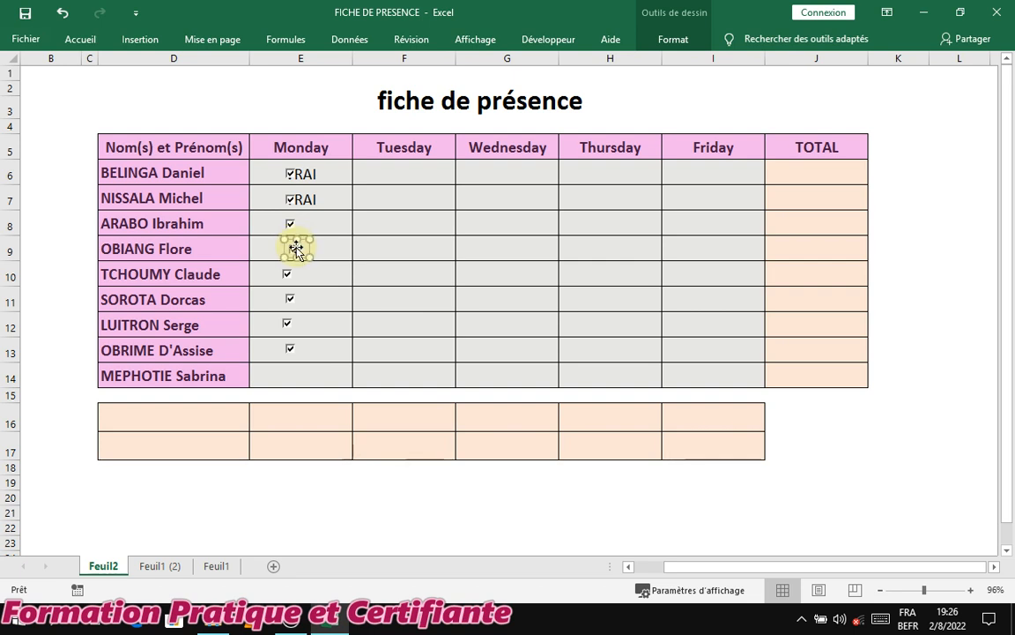
# Toggle the E10 and E7 checkboxes to test which copies share a linked cell, leaving all Monday checkboxes unticked
pyautogui.click(297, 318)
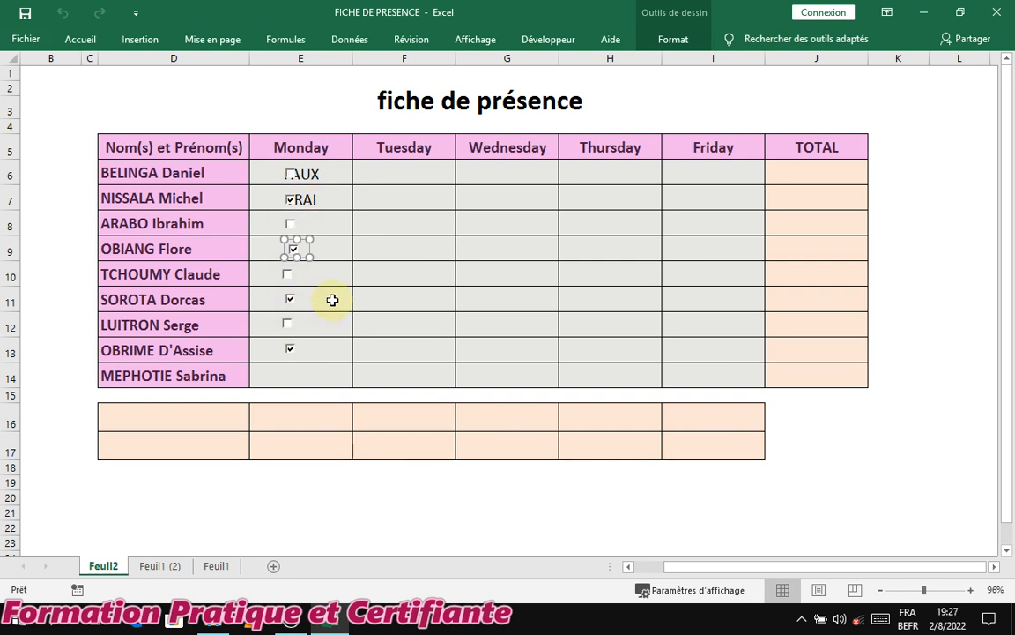
pyautogui.click(287, 278)
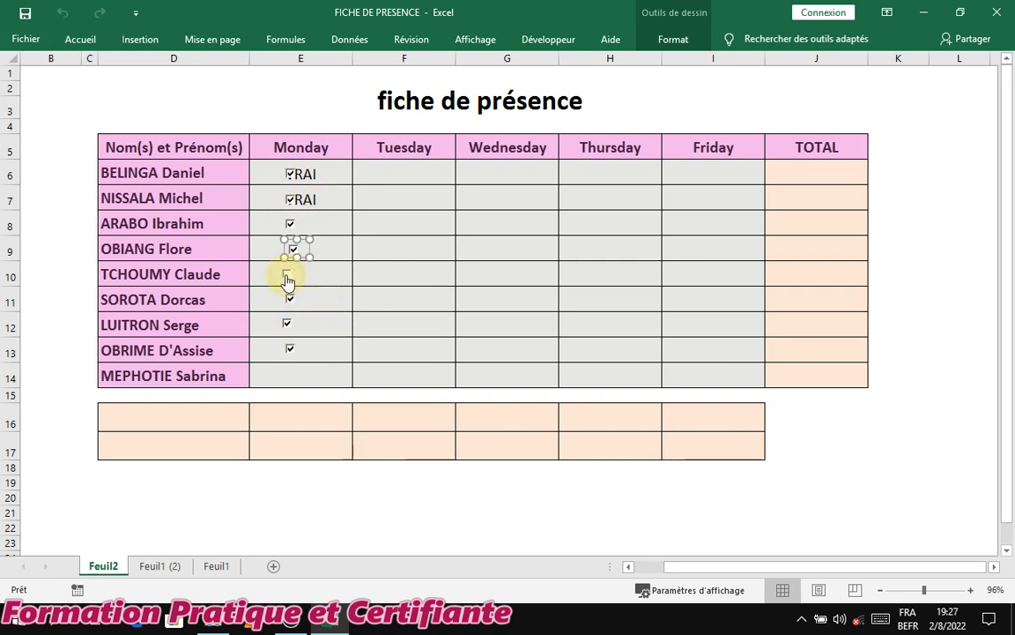
pyautogui.click(287, 279)
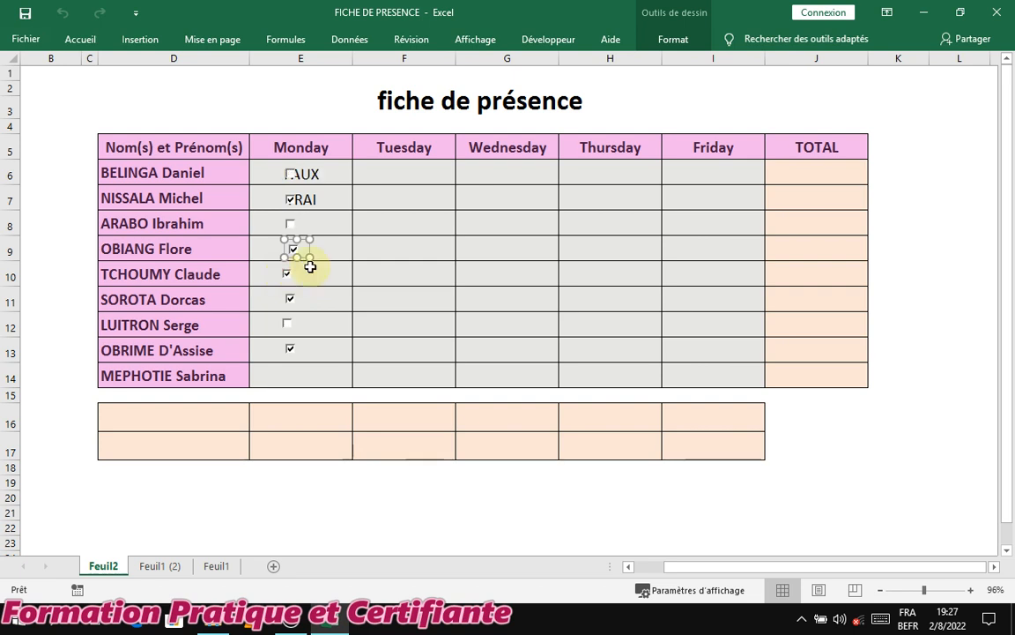
pyautogui.click(290, 203)
pyautogui.click(290, 203)
pyautogui.click(290, 203)
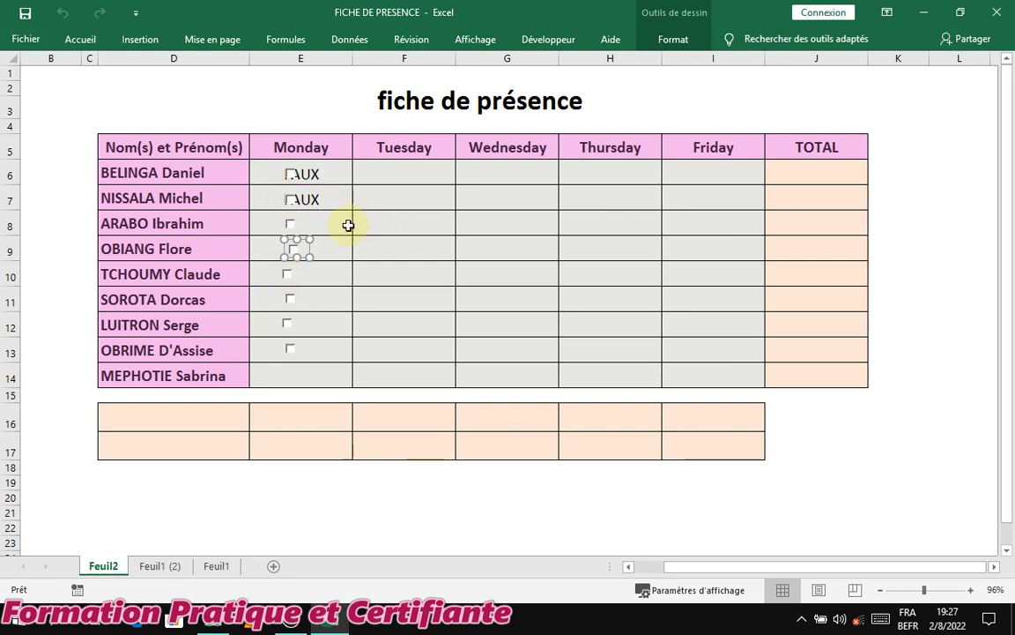
# Link the E8 checkbox to cell $E$8 in its control format settings
pyautogui.rightClick(291, 222)
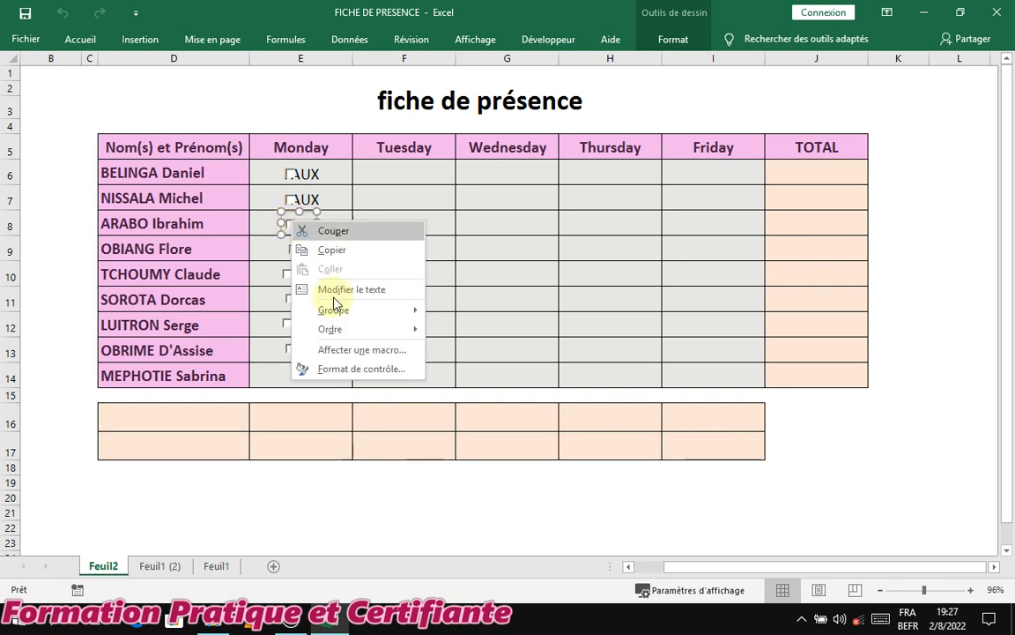
pyautogui.click(353, 370)
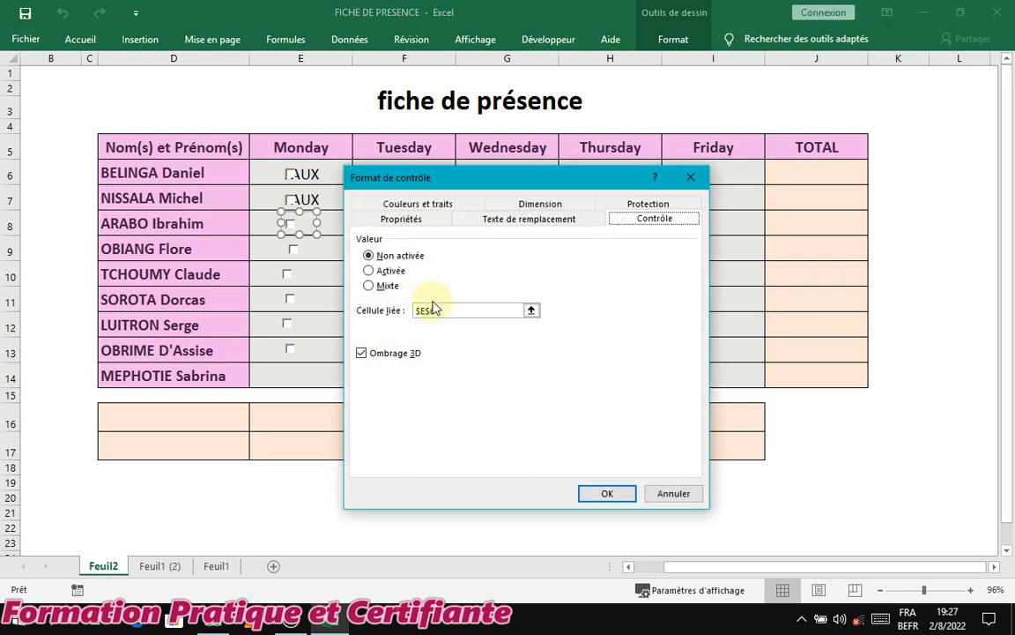
pyautogui.moveTo(437, 311); pyautogui.dragTo(409, 315)
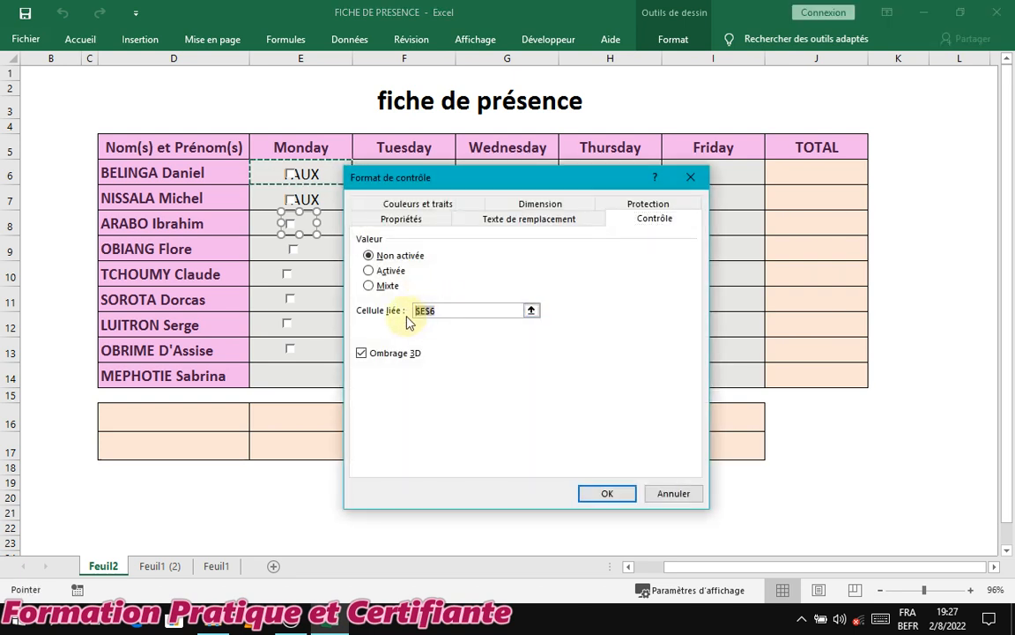
pyautogui.click(267, 224)
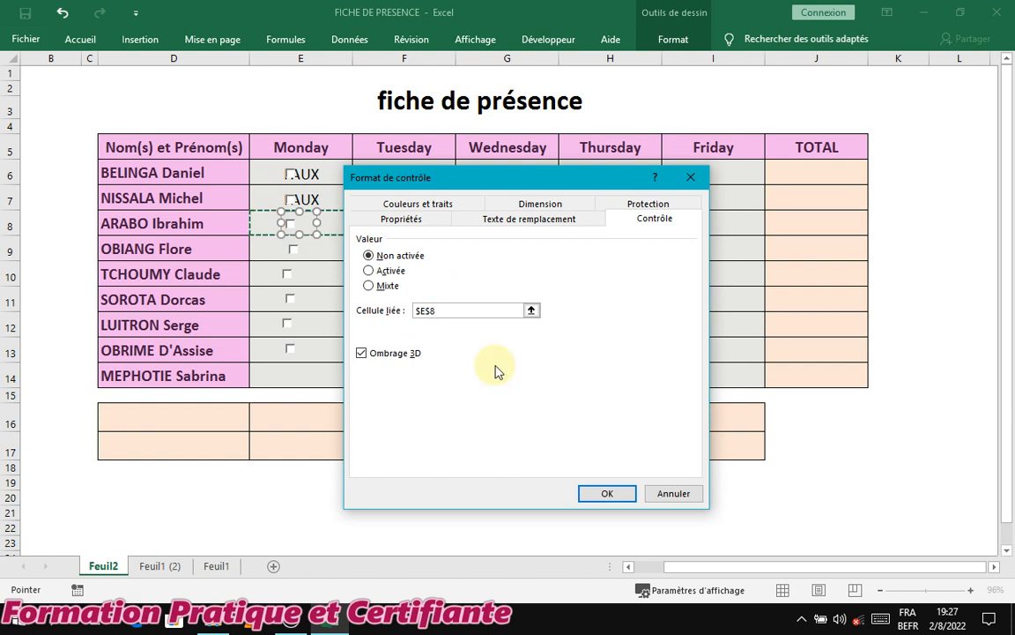
pyautogui.click(602, 493)
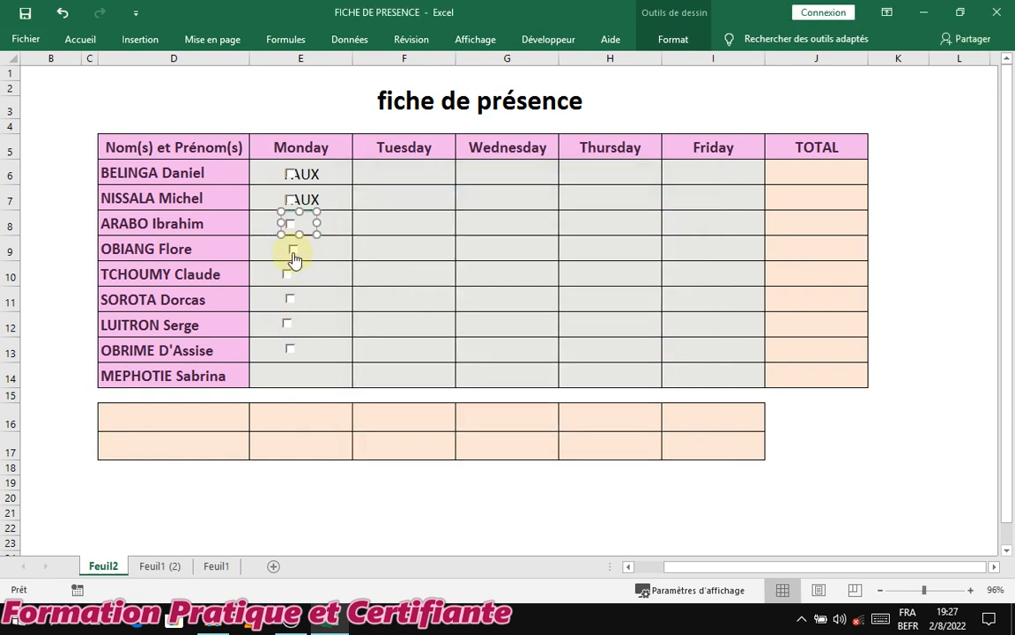
# Link the E9 checkbox to cell $E$9 in its control format settings
pyautogui.rightClick(294, 253)
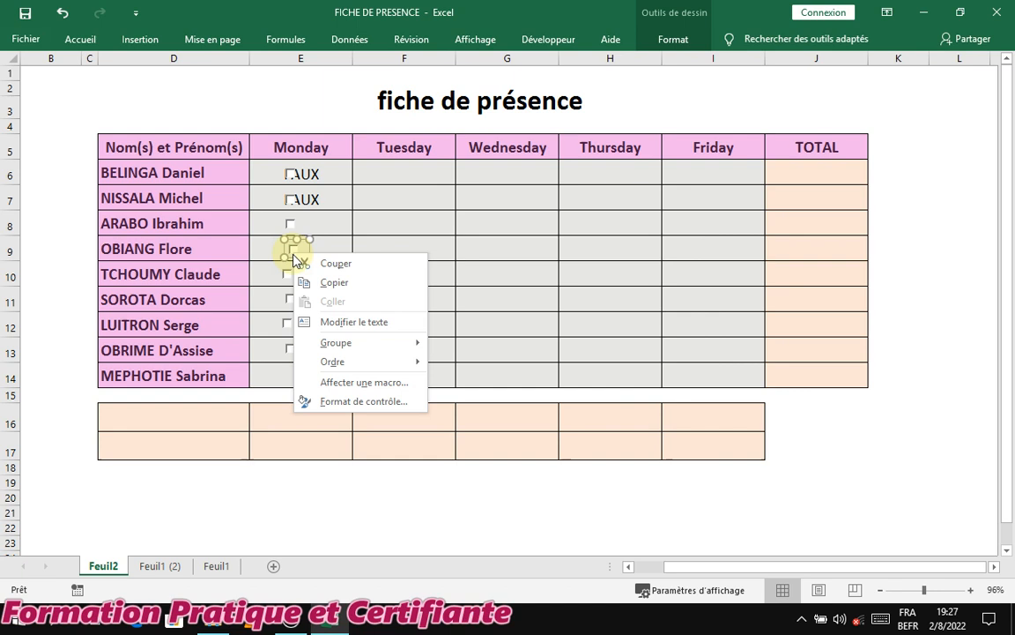
pyautogui.click(382, 403)
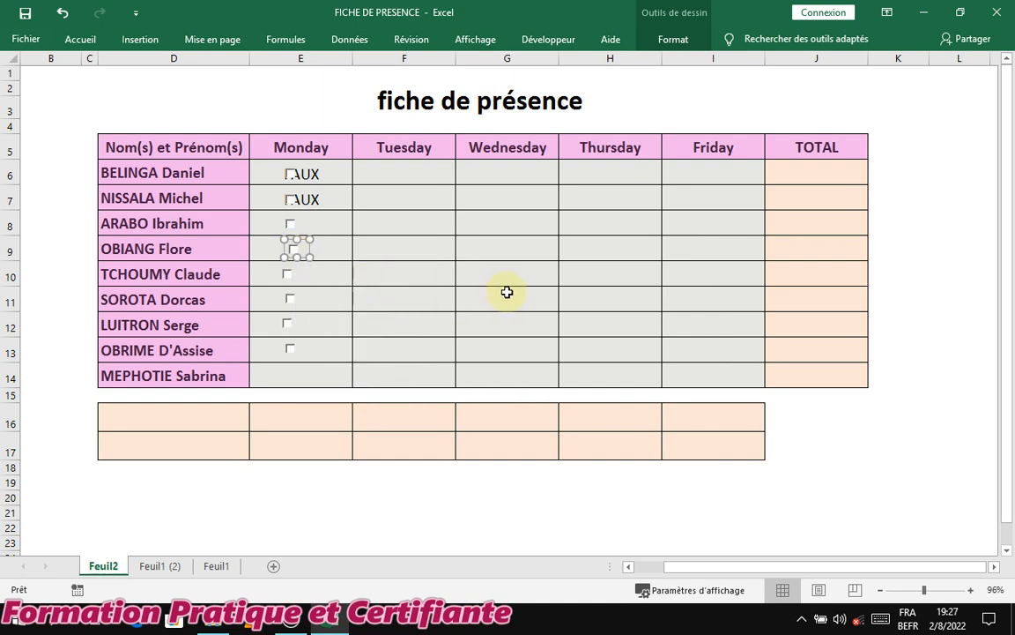
pyautogui.click(447, 310)
pyautogui.doubleClick(446, 310)
pyautogui.click(271, 253)
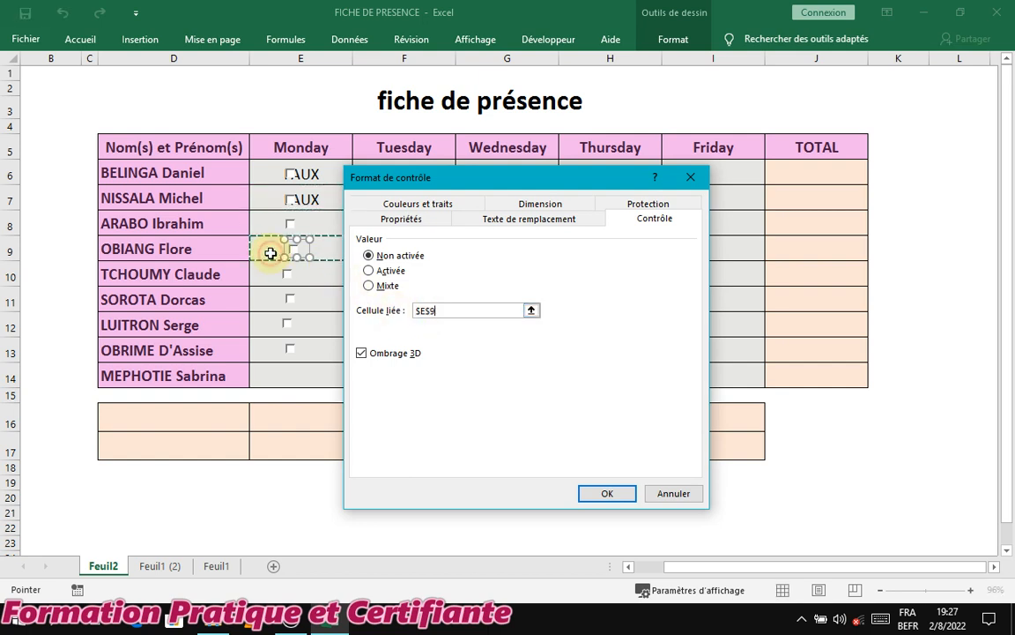
pyautogui.click(588, 494)
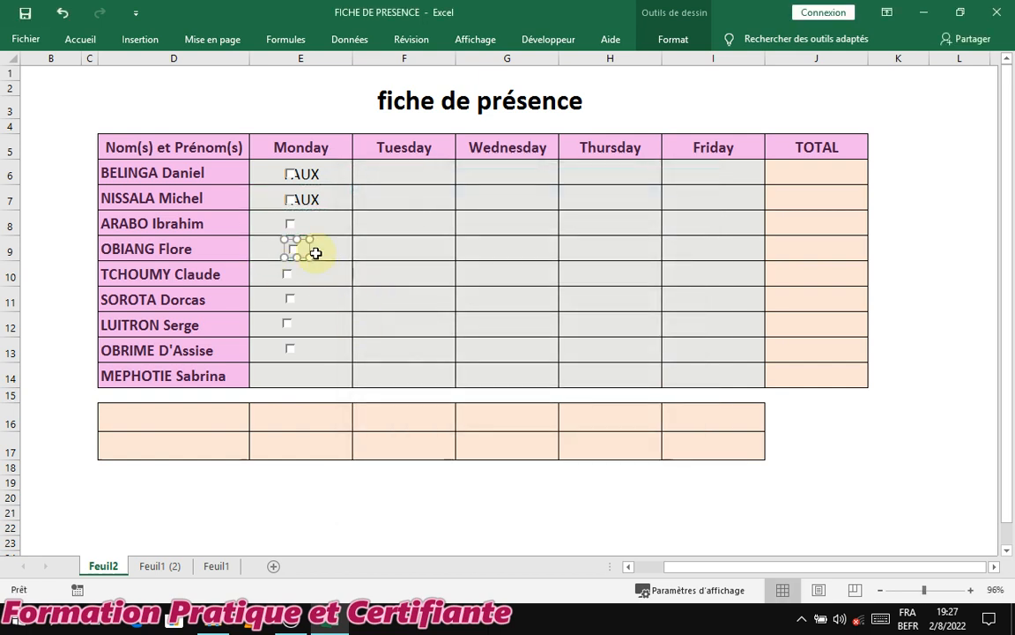
# Tick the E9, E8 and E6 checkboxes and toggle E7 on and off to test their cell links
pyautogui.click(318, 260)
pyautogui.click(290, 251)
pyautogui.click(290, 224)
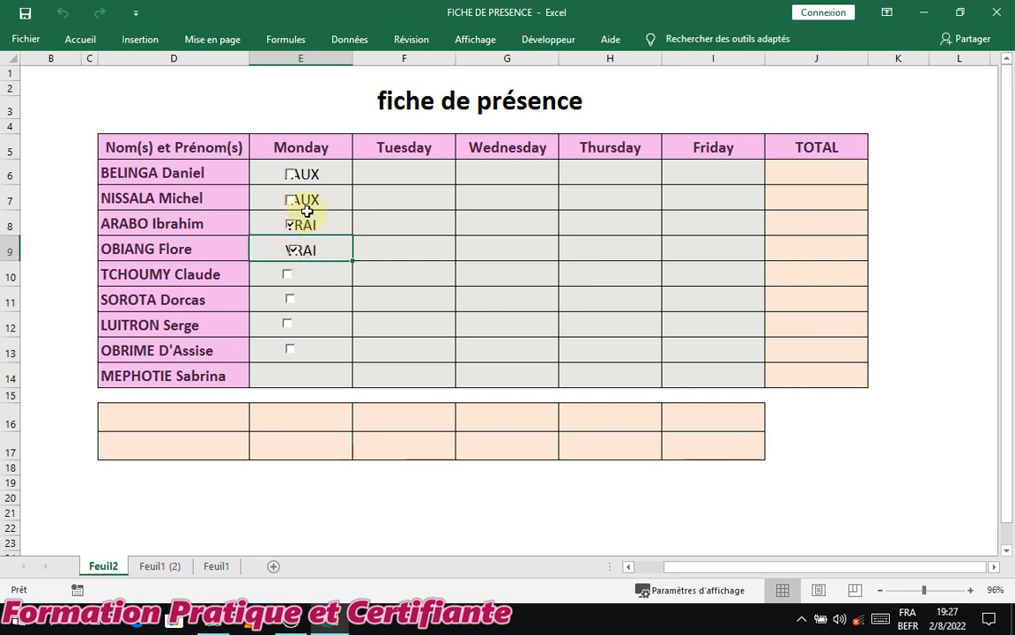
pyautogui.click(290, 199)
pyautogui.click(292, 175)
pyautogui.click(292, 199)
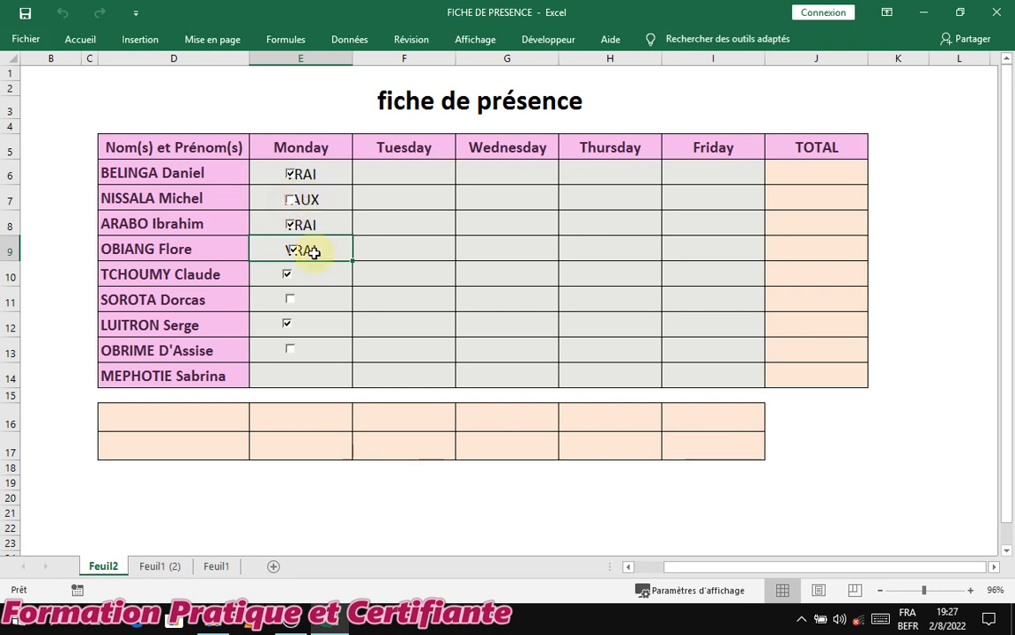
# Untick the E6 checkbox on Feuil2 and switch to the Feuil1 (2) sheet
pyautogui.click(302, 180)
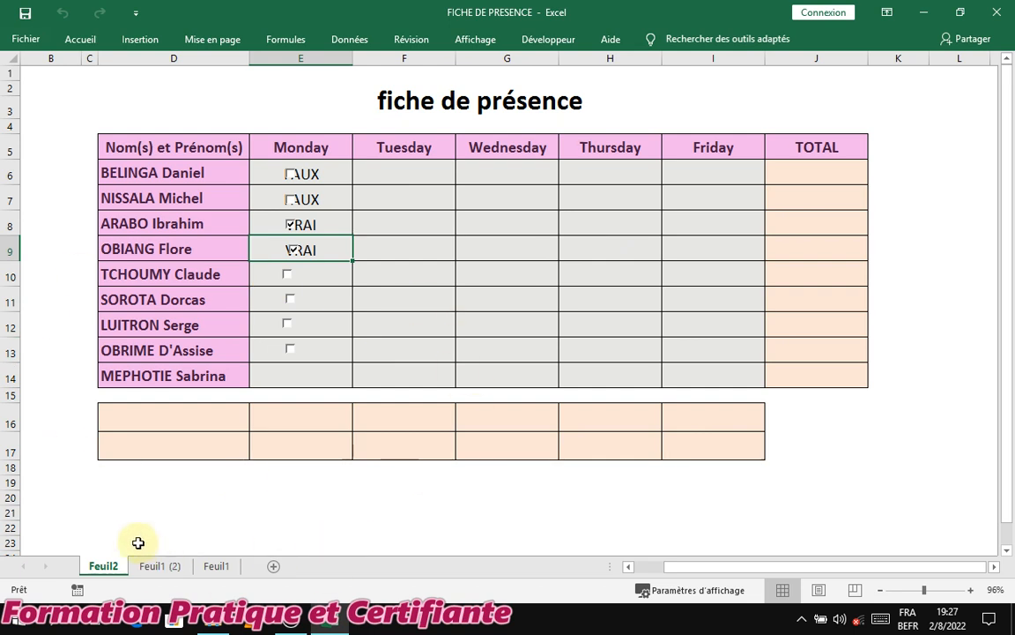
pyautogui.click(149, 567)
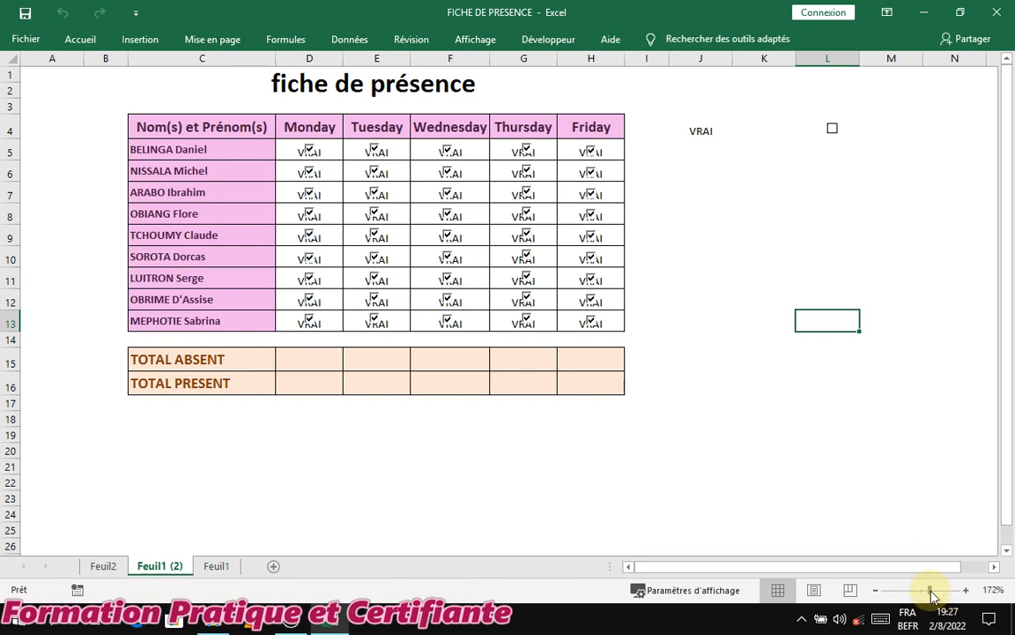
pyautogui.click(931, 591)
pyautogui.moveTo(855, 569); pyautogui.dragTo(773, 579)
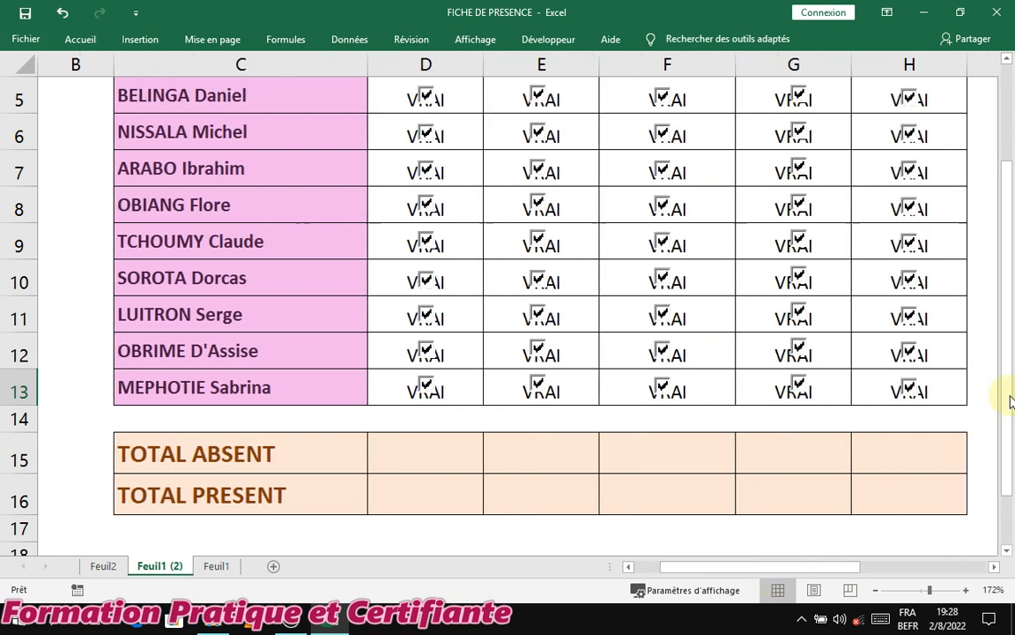
pyautogui.moveTo(1012, 401); pyautogui.dragTo(1011, 388)
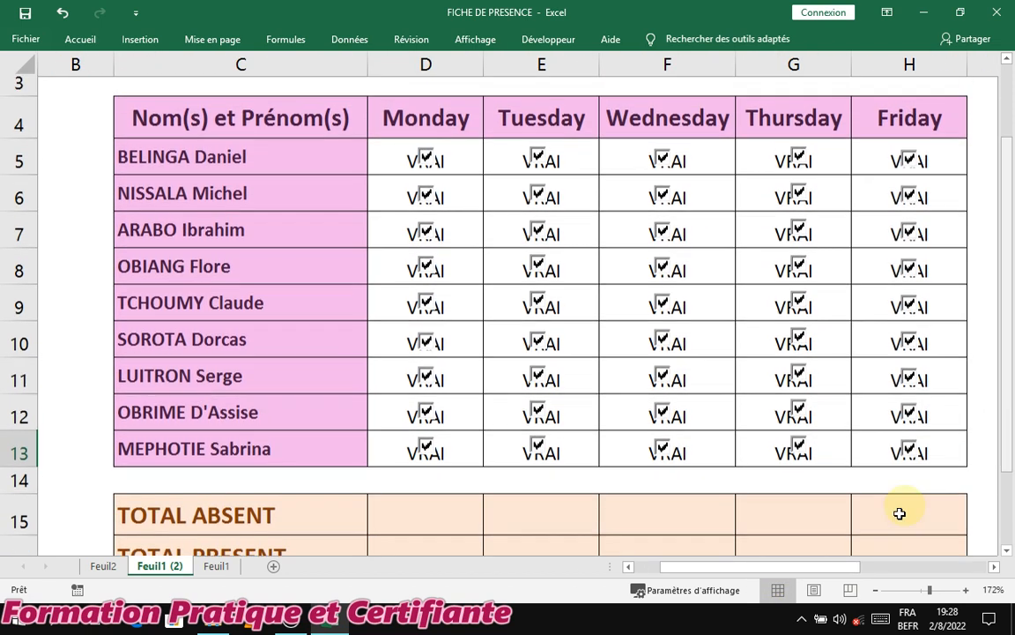
pyautogui.click(875, 590)
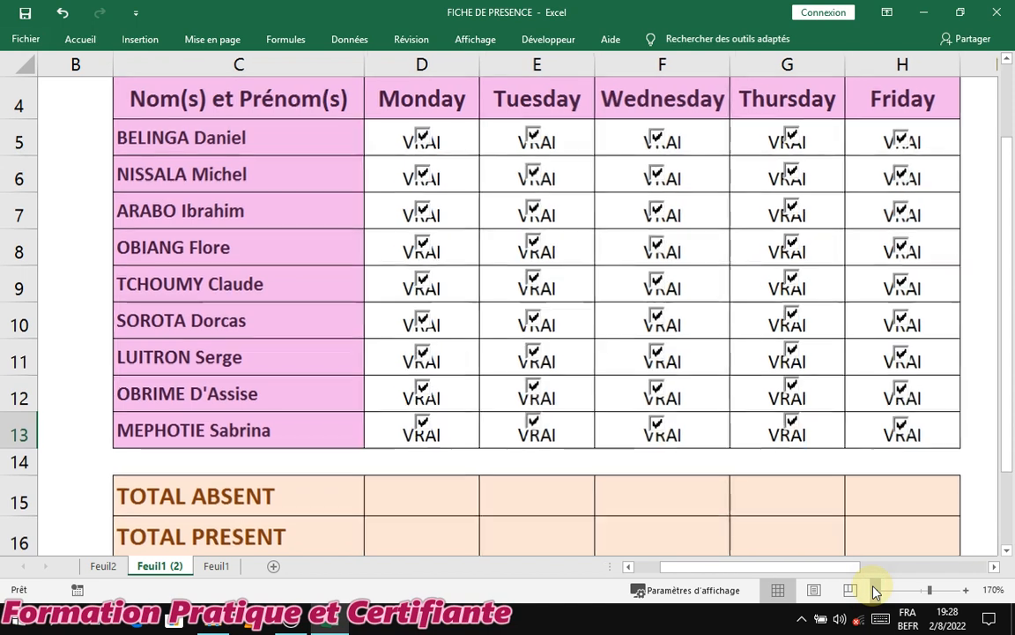
pyautogui.click(875, 590)
pyautogui.click(875, 590)
pyautogui.click(874, 589)
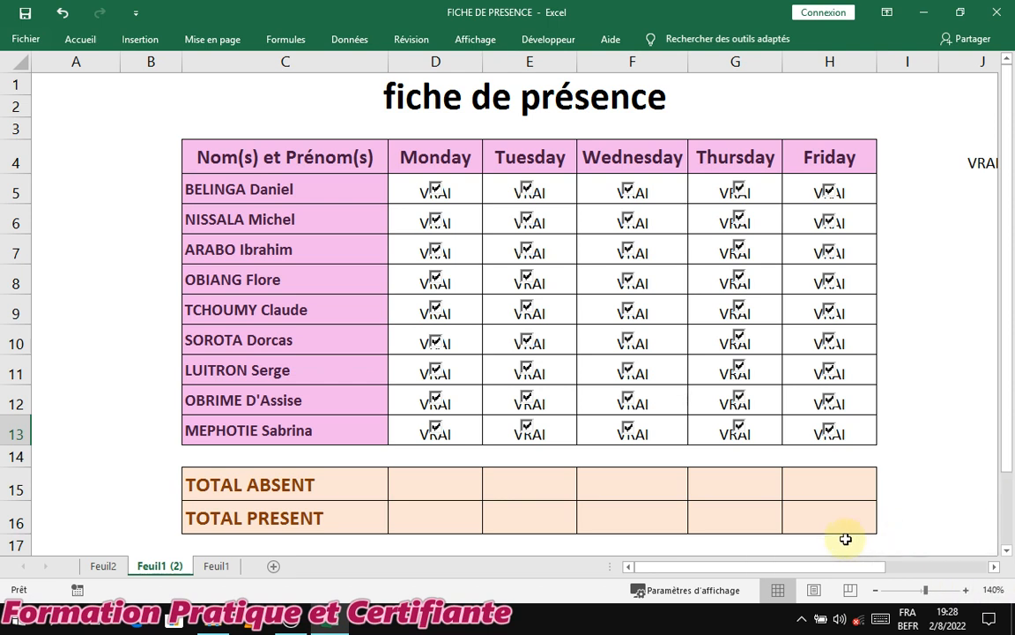
pyautogui.moveTo(816, 571); pyautogui.dragTo(833, 574)
# Toggle the E5 and F5 checkboxes off and on as a test, and leave the Wednesday checkbox in F9 unticked
pyautogui.click(440, 192)
pyautogui.click(440, 191)
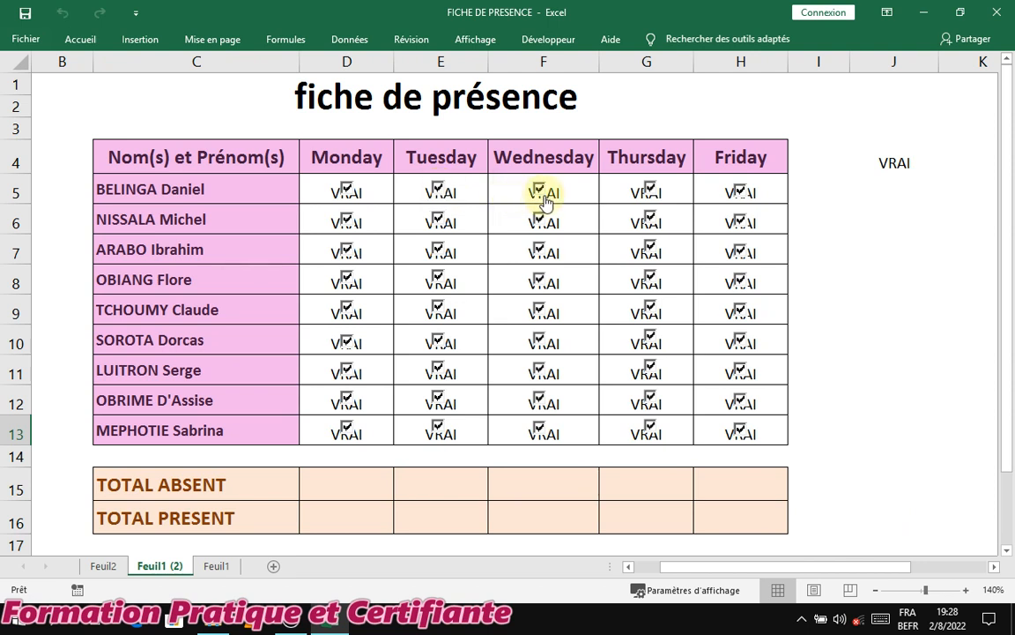
pyautogui.click(543, 198)
pyautogui.click(544, 198)
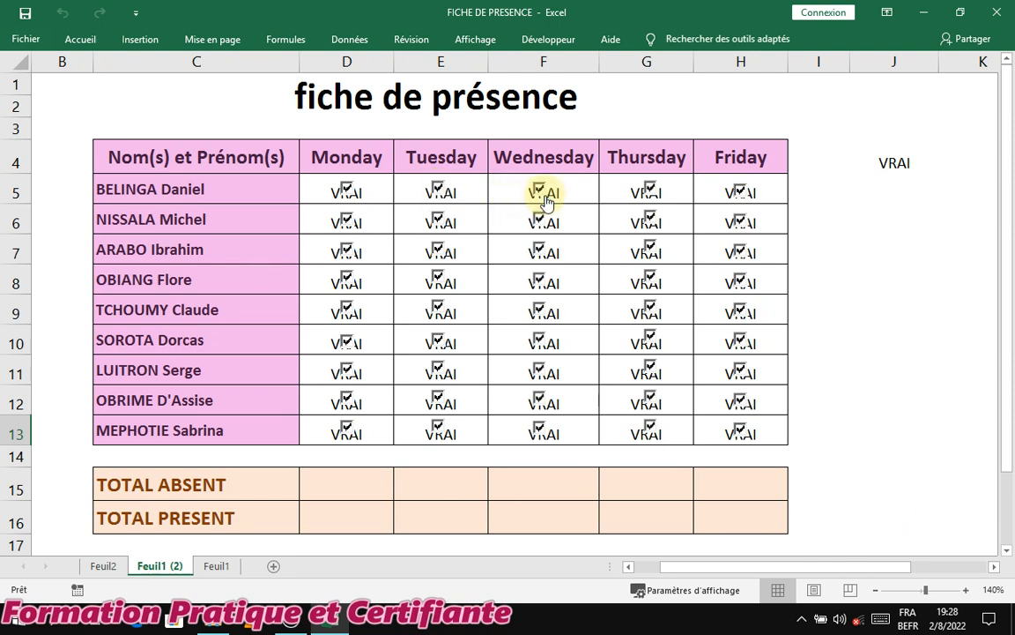
pyautogui.rightClick(539, 311)
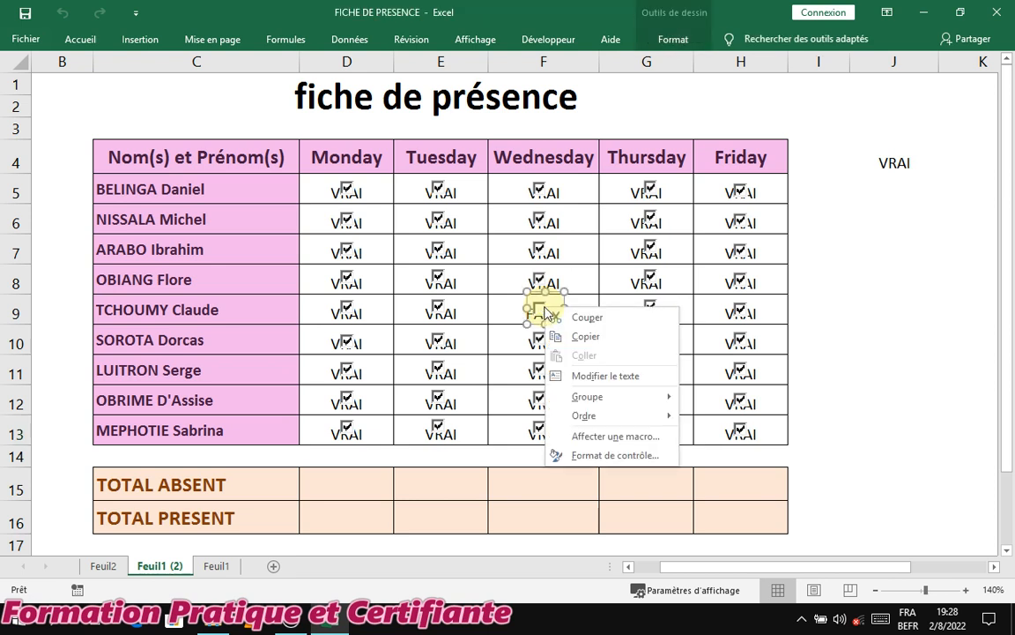
pyautogui.press('Escape')
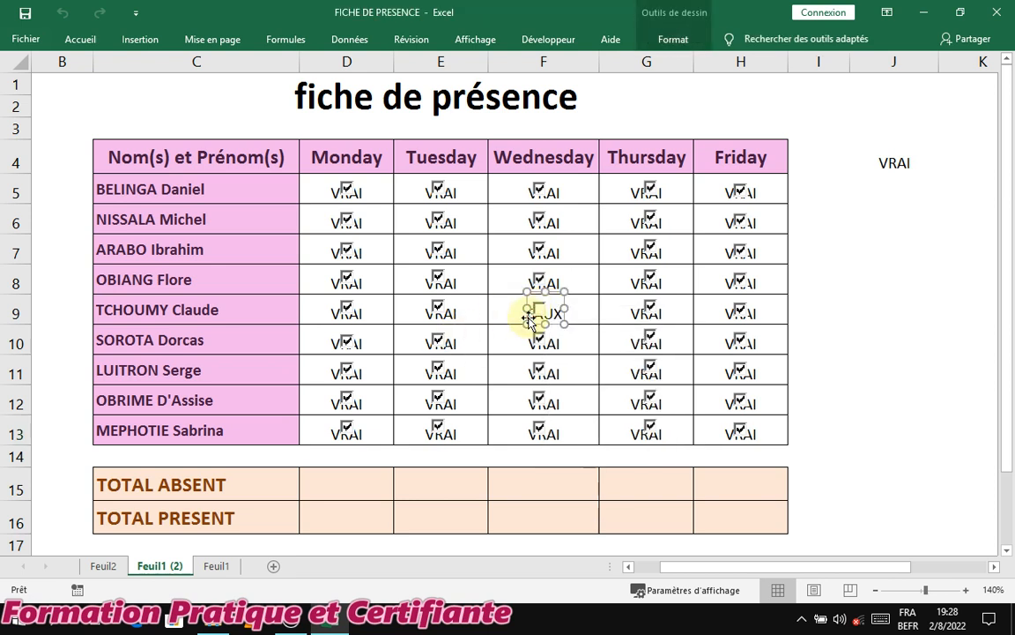
pyautogui.click(584, 316)
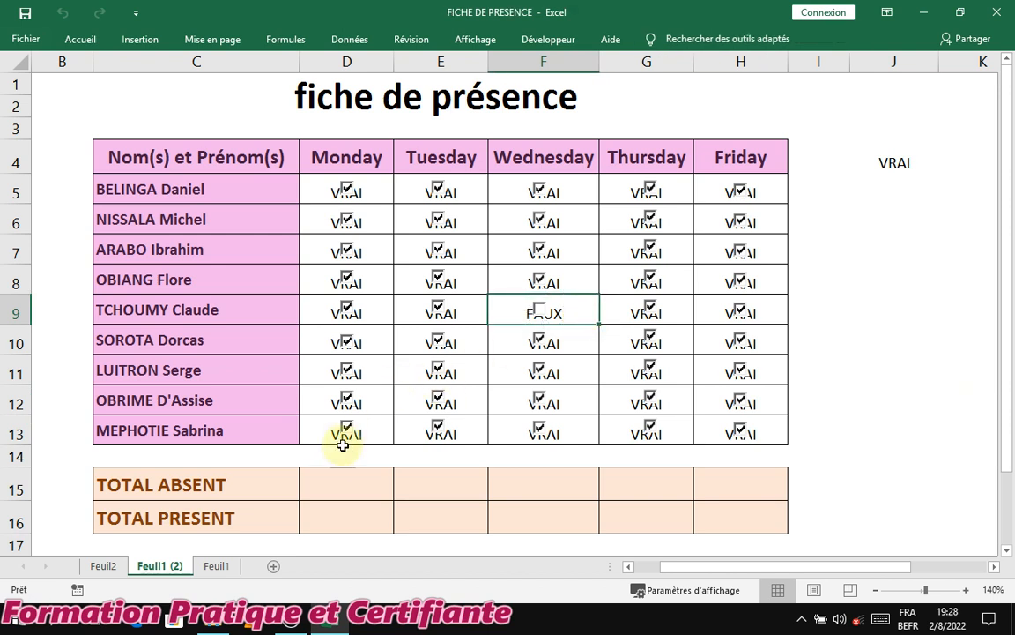
# Enter =NB.SI(D5:D13;"vrai") in D15 as Monday's TOTAL ABSENT and fill the formula across to H15
pyautogui.click(340, 485)
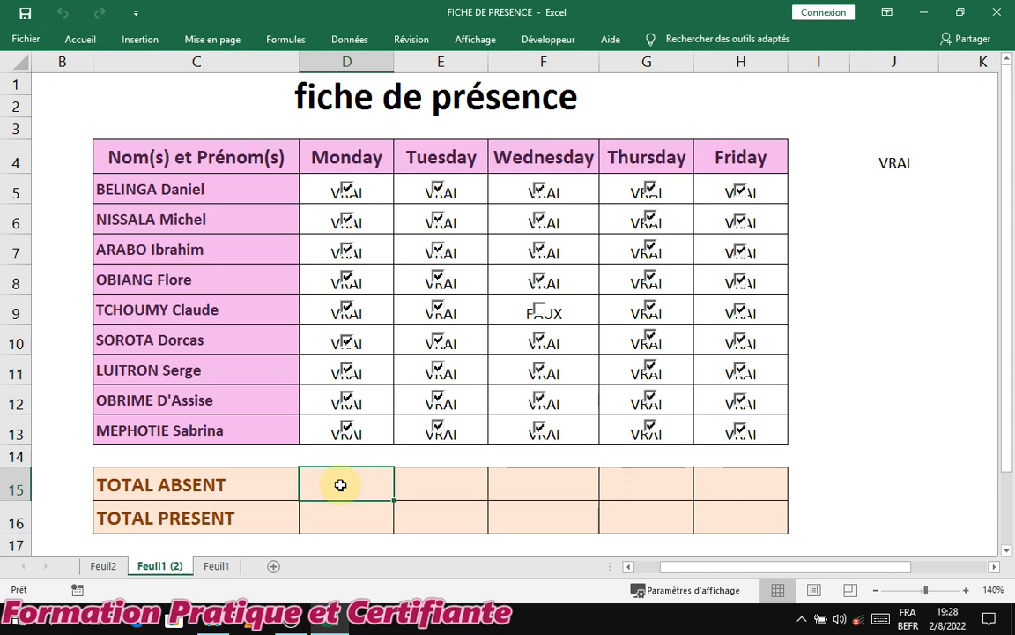
pyautogui.doubleClick(340, 485)
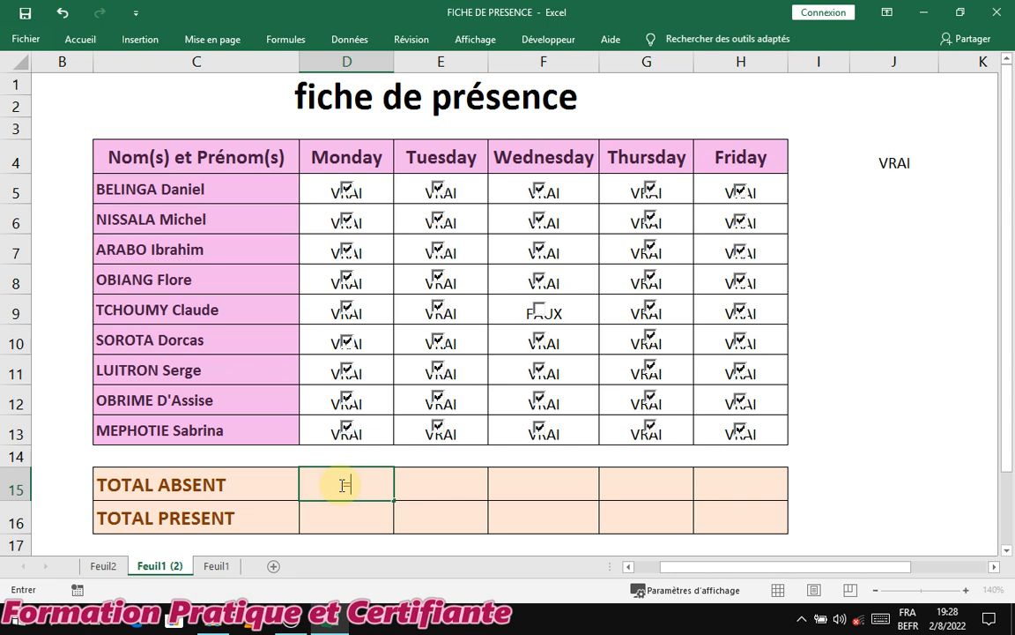
pyautogui.write('=nb')
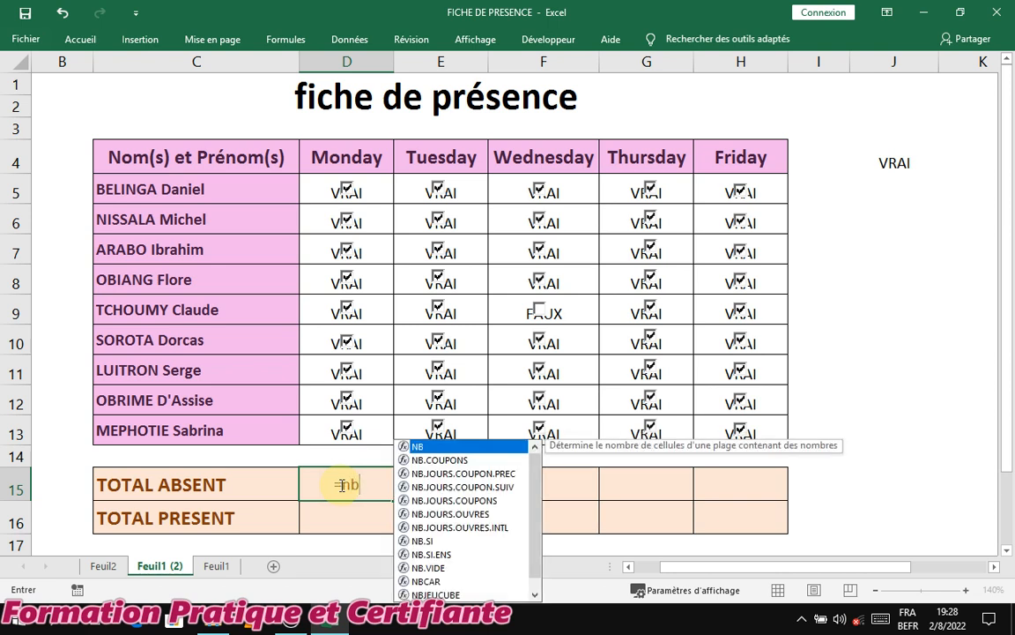
pyautogui.doubleClick(423, 540)
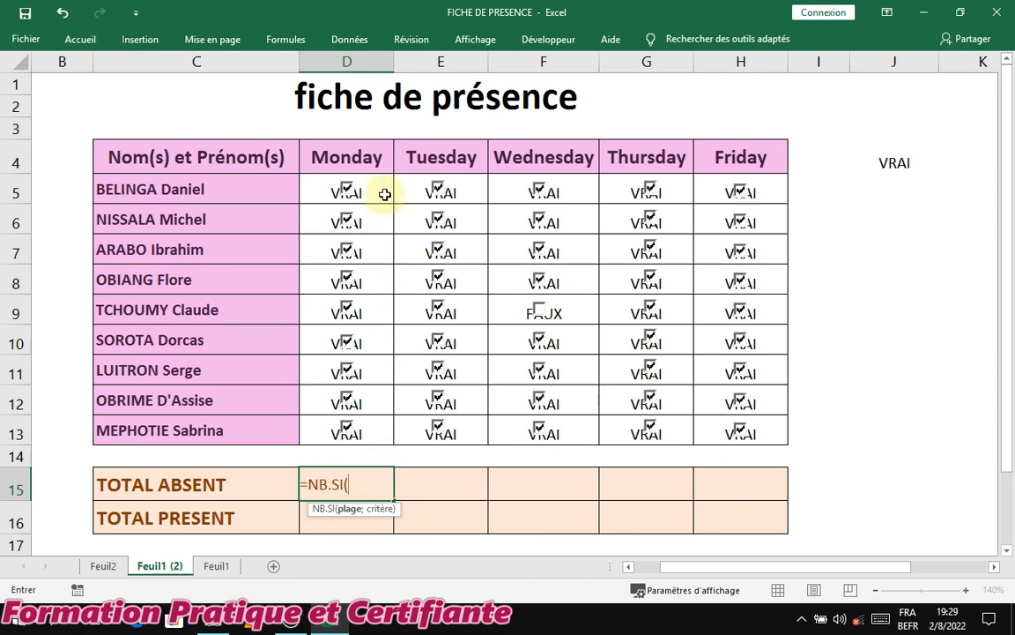
pyautogui.moveTo(380, 193); pyautogui.dragTo(376, 432)
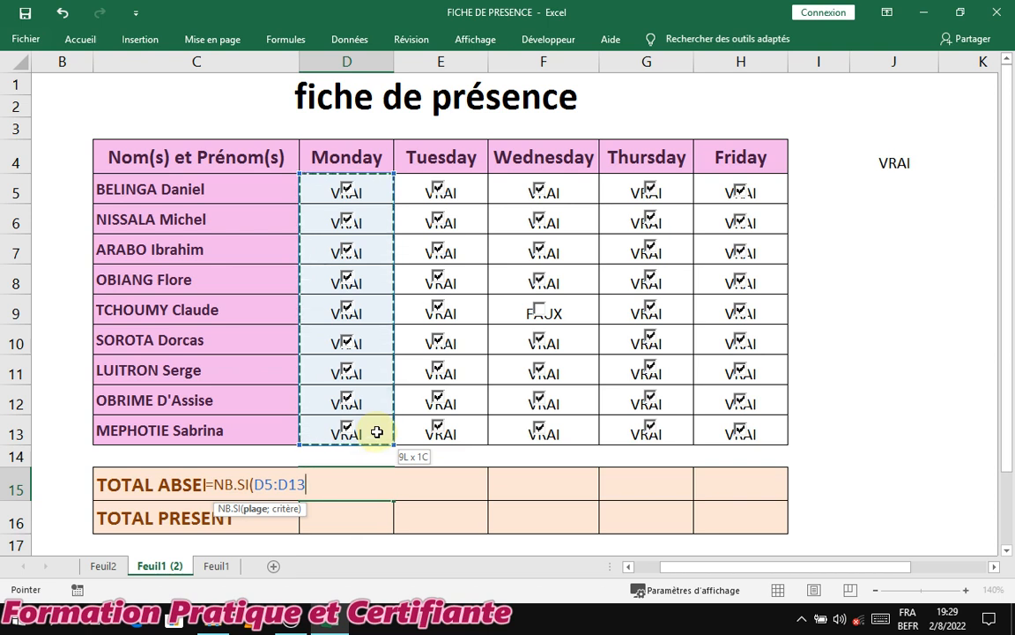
pyautogui.write(';"vrai')
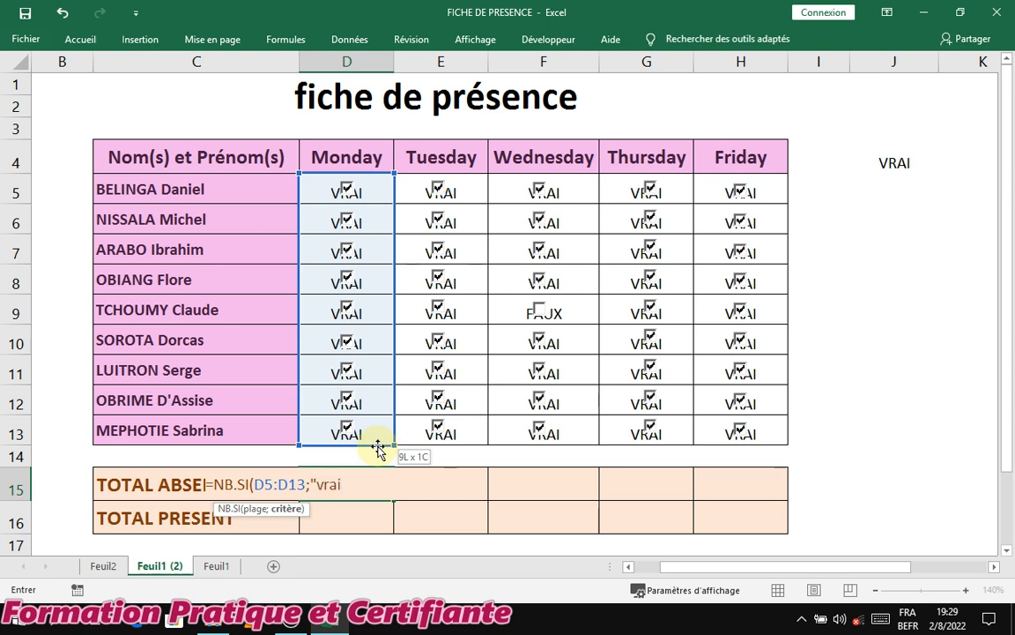
pyautogui.write(')')
pyautogui.press('Return')
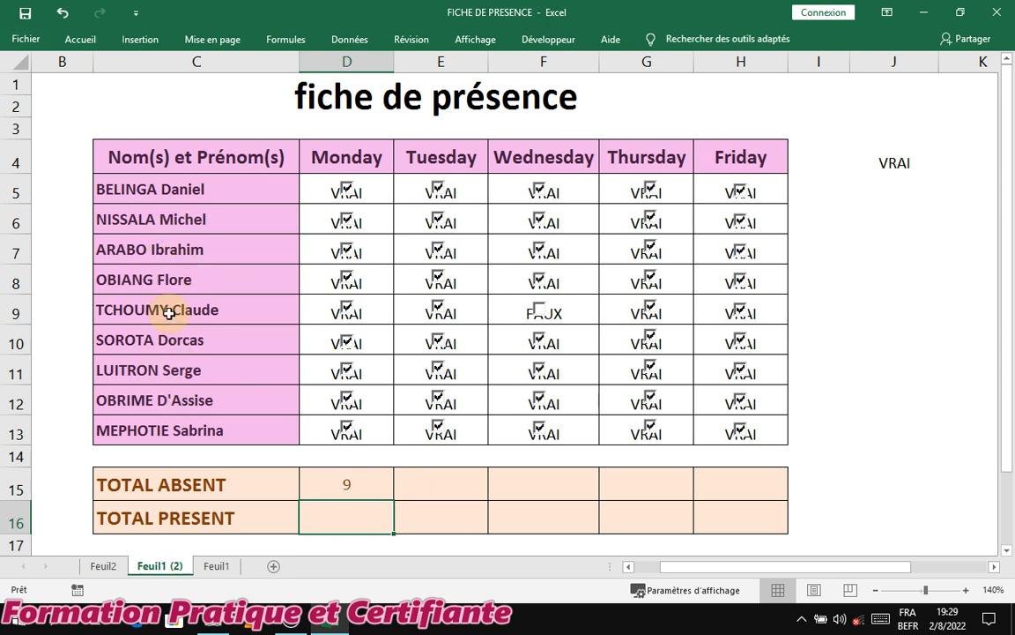
pyautogui.click(344, 482)
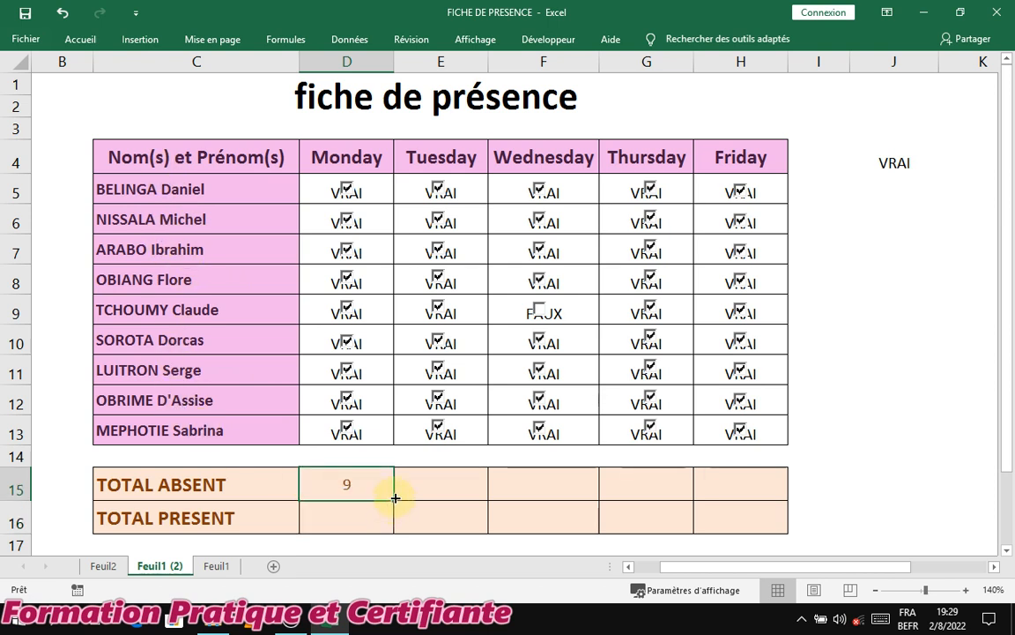
pyautogui.moveTo(394, 499); pyautogui.dragTo(511, 503)
pyautogui.moveTo(715, 488); pyautogui.dragTo(748, 488)
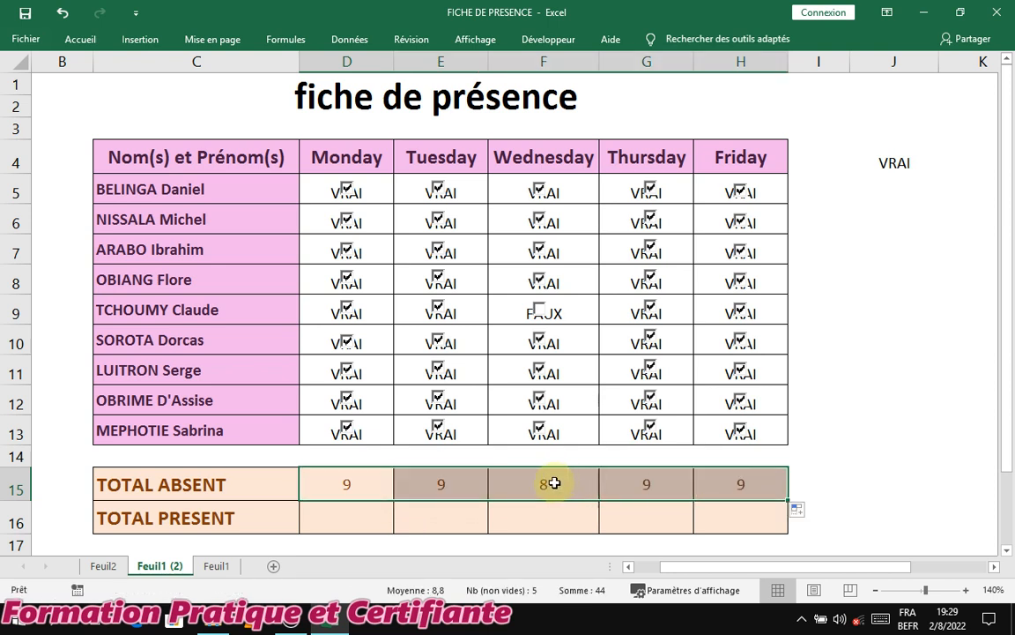
# Enter =NB.SI(D5:D13;"faux") in D16 as Monday's TOTAL PRESENT and fill the formula across to H16
pyautogui.click(367, 513)
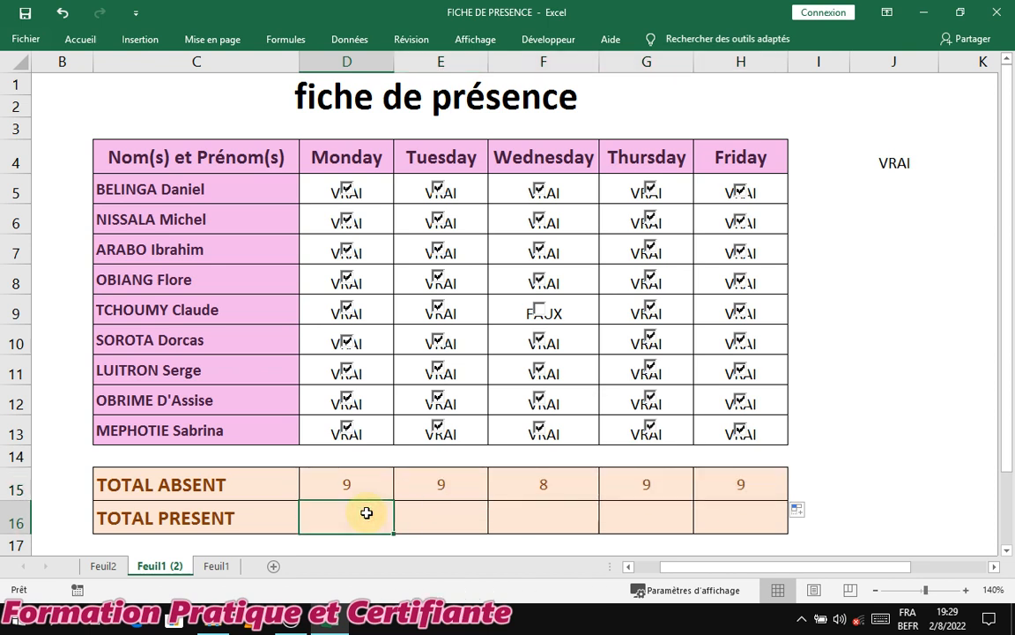
pyautogui.write('=')
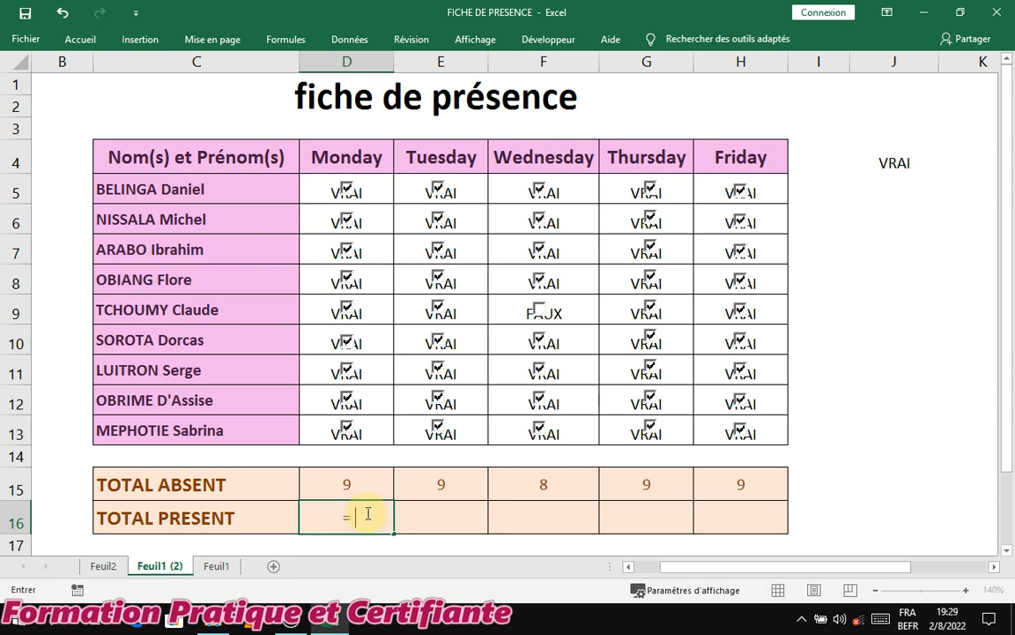
pyautogui.write('nb')
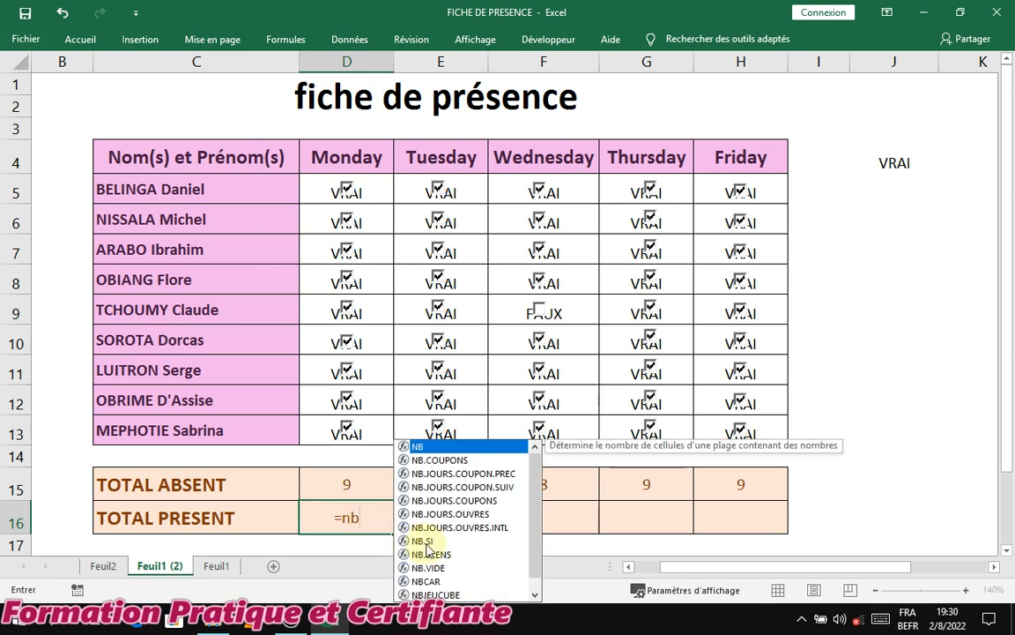
pyautogui.doubleClick(428, 548)
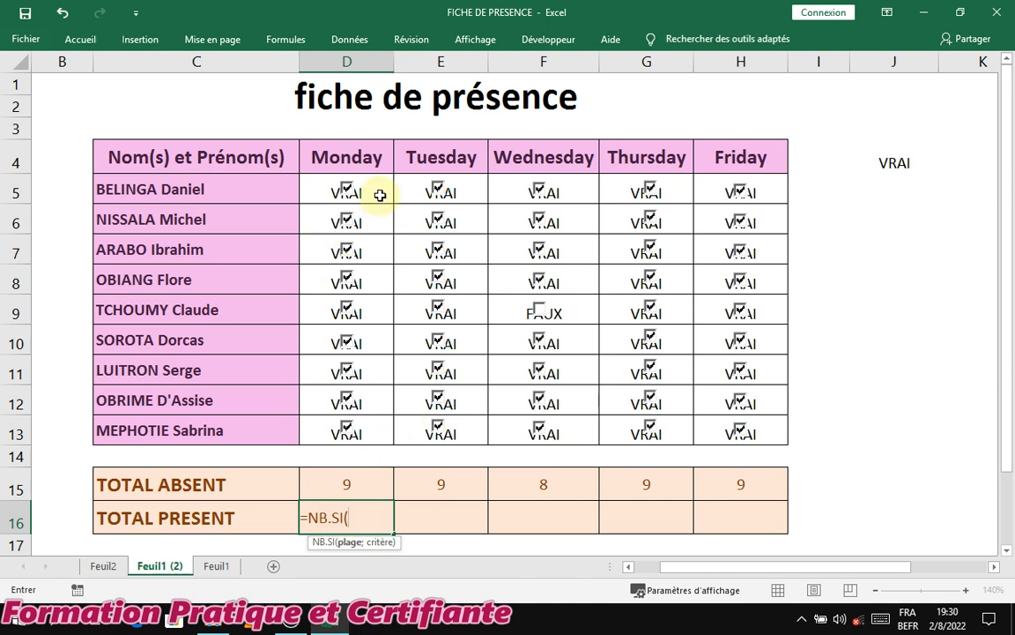
pyautogui.moveTo(380, 195); pyautogui.dragTo(374, 446)
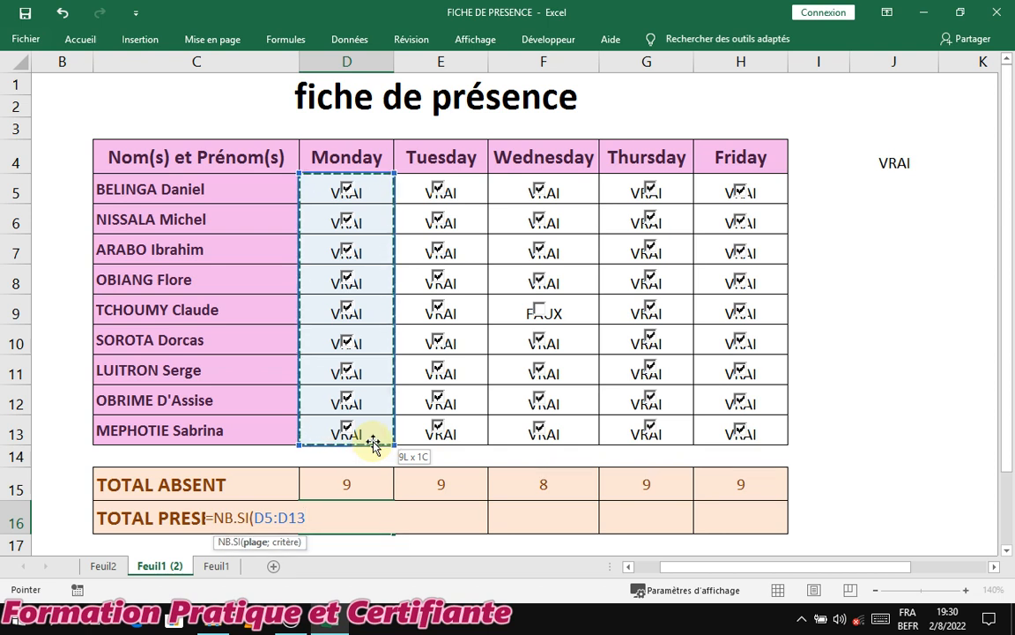
pyautogui.write(';"faux')
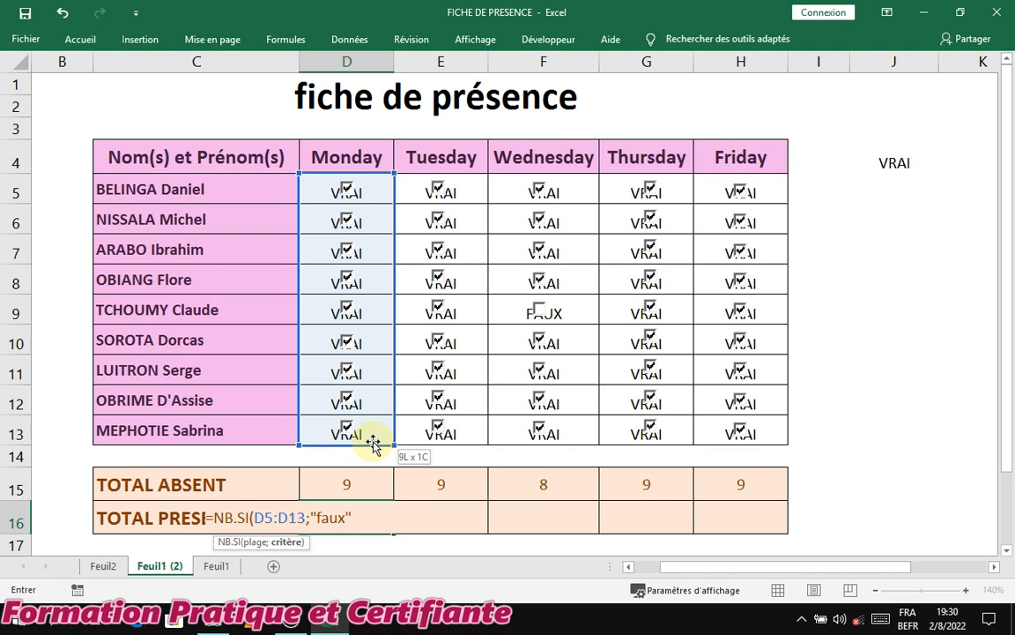
pyautogui.write(')')
pyautogui.press('Return')
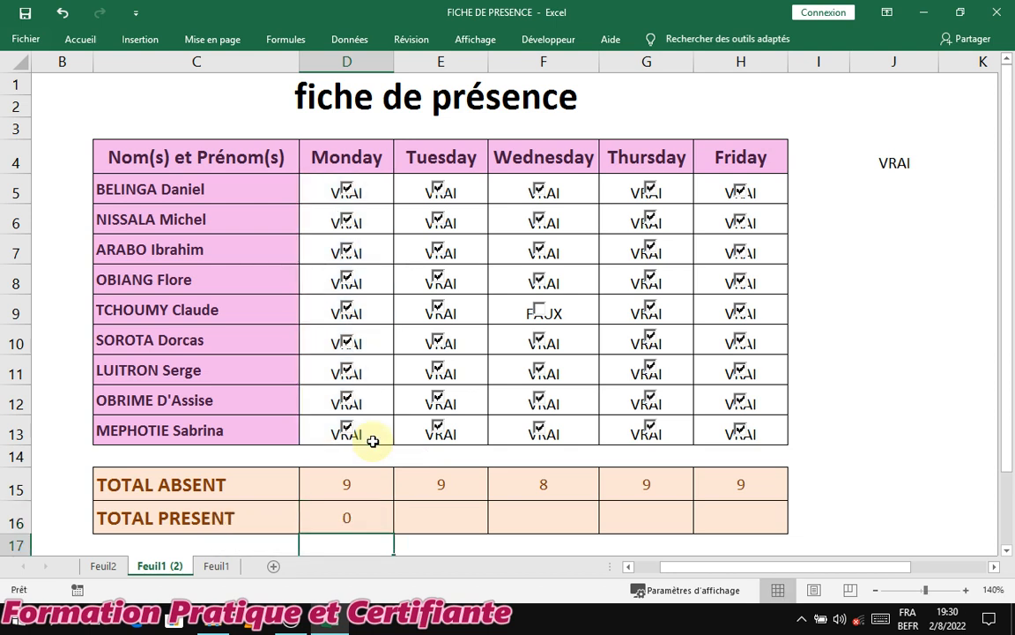
pyautogui.click(367, 516)
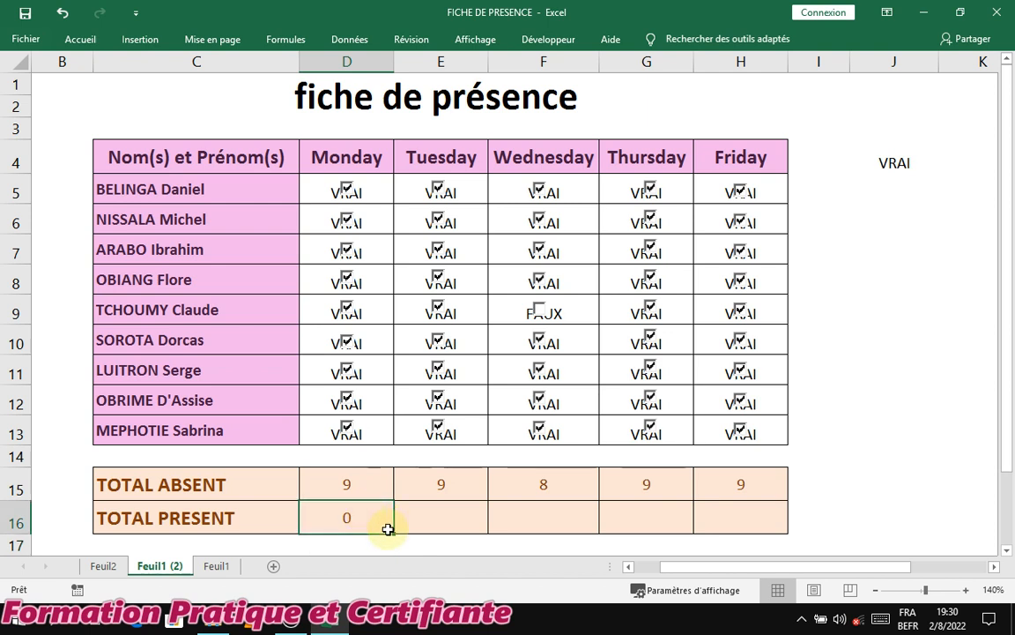
pyautogui.moveTo(392, 533); pyautogui.dragTo(754, 524)
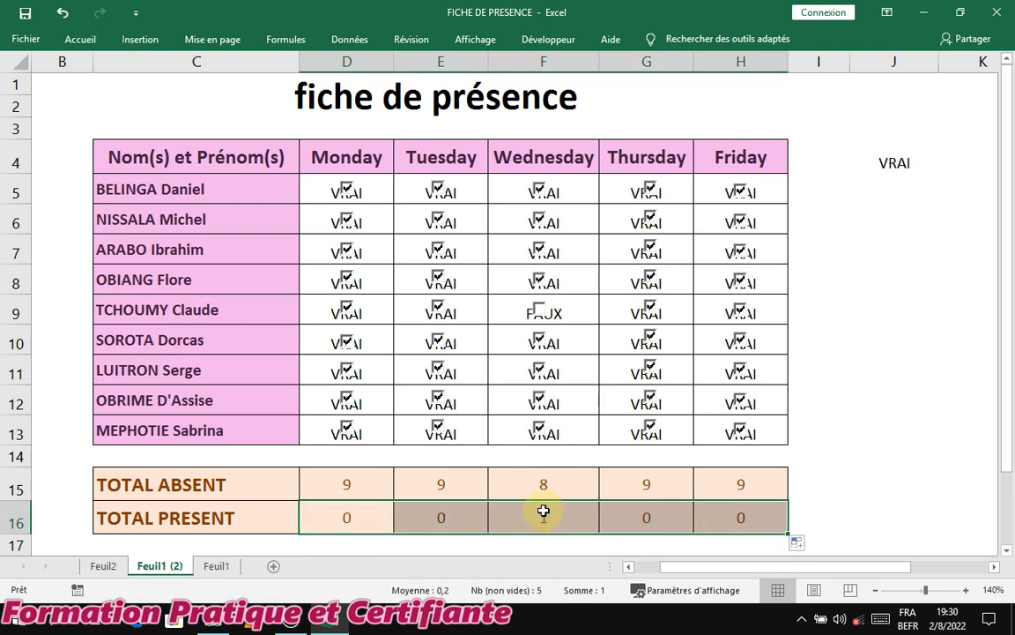
# Increase the font size of the totals in D15:H16 by three increments and make them bold
pyautogui.moveTo(346, 478); pyautogui.dragTo(737, 509)
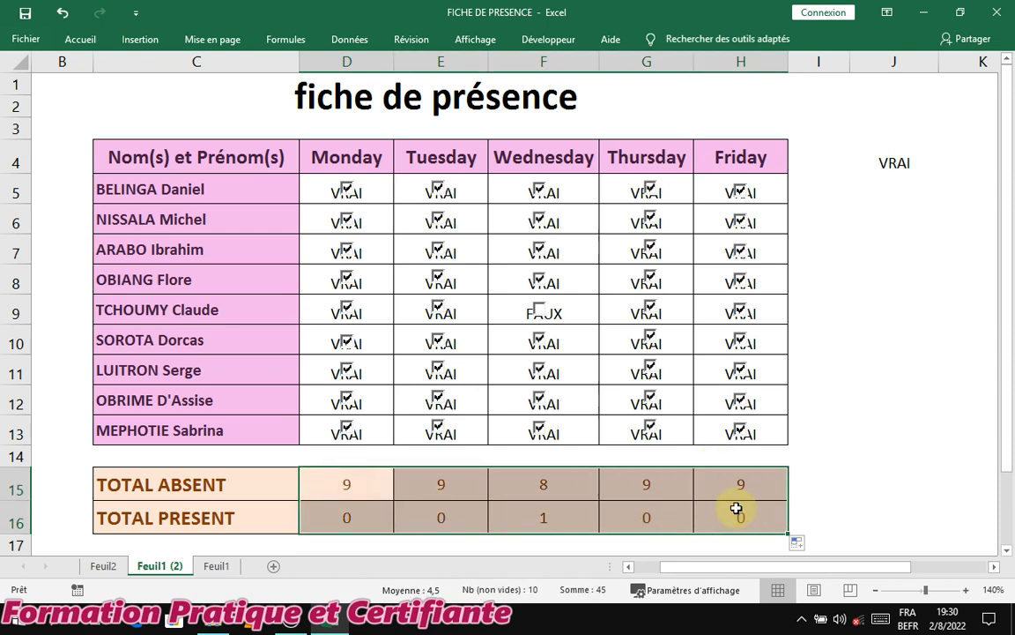
pyautogui.click(91, 46)
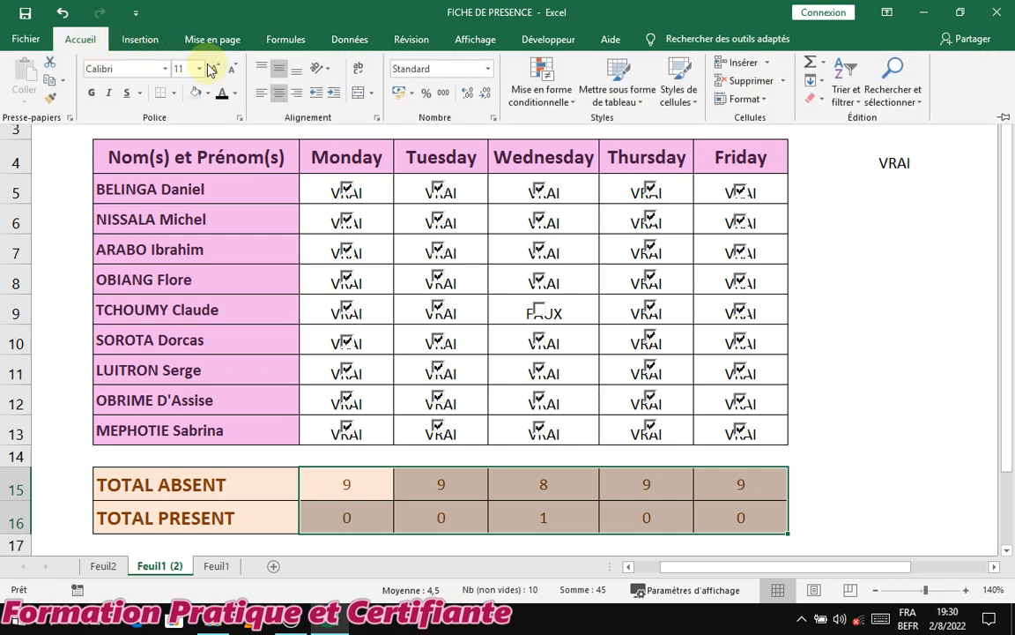
pyautogui.click(213, 73)
pyautogui.click(212, 73)
pyautogui.click(213, 74)
pyautogui.click(92, 92)
pyautogui.click(877, 279)
# Add a TOTAL header in I4 next to Friday and widen column I
pyautogui.click(812, 164)
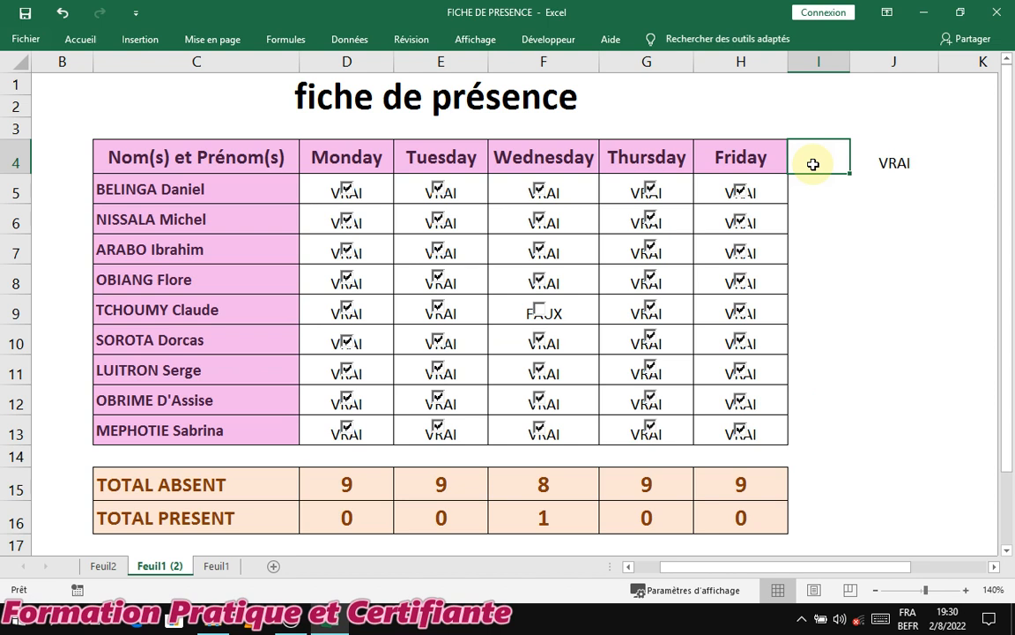
pyautogui.write('TOTAL')
pyautogui.click(895, 217)
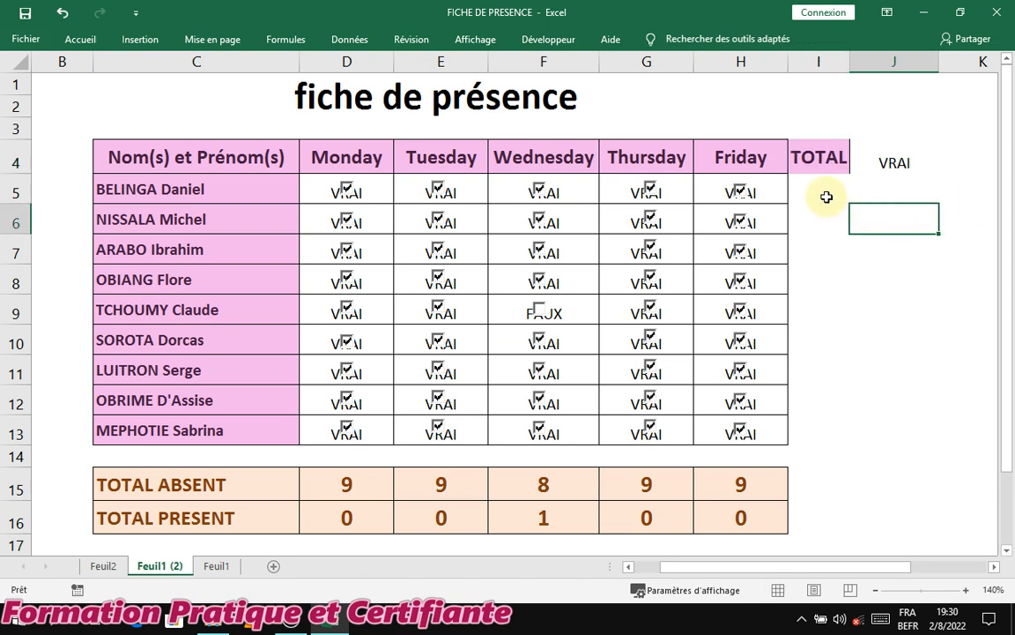
pyautogui.moveTo(853, 57); pyautogui.dragTo(885, 56)
# Clear the stray VRAI value in J4 and apply all borders to the TOTAL column cells I4:I13
pyautogui.click(927, 164)
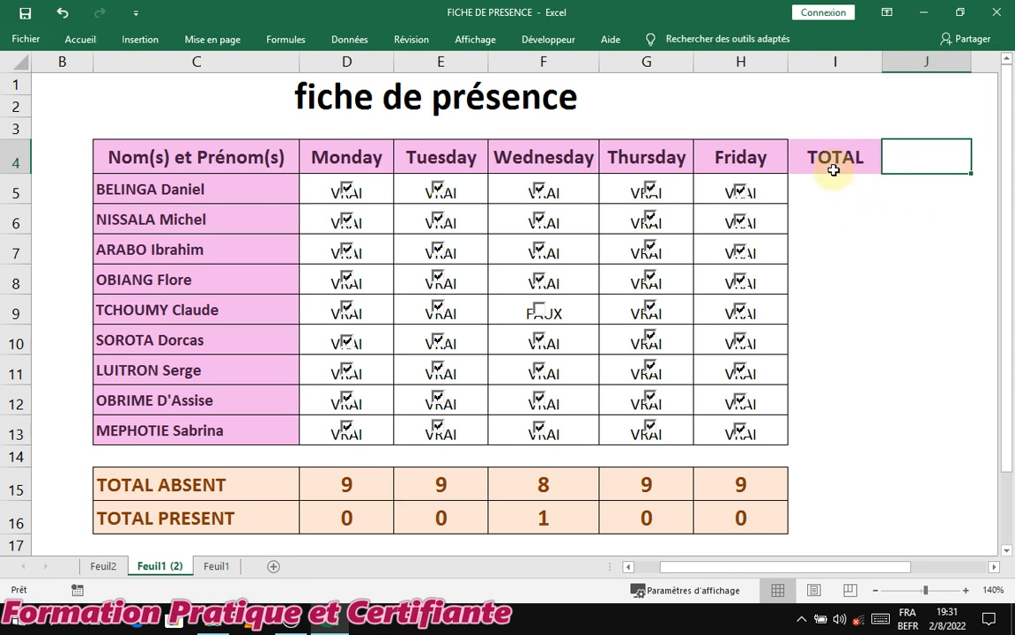
pyautogui.moveTo(831, 161)
pyautogui.mouseDown()
pyautogui.moveTo(820, 276)
pyautogui.moveTo(835, 425)
pyautogui.mouseUp()
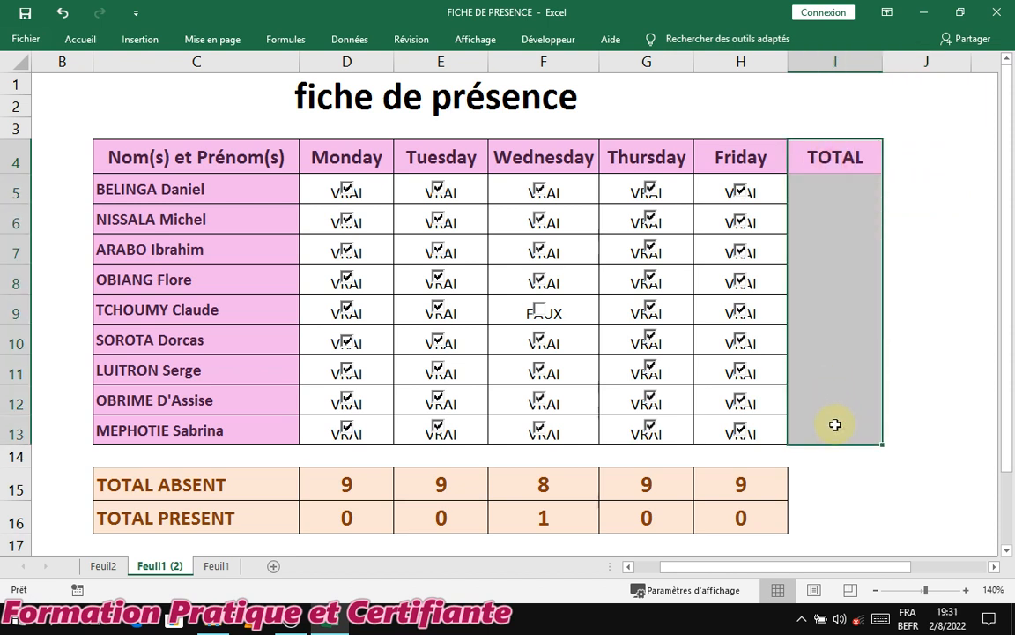
pyautogui.click(91, 48)
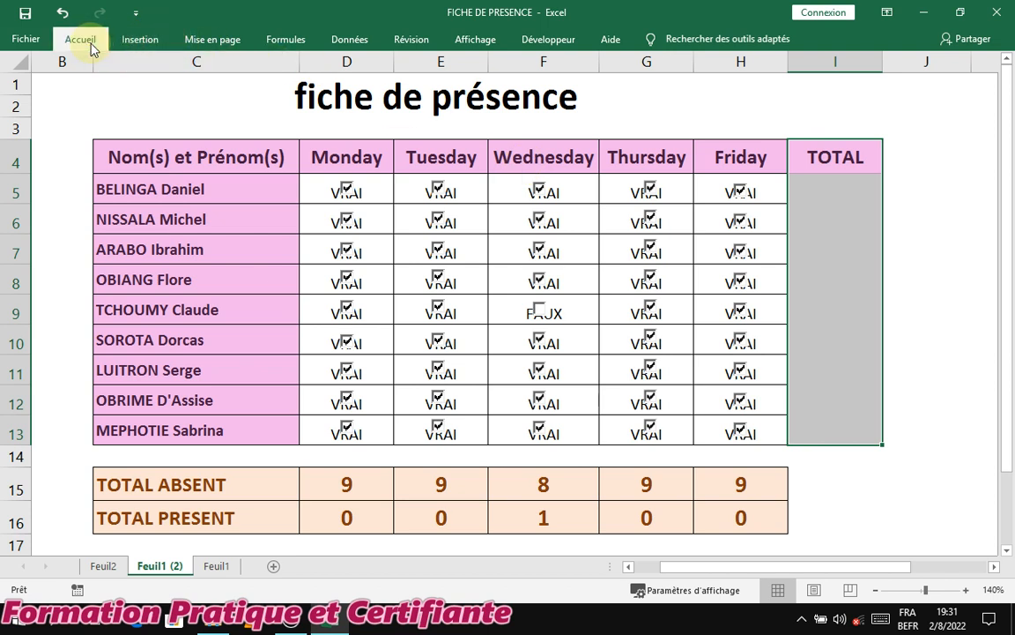
pyautogui.click(175, 94)
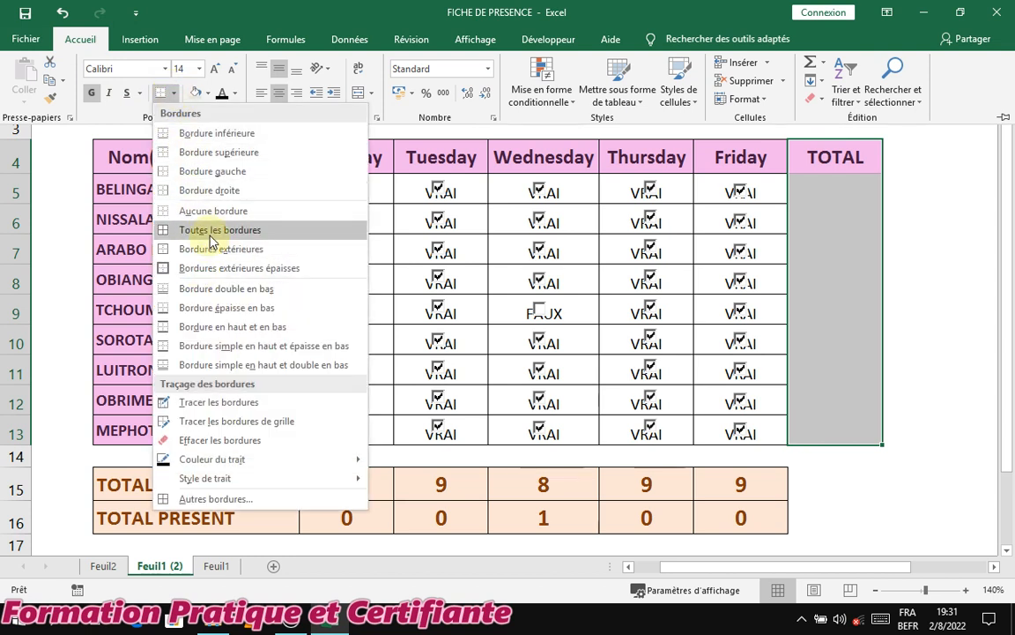
pyautogui.click(211, 234)
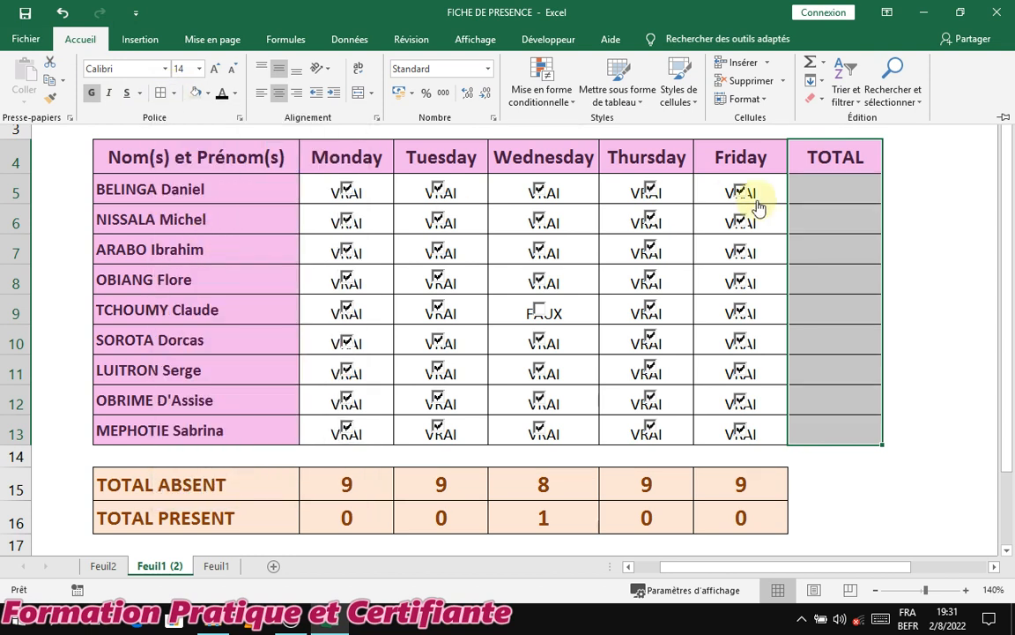
# Enter =NB.SI(D5:H5;"vrai") in I5 as the first person's TOTAL and fill the formula down to I13
pyautogui.click(843, 189)
pyautogui.click(822, 190)
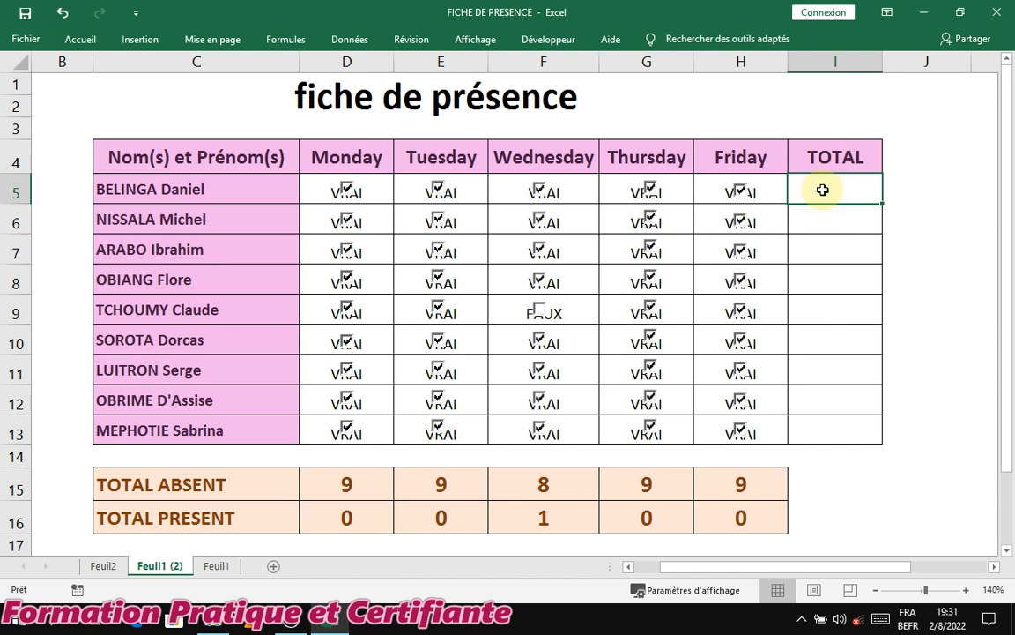
pyautogui.write('_')
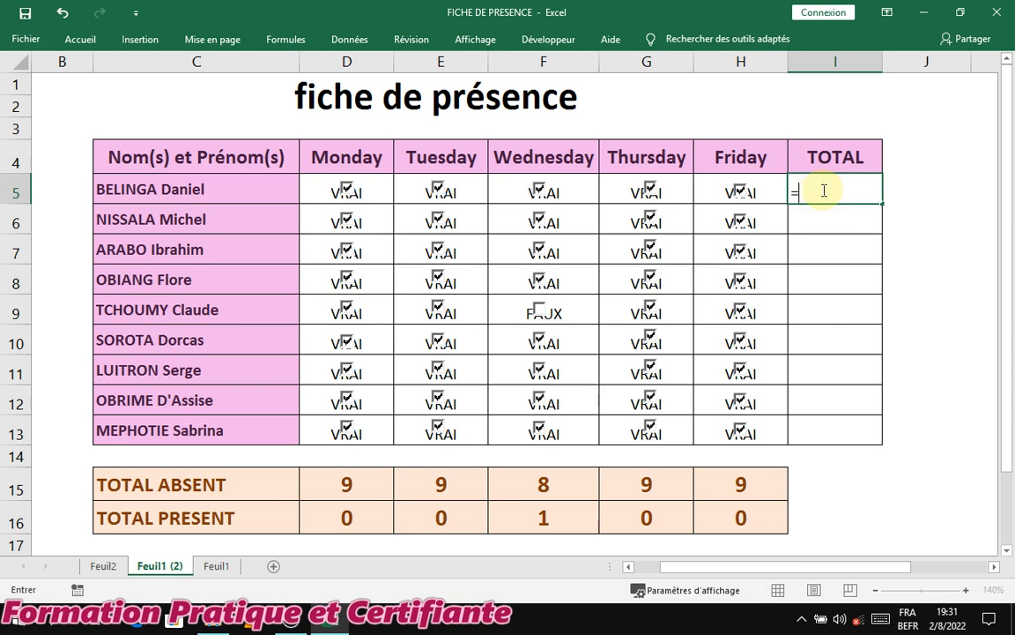
pyautogui.write('n')
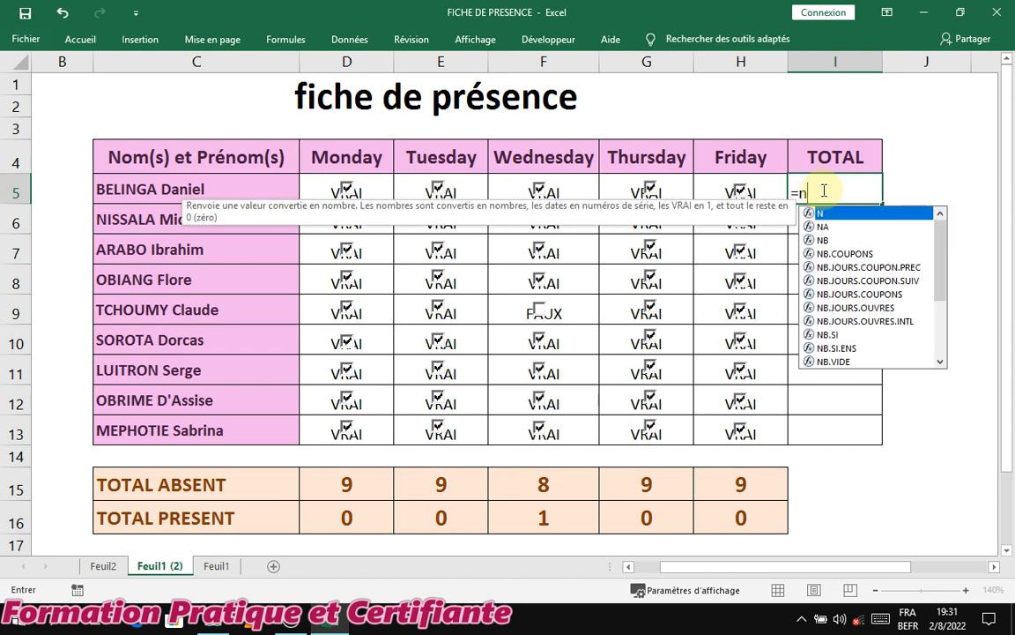
pyautogui.write('b')
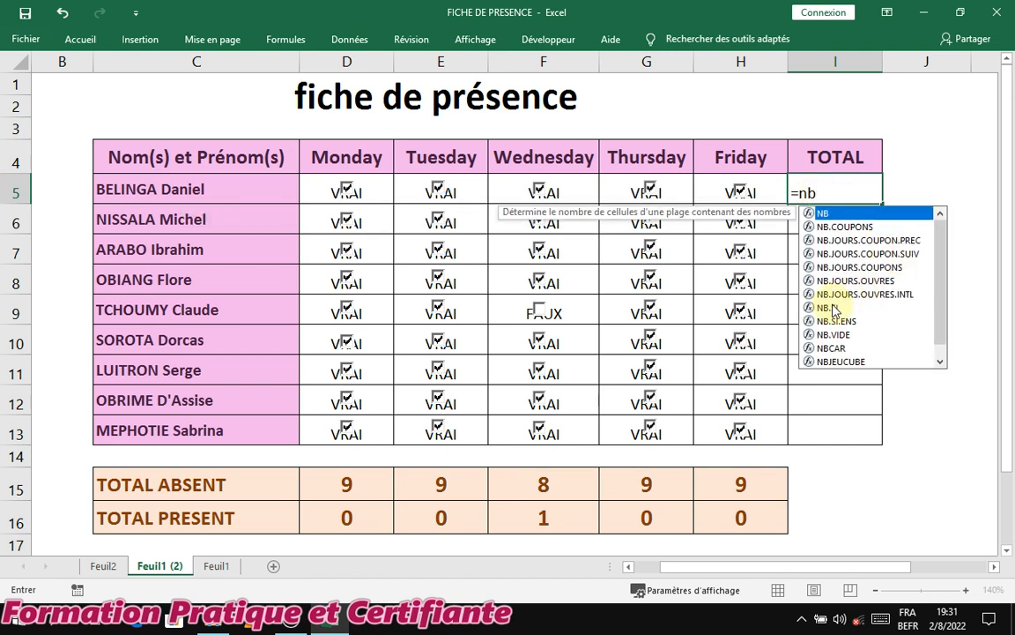
pyautogui.doubleClick(833, 309)
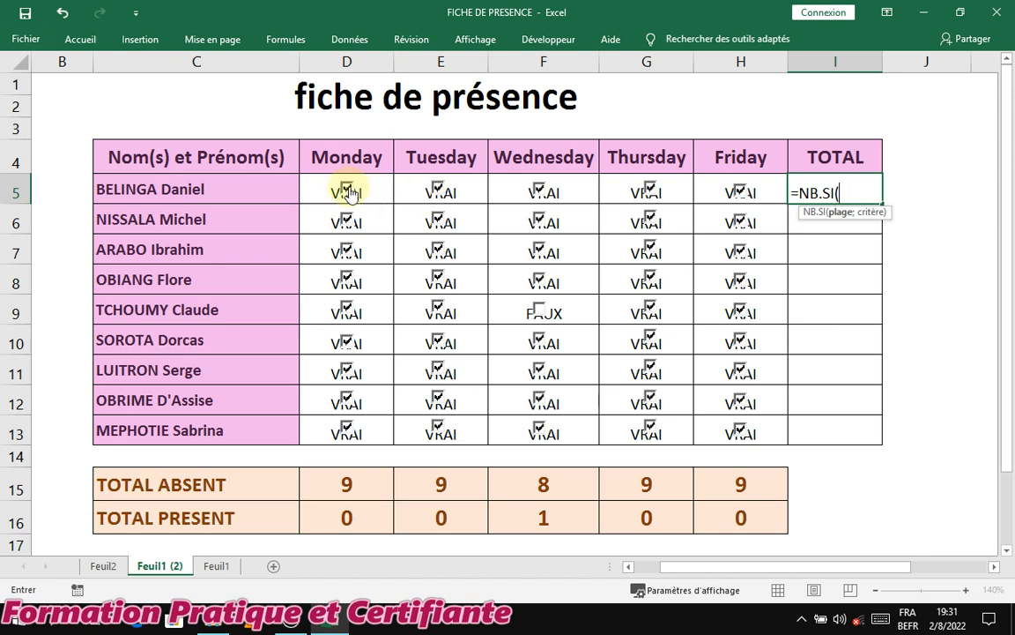
pyautogui.moveTo(315, 186); pyautogui.dragTo(765, 205)
pyautogui.write(';"vrai')
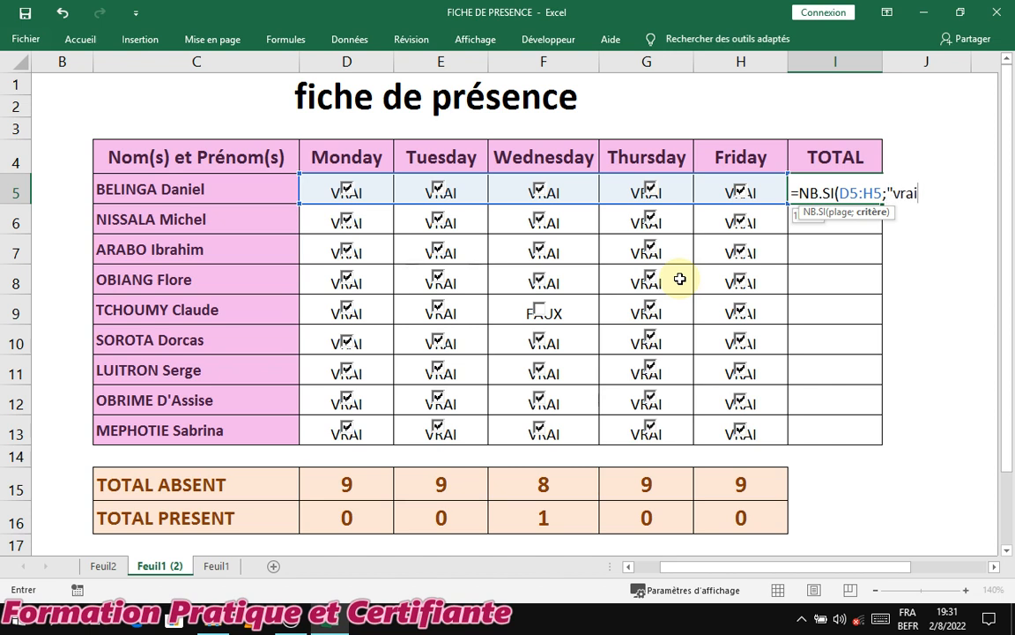
pyautogui.write(')')
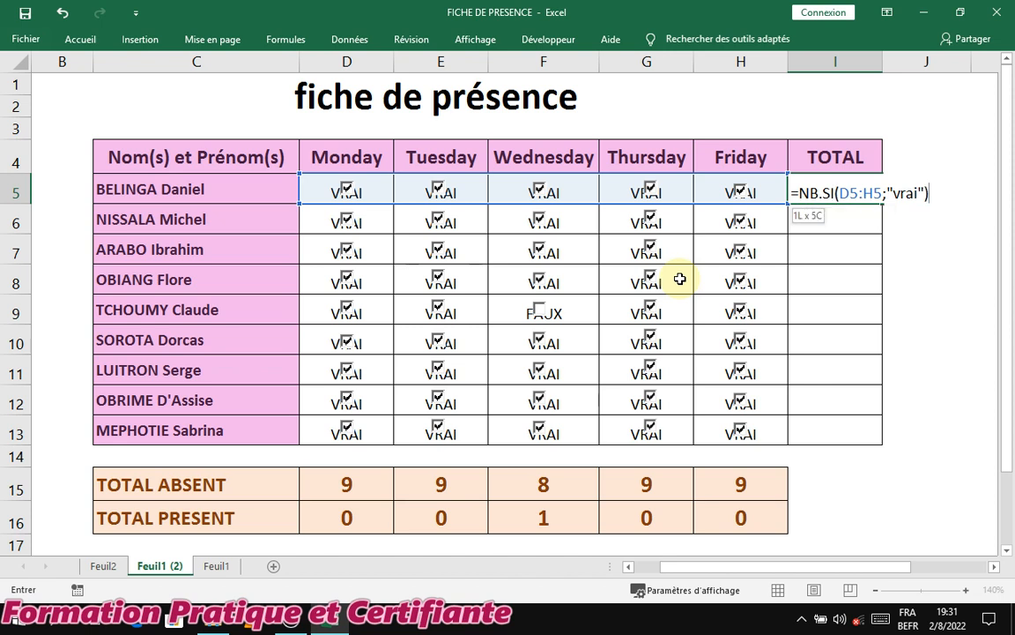
pyautogui.press('Return')
pyautogui.click(830, 199)
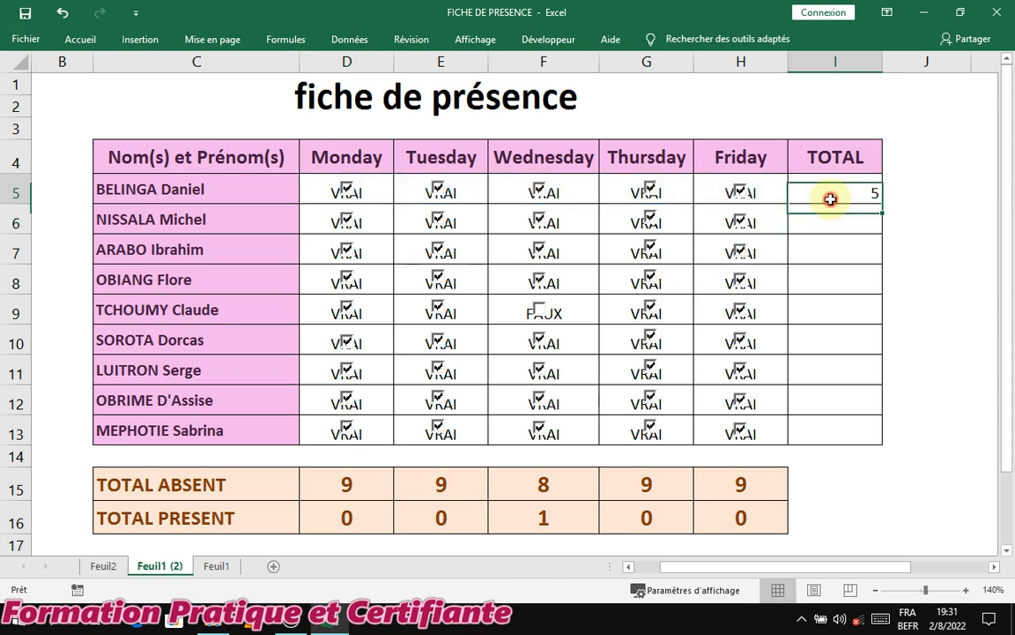
pyautogui.doubleClick(882, 212)
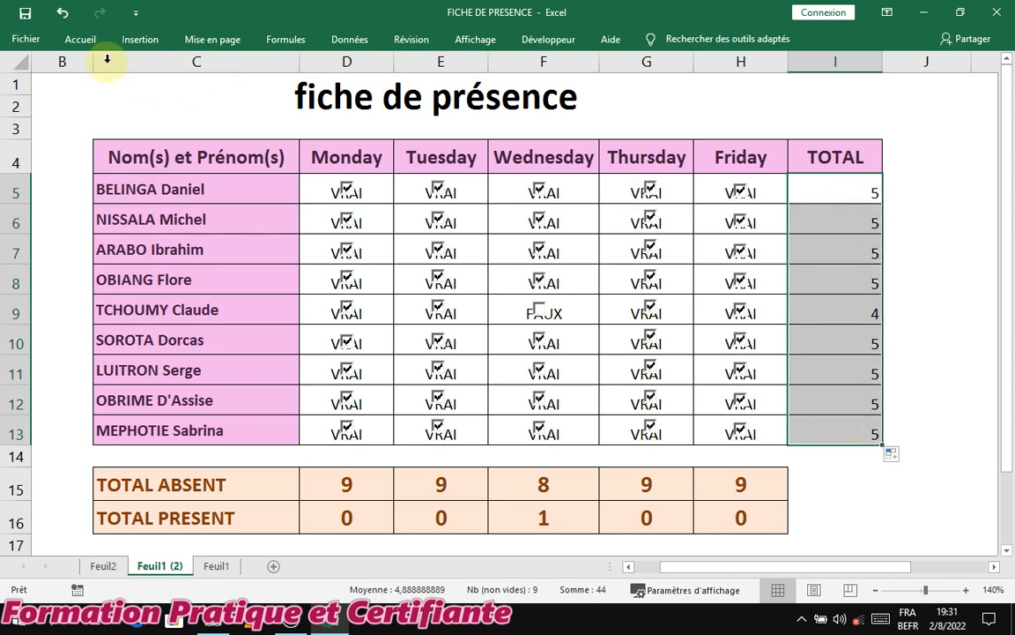
# Format the totals in I5:I13 as 14-point bold, centred horizontally and vertically
pyautogui.click(215, 66)
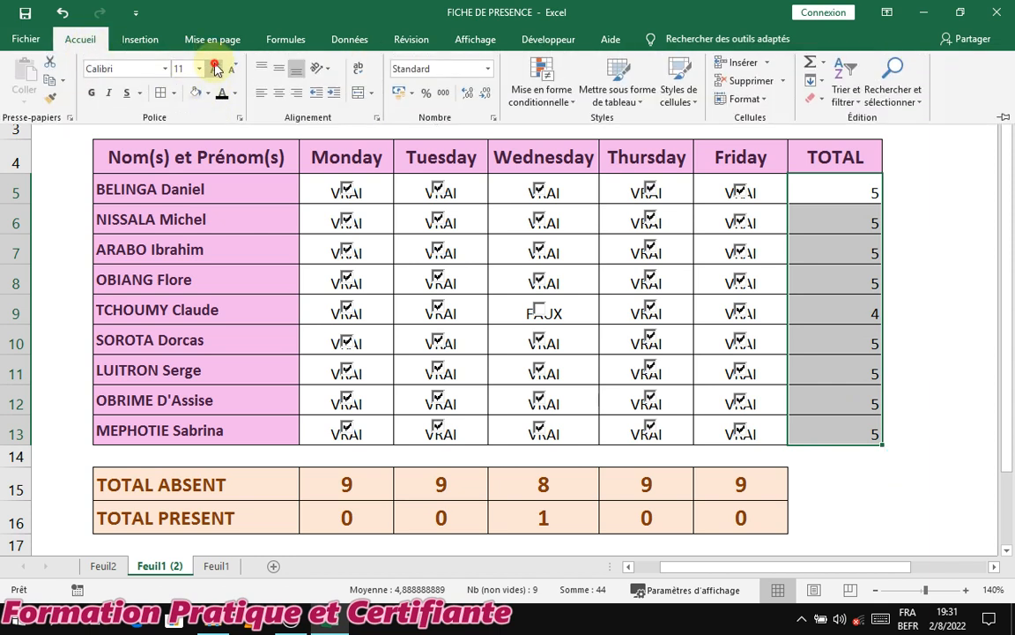
pyautogui.click(90, 95)
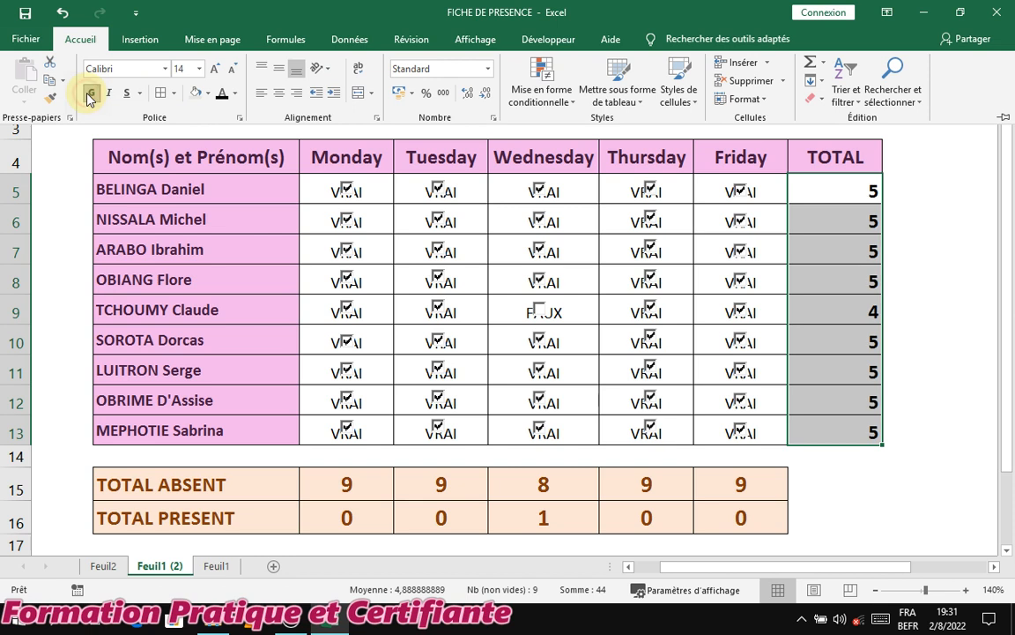
pyautogui.click(277, 94)
pyautogui.click(281, 74)
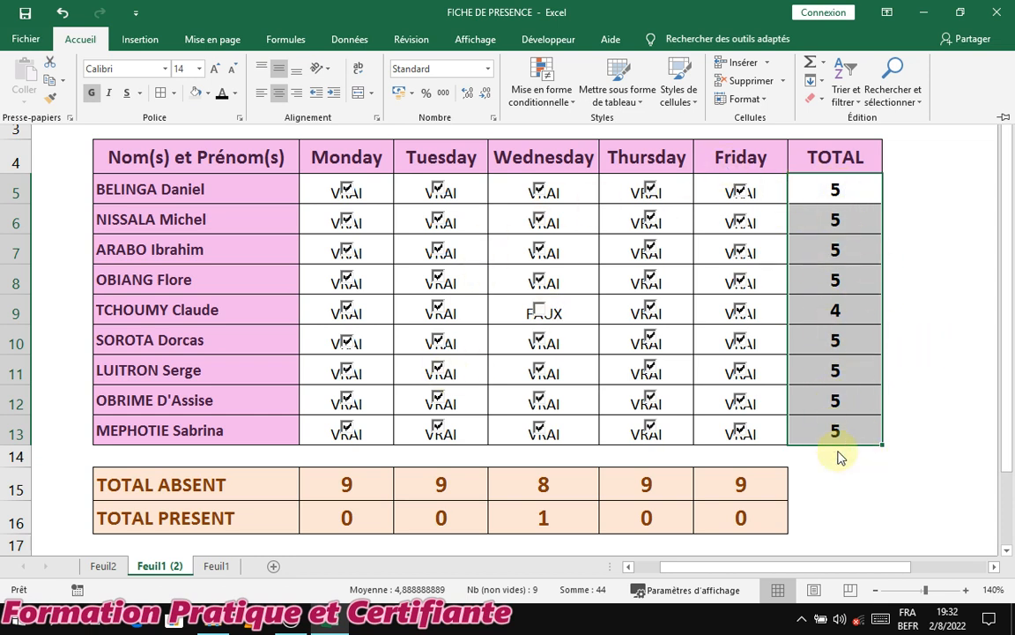
pyautogui.hotkey('ctrl', 'F1')
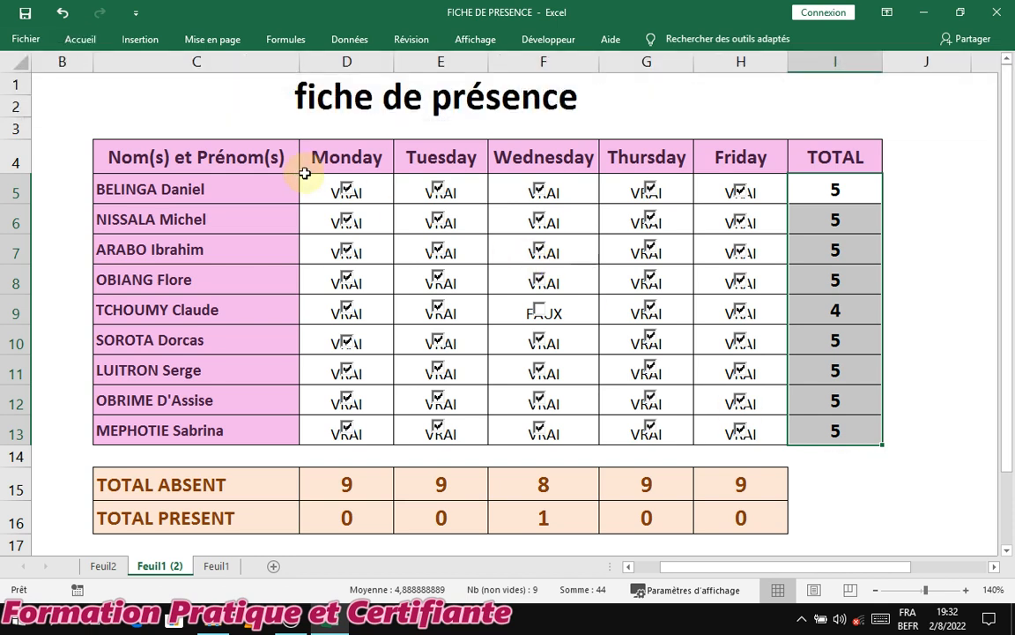
# Test the totals by unchecking the attendance checkboxes in D5, E5, E7, F8 and G8
pyautogui.click(345, 192)
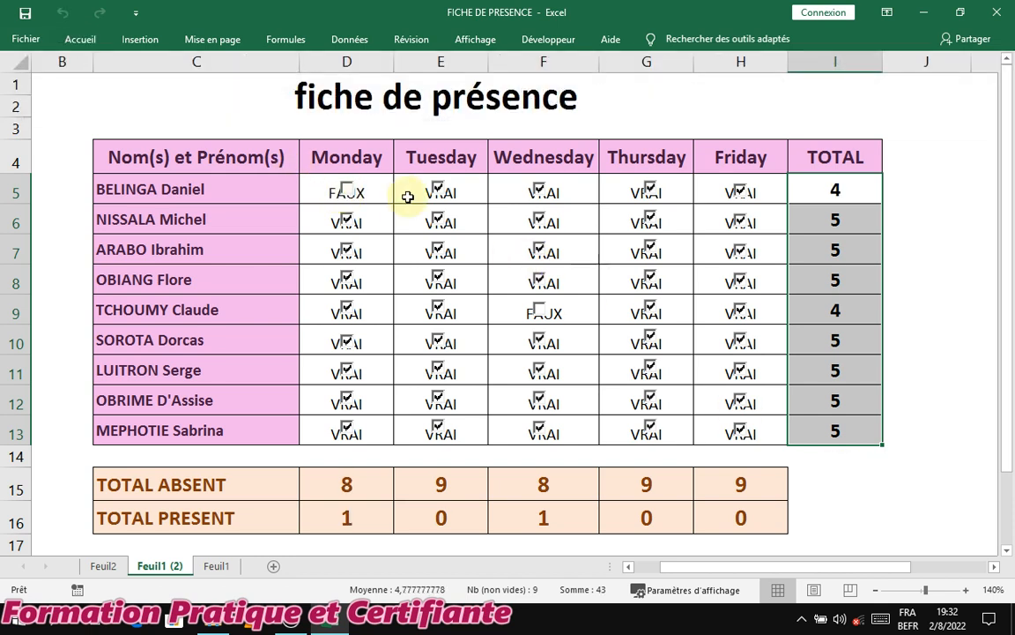
pyautogui.click(438, 192)
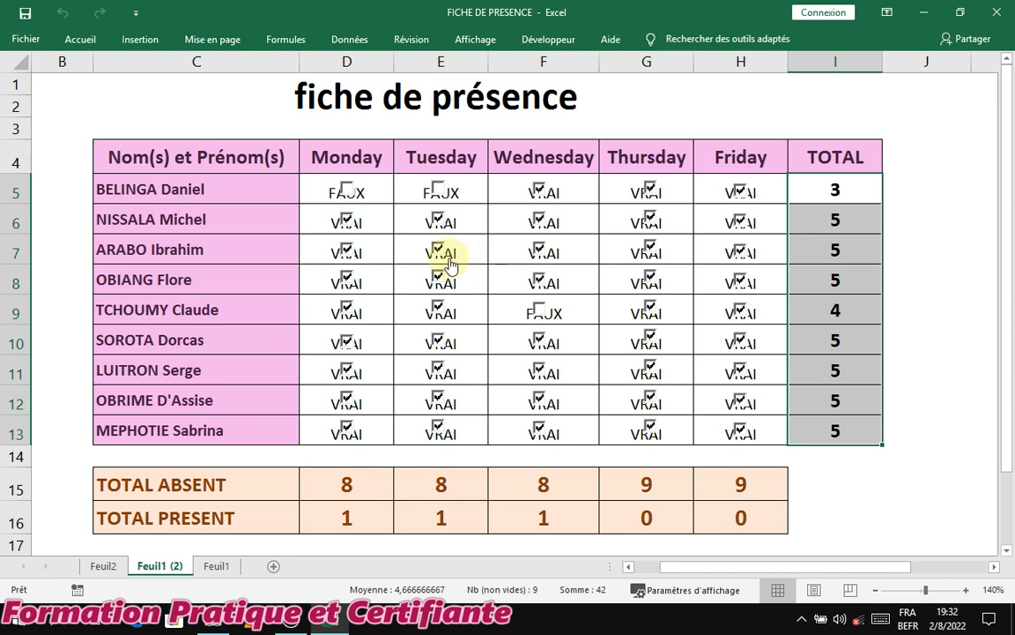
pyautogui.click(439, 252)
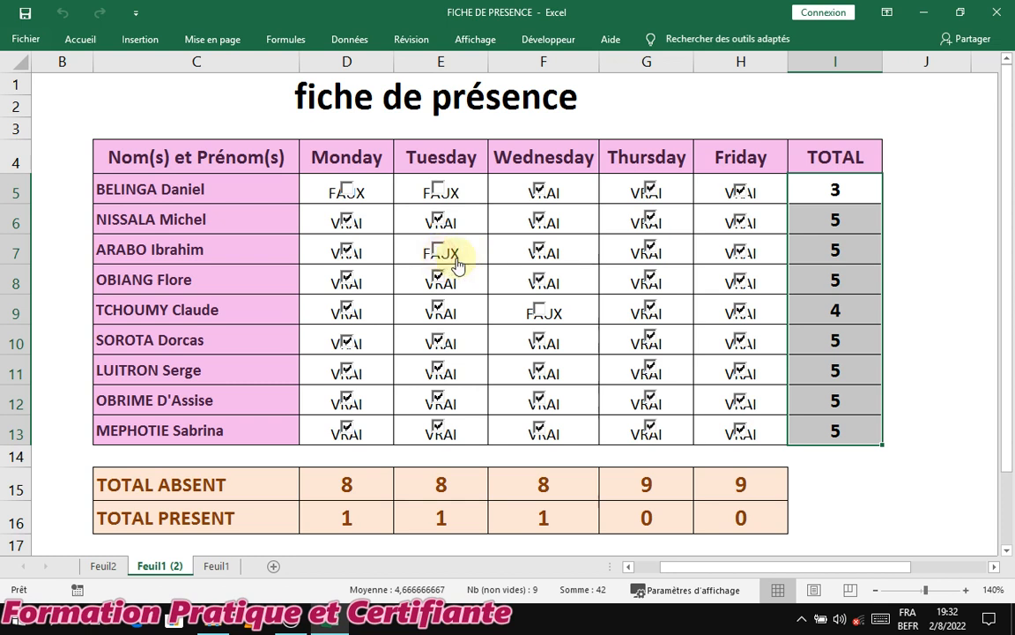
pyautogui.click(540, 283)
pyautogui.click(650, 280)
# Hide the VRAI/FAUX values in D5:H13 by giving the cells the same light grey theme colour for fill and font
pyautogui.moveTo(325, 183); pyautogui.dragTo(749, 437)
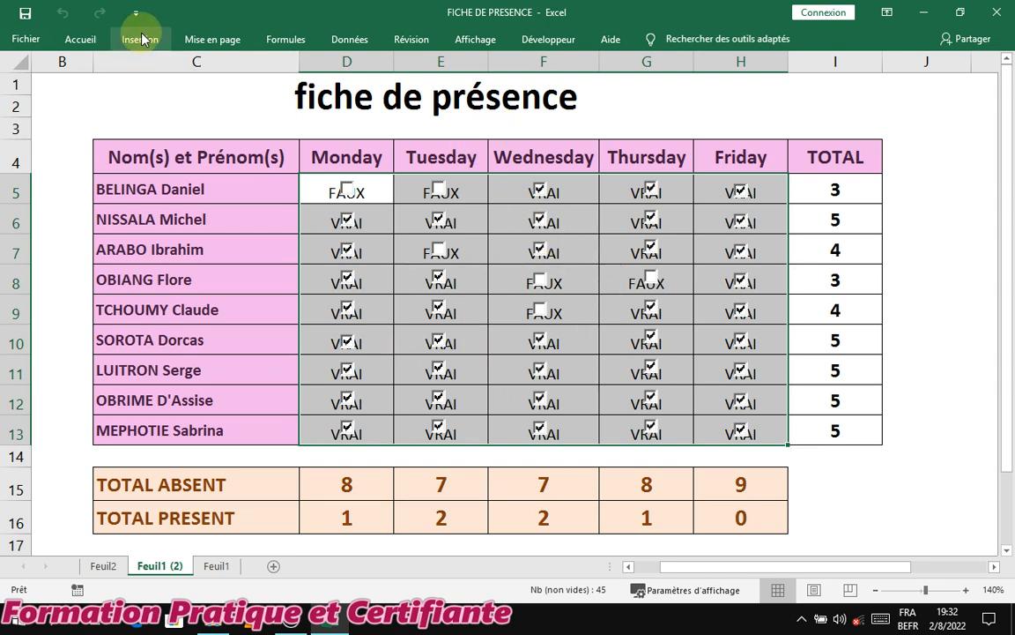
pyautogui.click(93, 40)
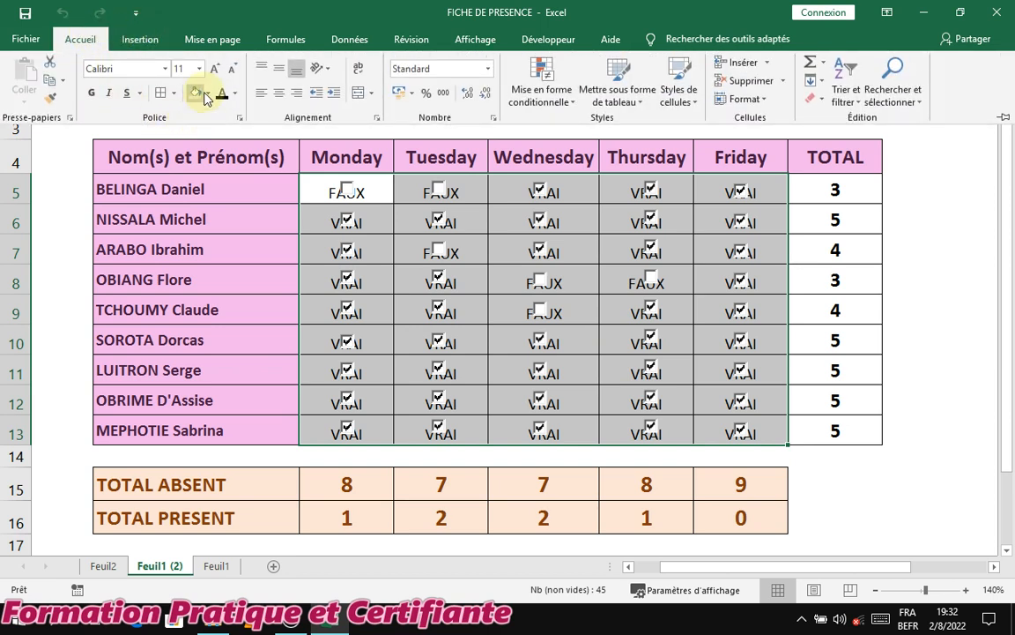
pyautogui.click(208, 95)
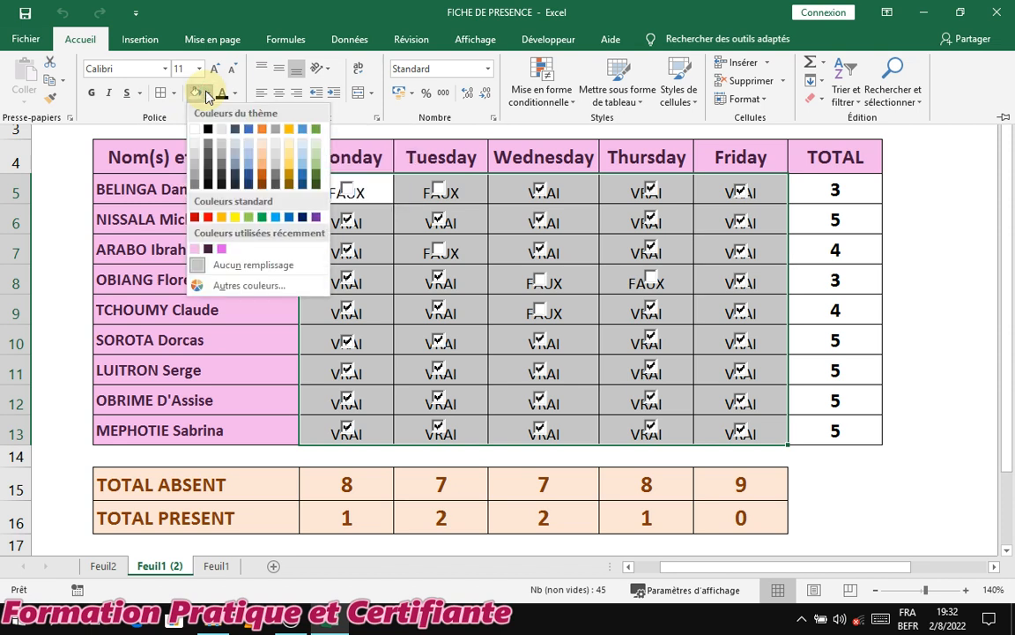
pyautogui.click(220, 130)
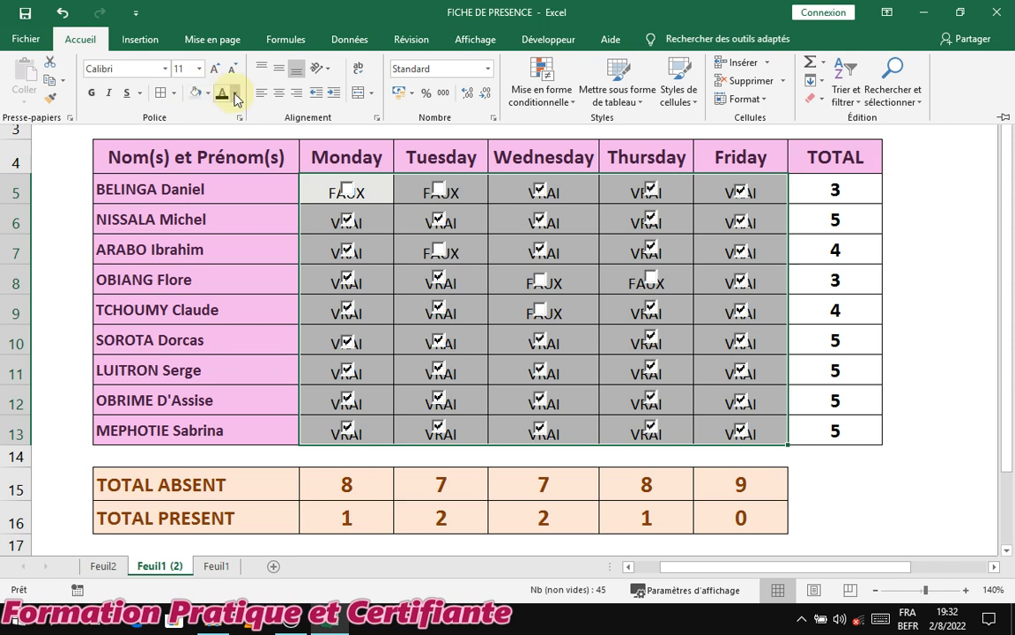
pyautogui.click(235, 95)
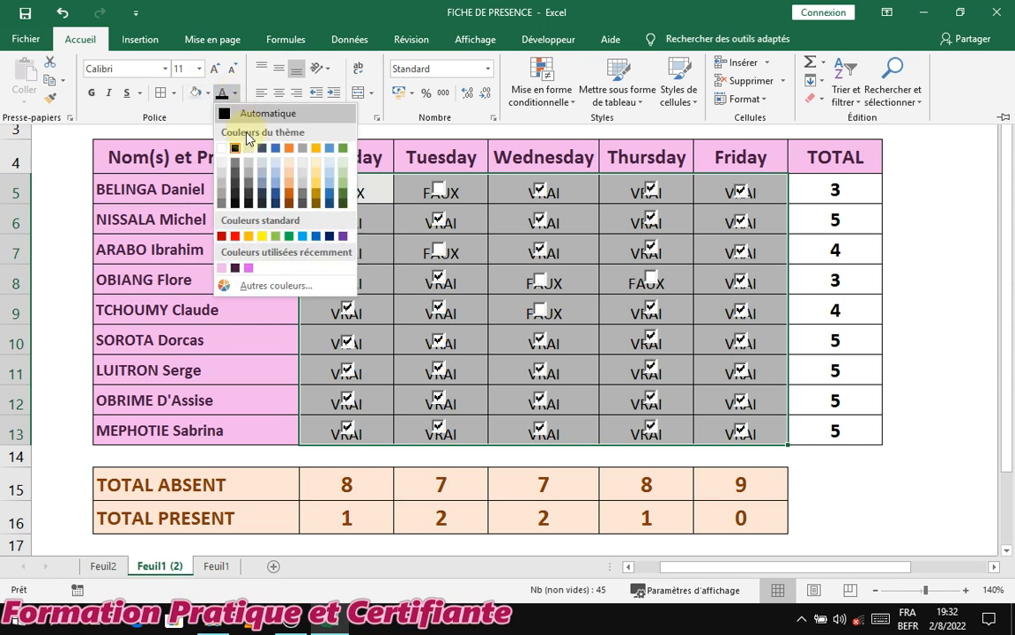
pyautogui.click(249, 149)
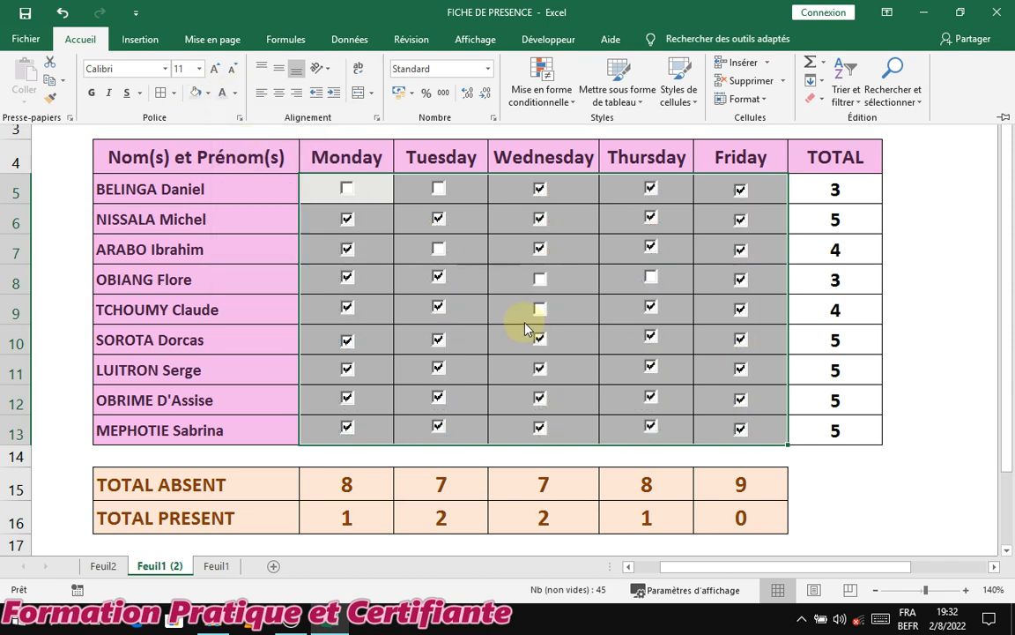
pyautogui.hotkey('ctrl', 'F1')
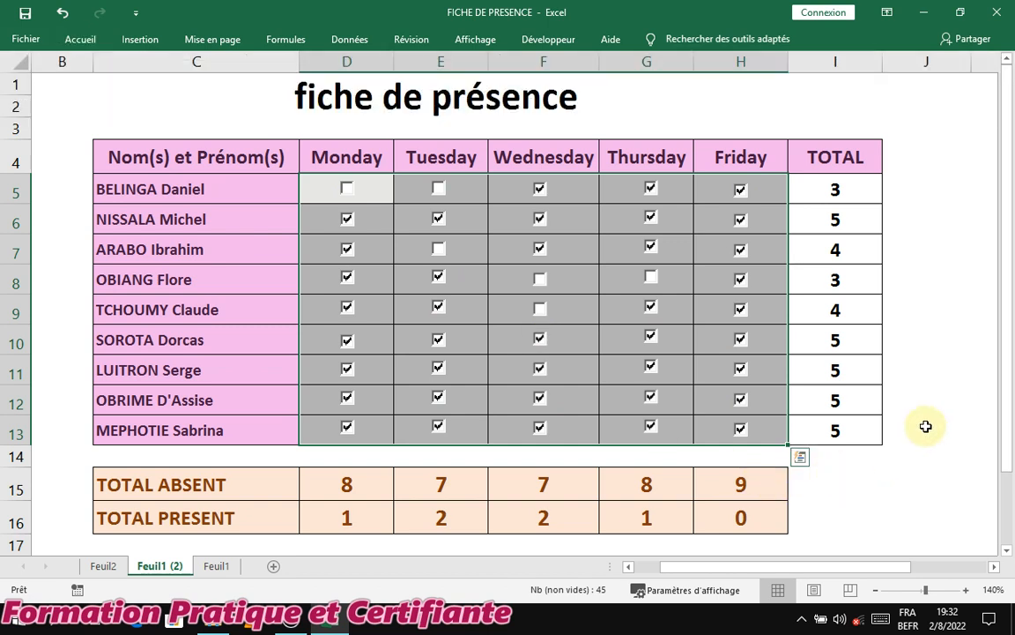
pyautogui.click(939, 377)
# Fill the TOTAL column cells I5:I13 with the recently used light pink that matches the header
pyautogui.moveTo(843, 188); pyautogui.dragTo(846, 438)
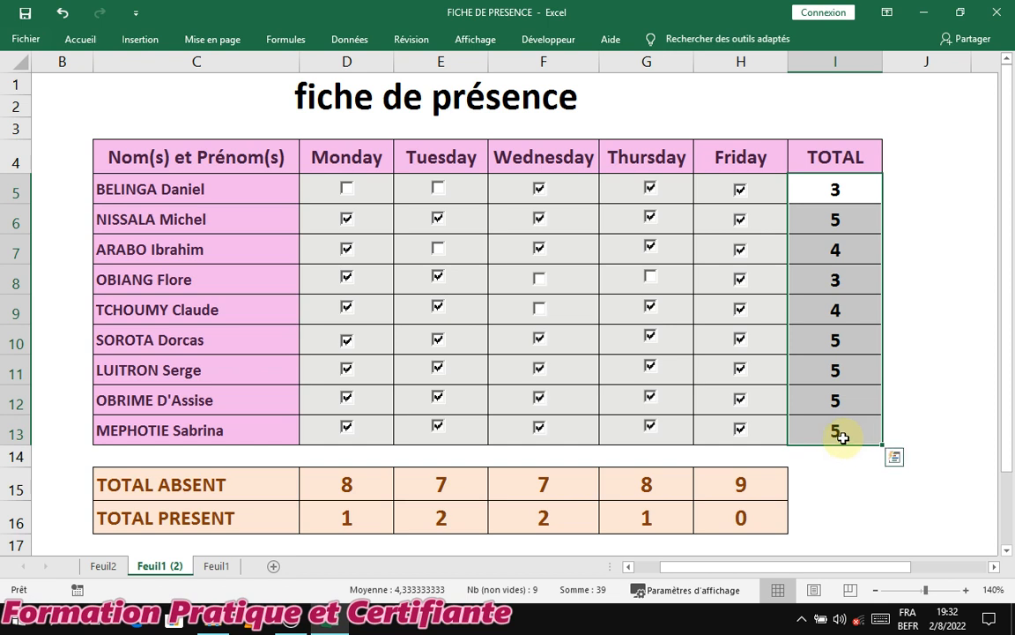
pyautogui.click(88, 41)
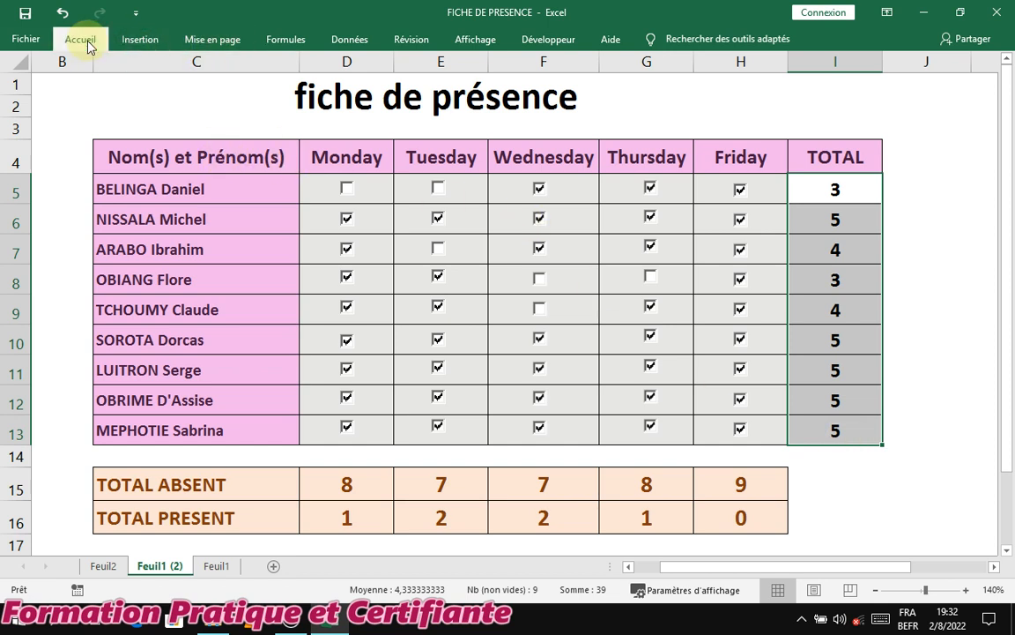
pyautogui.click(88, 44)
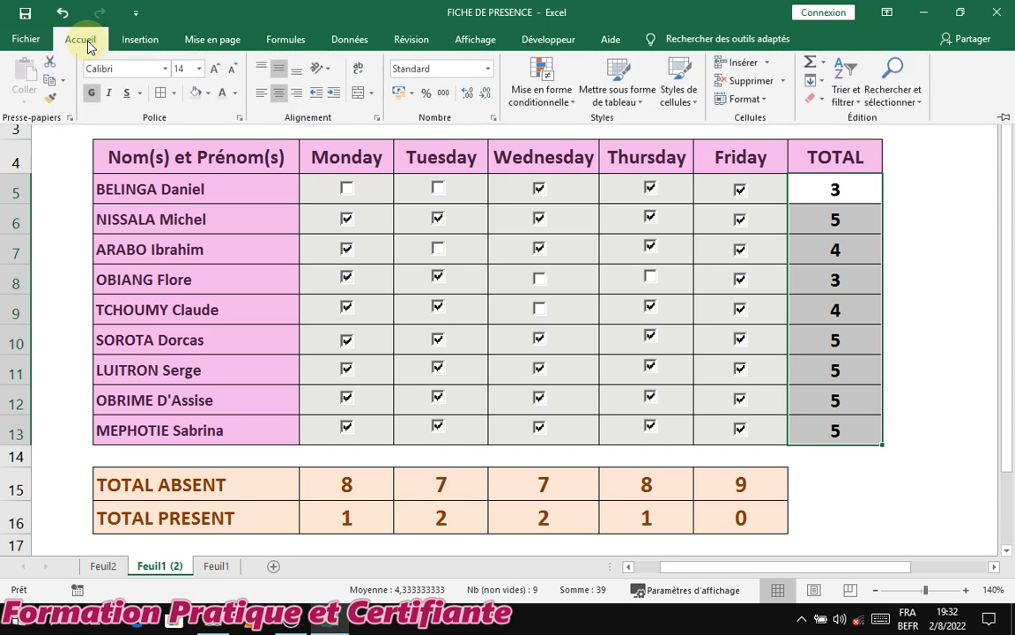
pyautogui.click(209, 91)
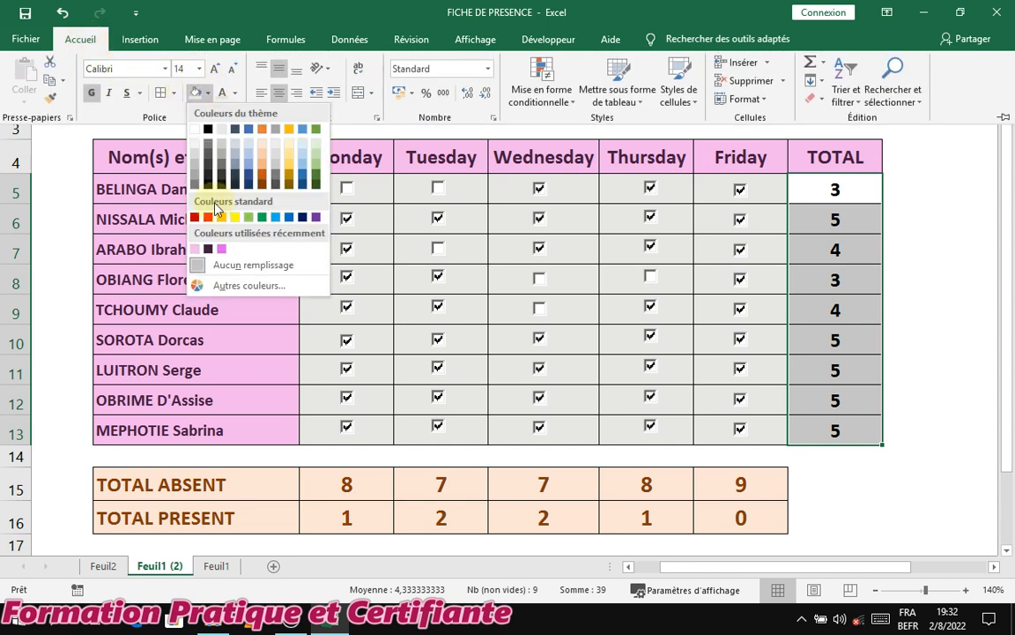
pyautogui.click(198, 250)
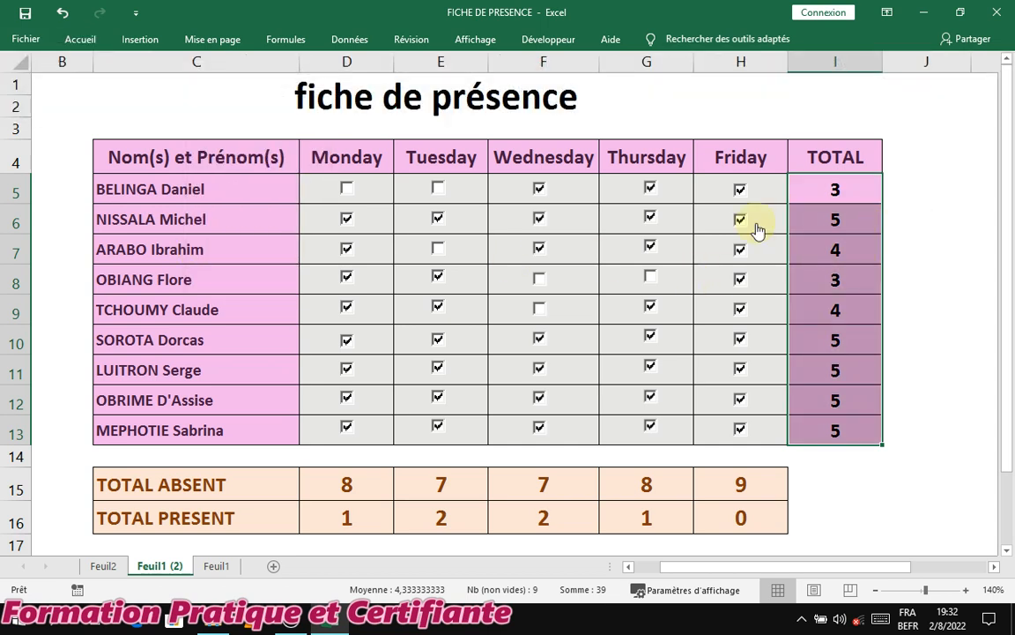
# Uncheck the first person's Friday, Thursday and Wednesday checkboxes in H5, G5 and F5
pyautogui.click(740, 192)
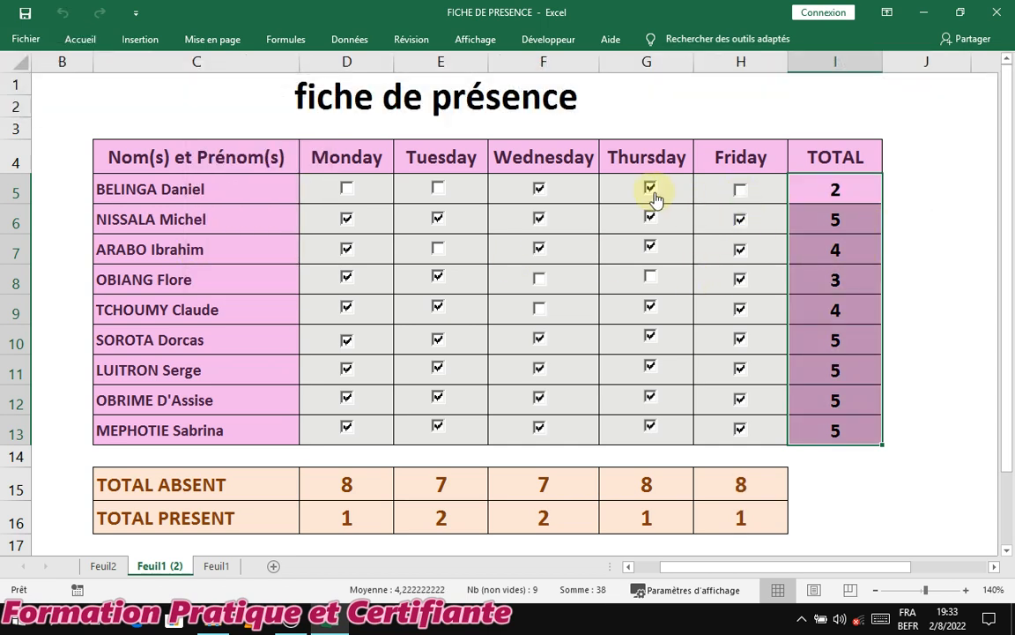
pyautogui.click(651, 190)
pyautogui.click(539, 189)
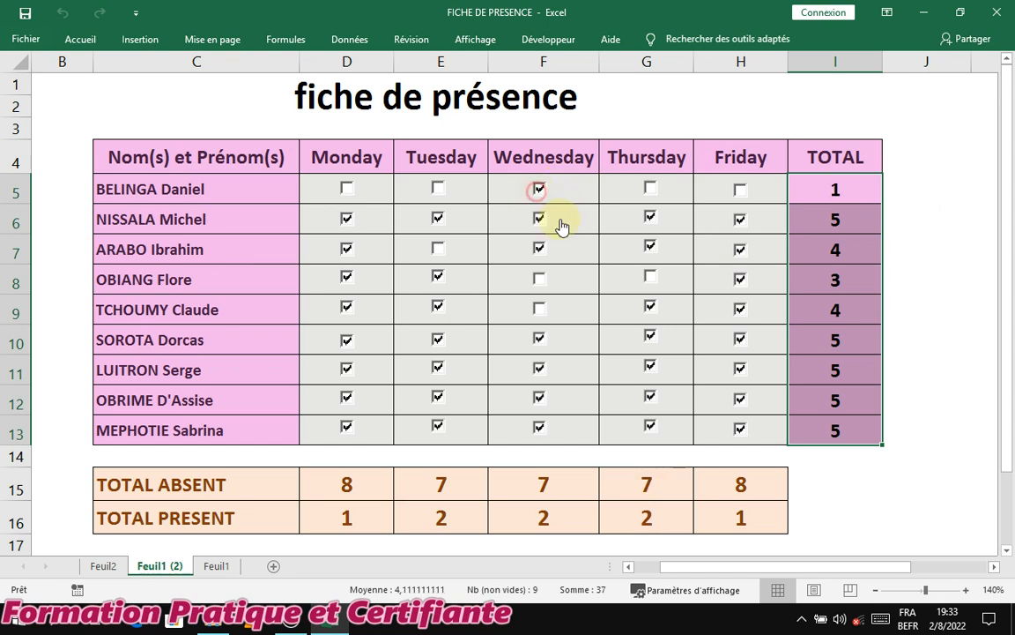
# Uncheck the attendance checkboxes in F6, F7 and E6, and all Monday checkboxes from D6 to D13
pyautogui.click(540, 250)
pyautogui.click(438, 219)
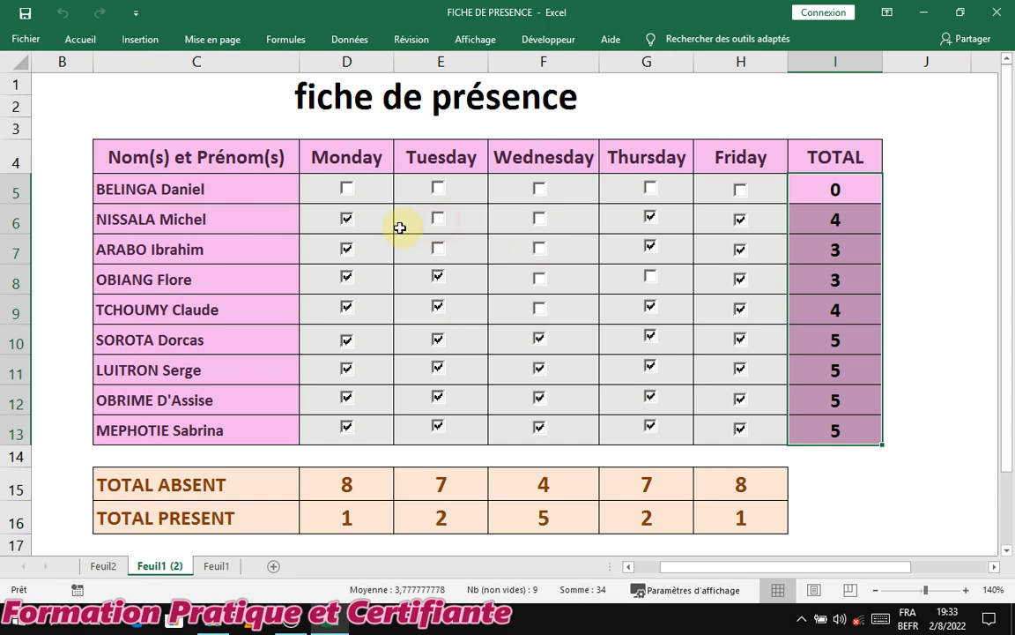
pyautogui.click(347, 279)
pyautogui.click(349, 310)
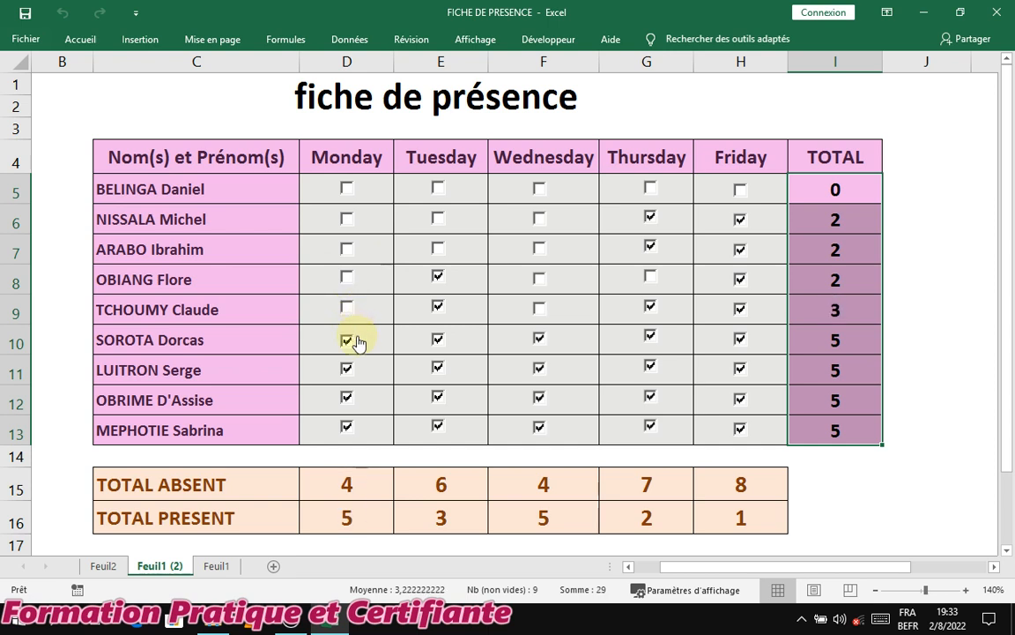
pyautogui.click(347, 342)
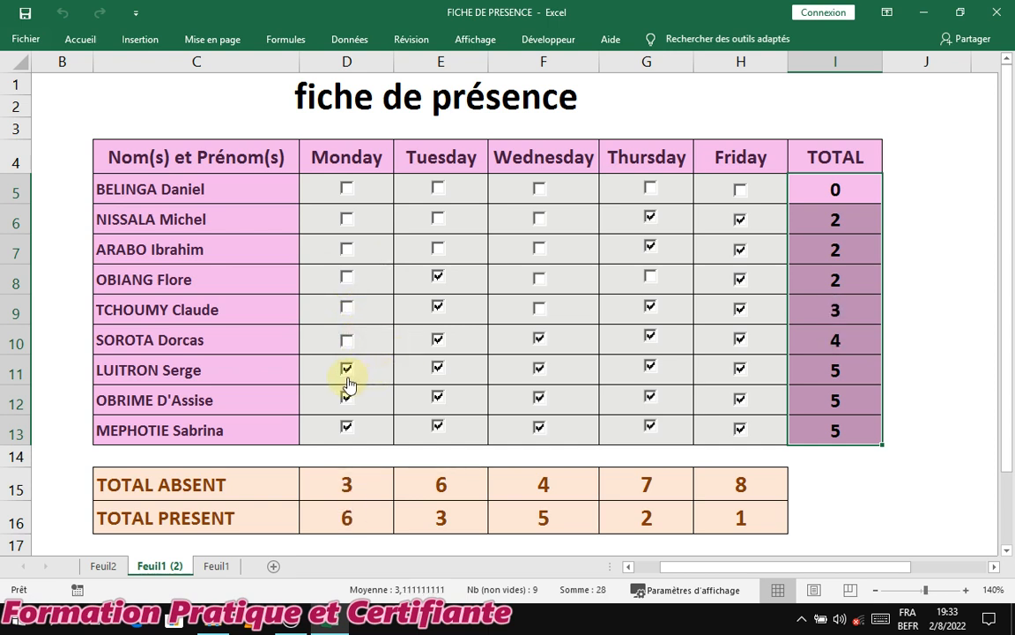
pyautogui.click(347, 371)
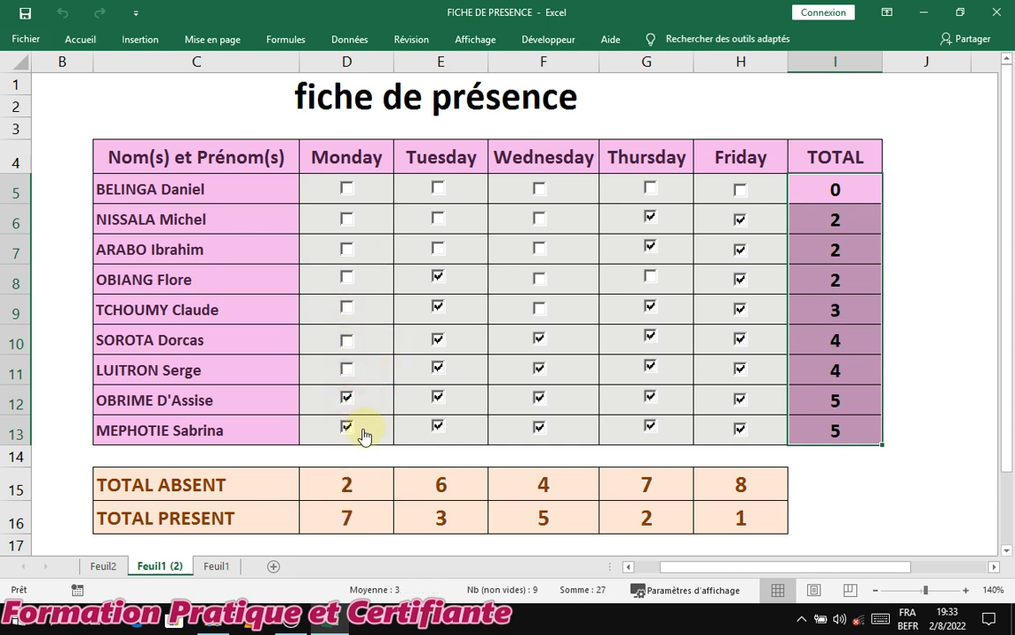
pyautogui.click(347, 399)
pyautogui.click(347, 429)
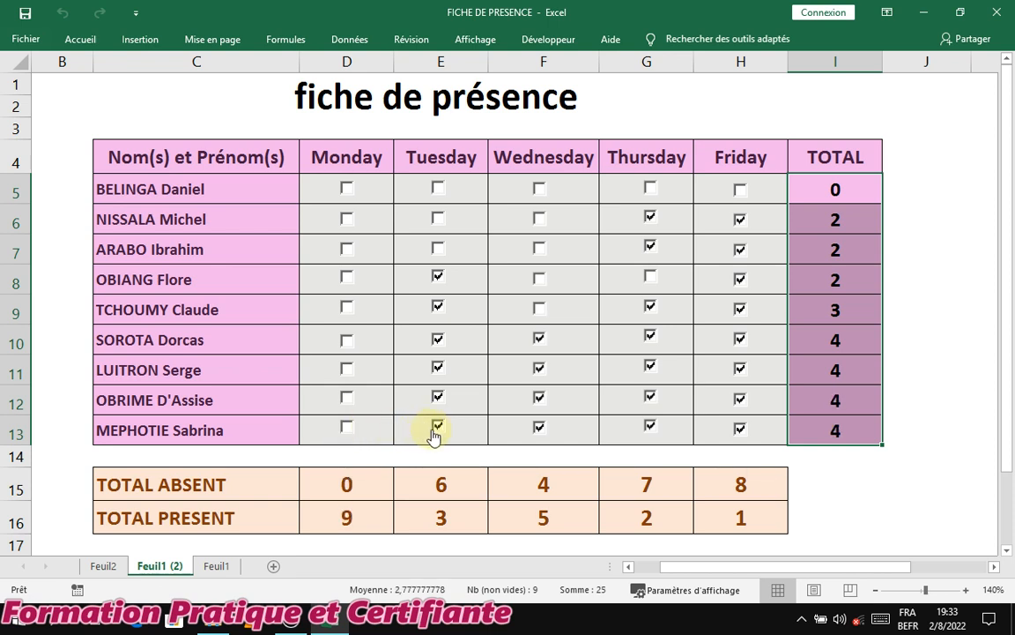
# Uncheck the remaining Tuesday checkboxes from E13 up to E8
pyautogui.click(437, 430)
pyautogui.click(437, 398)
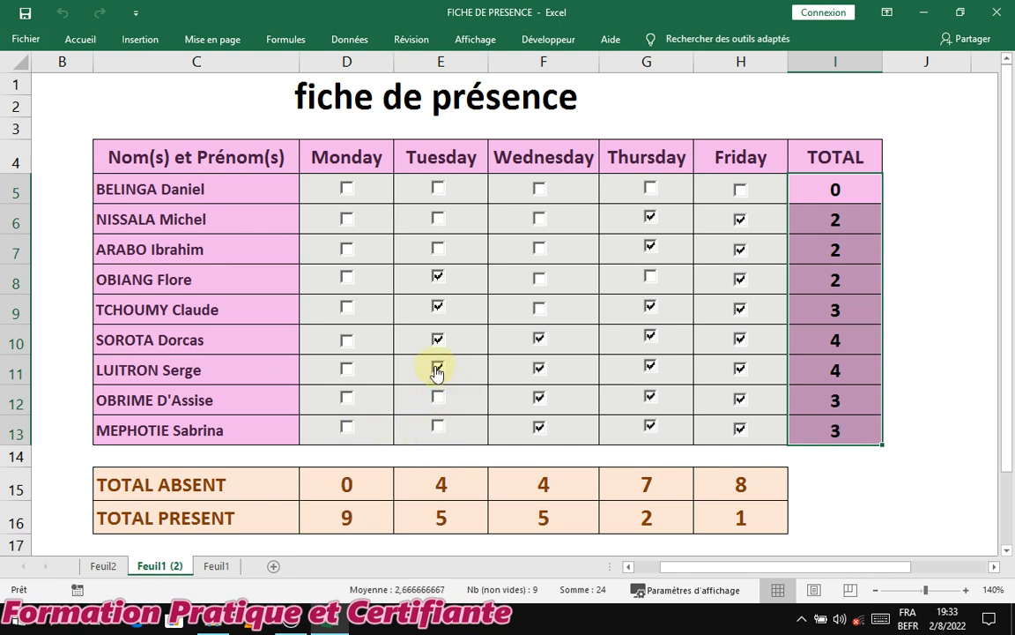
pyautogui.click(435, 369)
pyautogui.click(438, 341)
pyautogui.click(438, 307)
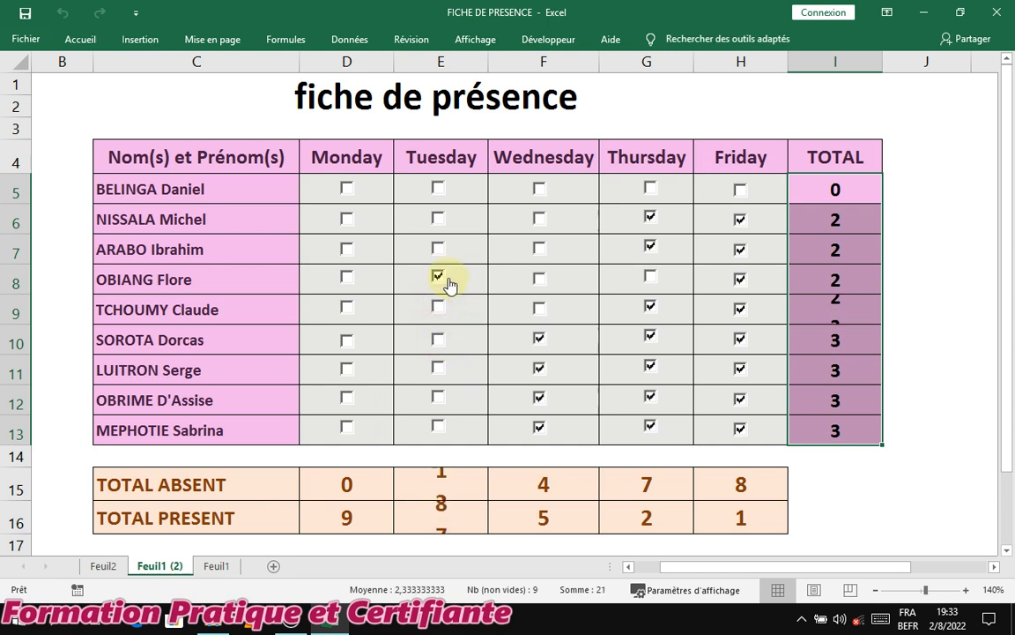
pyautogui.click(438, 279)
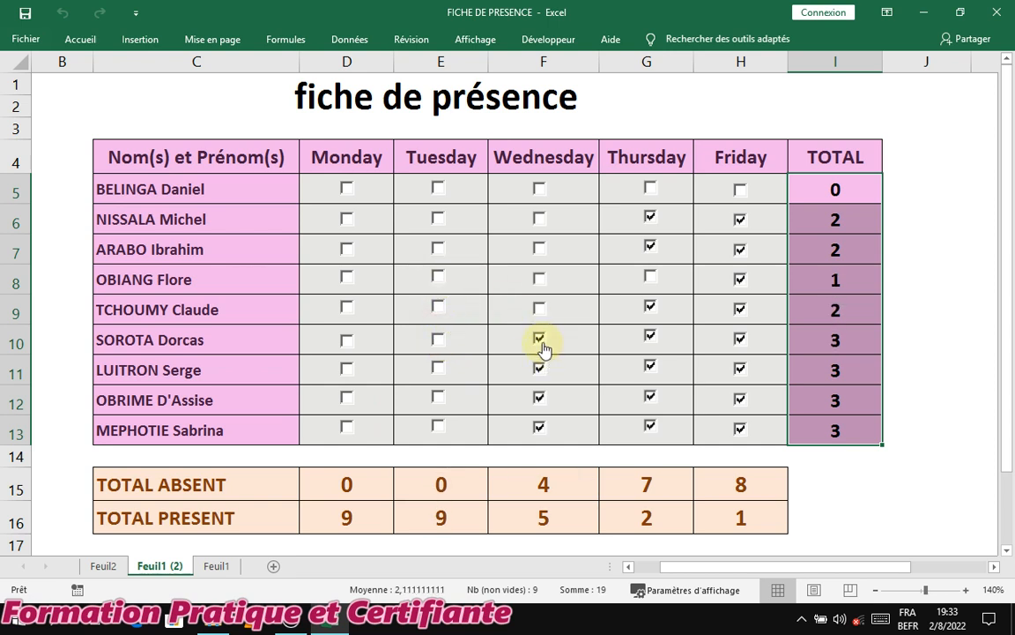
# Uncheck the remaining Wednesday checkboxes in F10, F11, F12 and F13
pyautogui.click(539, 340)
pyautogui.click(539, 368)
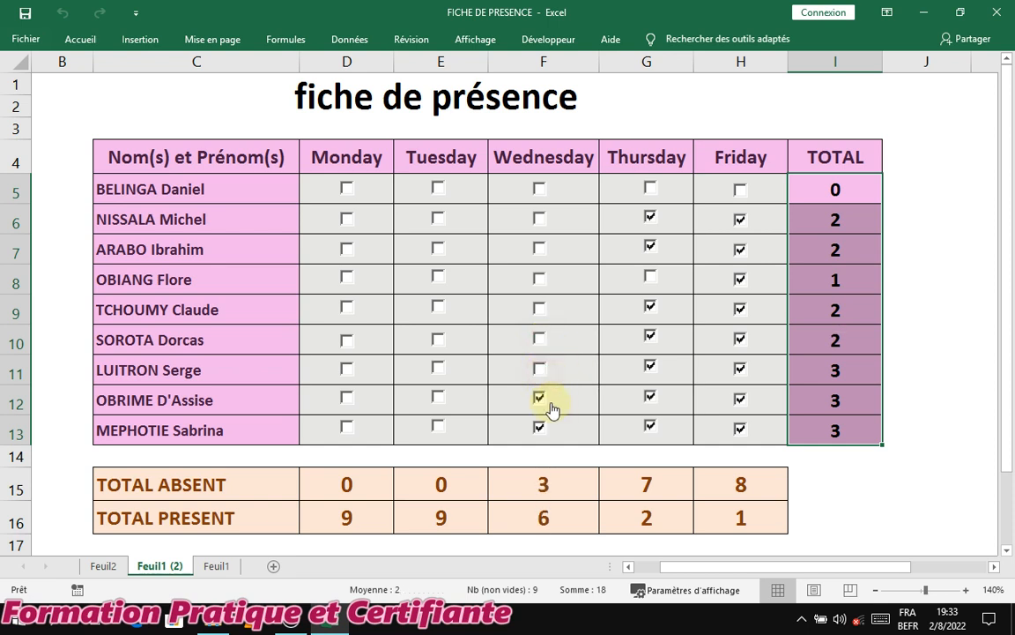
pyautogui.click(540, 398)
pyautogui.click(539, 429)
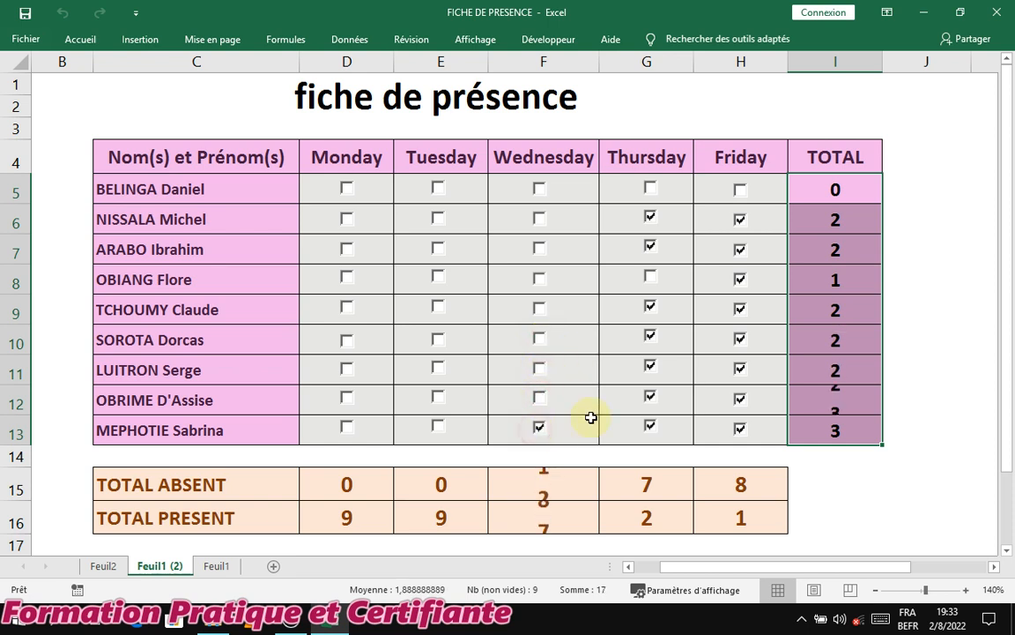
# Uncheck the Thursday checkboxes in G12 and G11
pyautogui.click(650, 399)
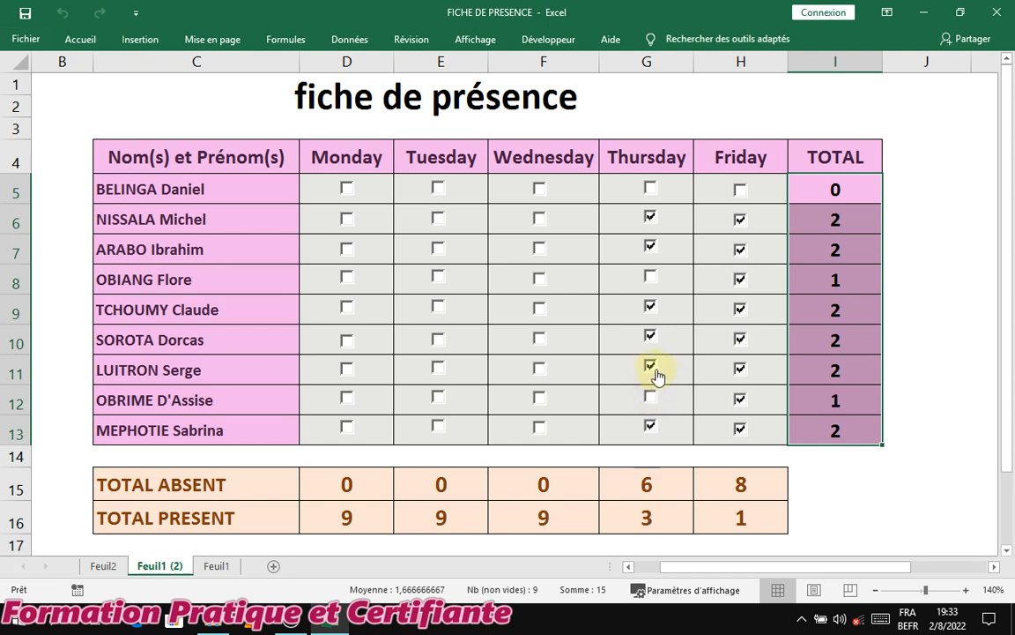
pyautogui.click(651, 368)
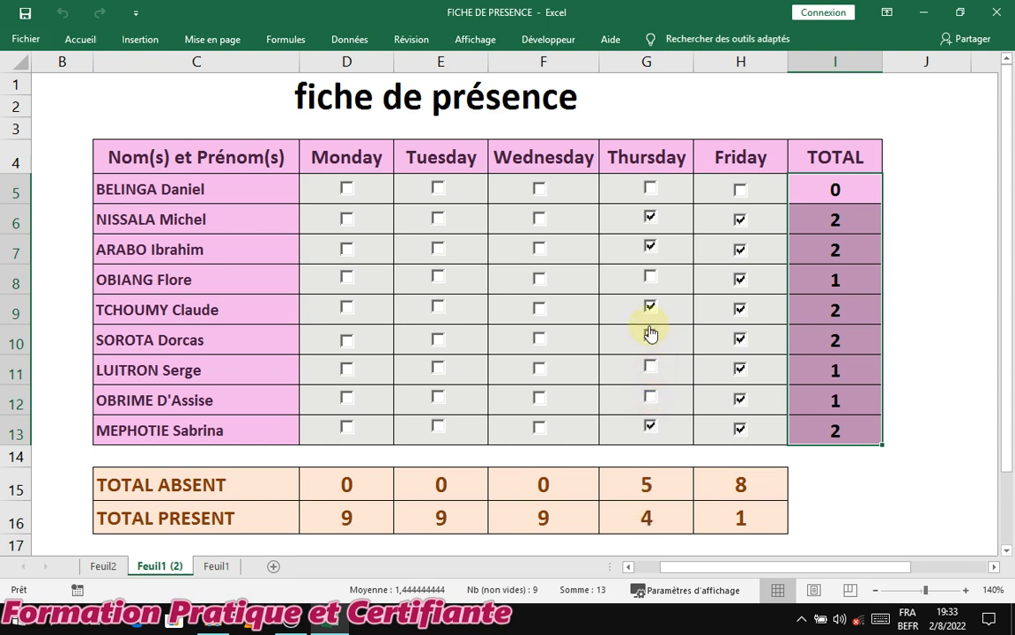